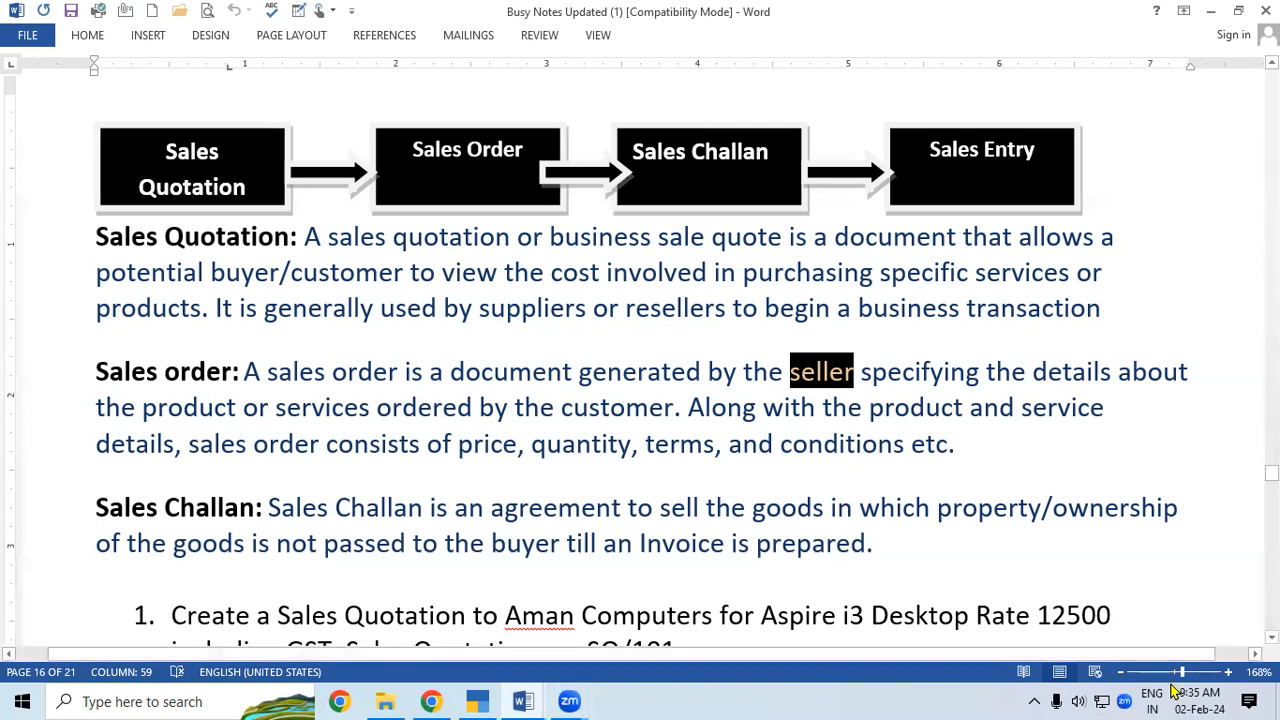
Switch to TallyPrime, leave the Balance Sheet and quit the program
{"action": "scroll", "coordinate": [640, 360], "scroll_direction": "down", "scroll_amount": 3}
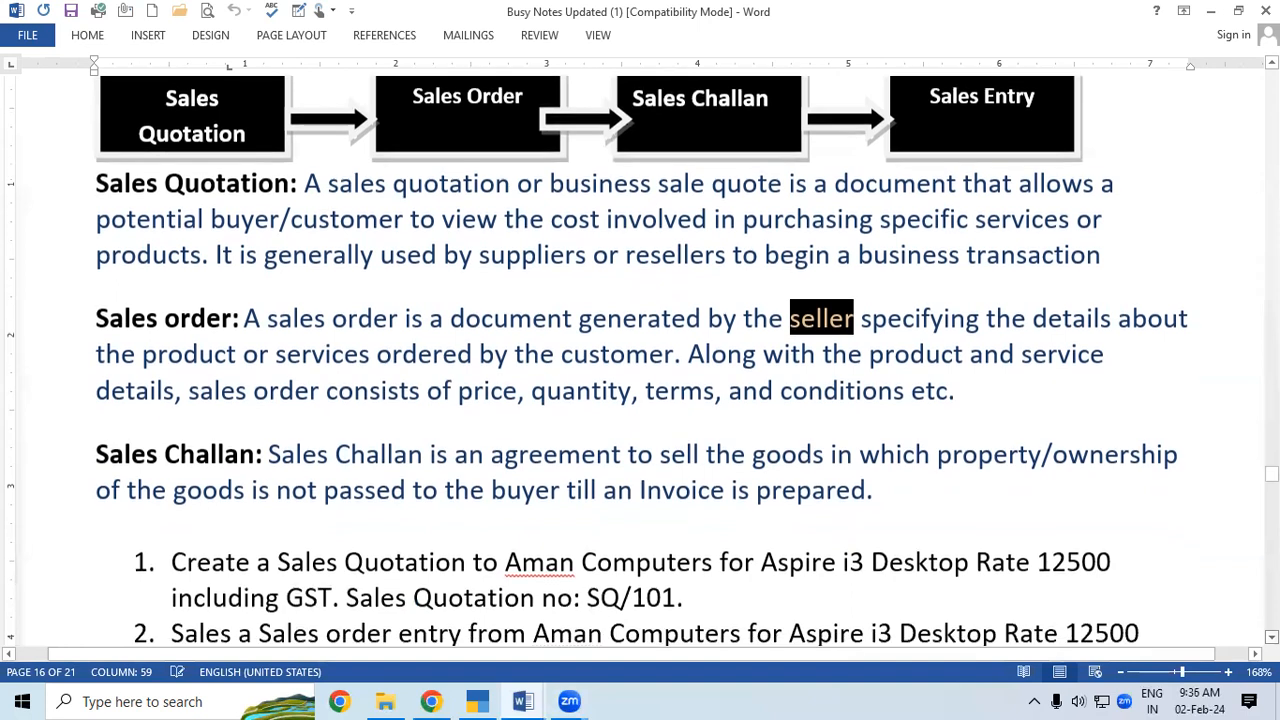
{"action": "scroll", "coordinate": [640, 360], "scroll_direction": "down", "scroll_amount": 4}
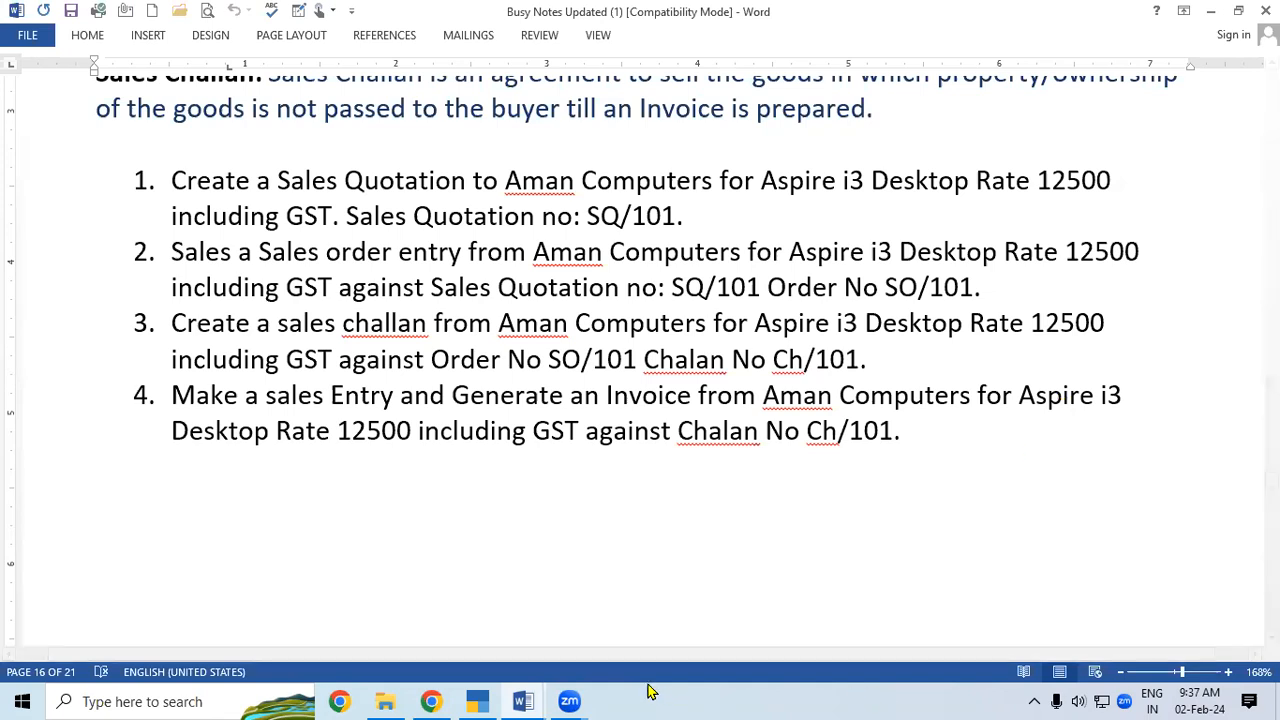
{"action": "left_click", "coordinate": [479, 701]}
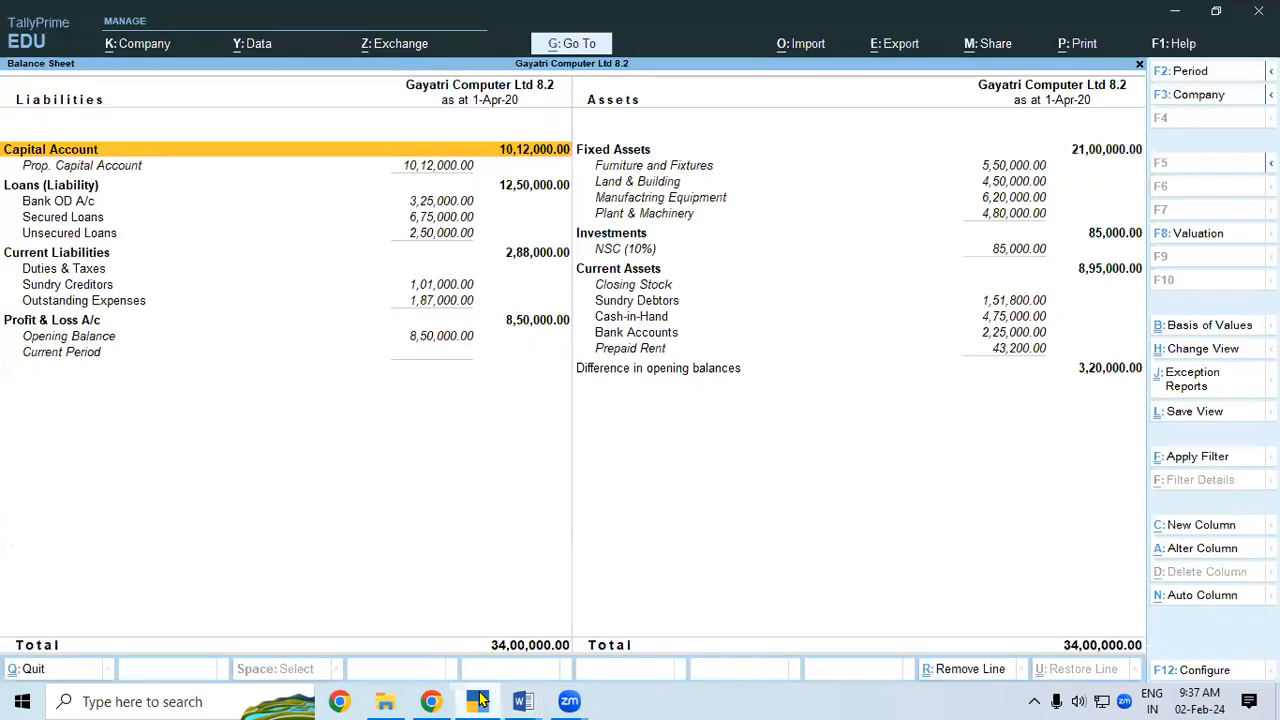
{"action": "key", "text": "Escape"}
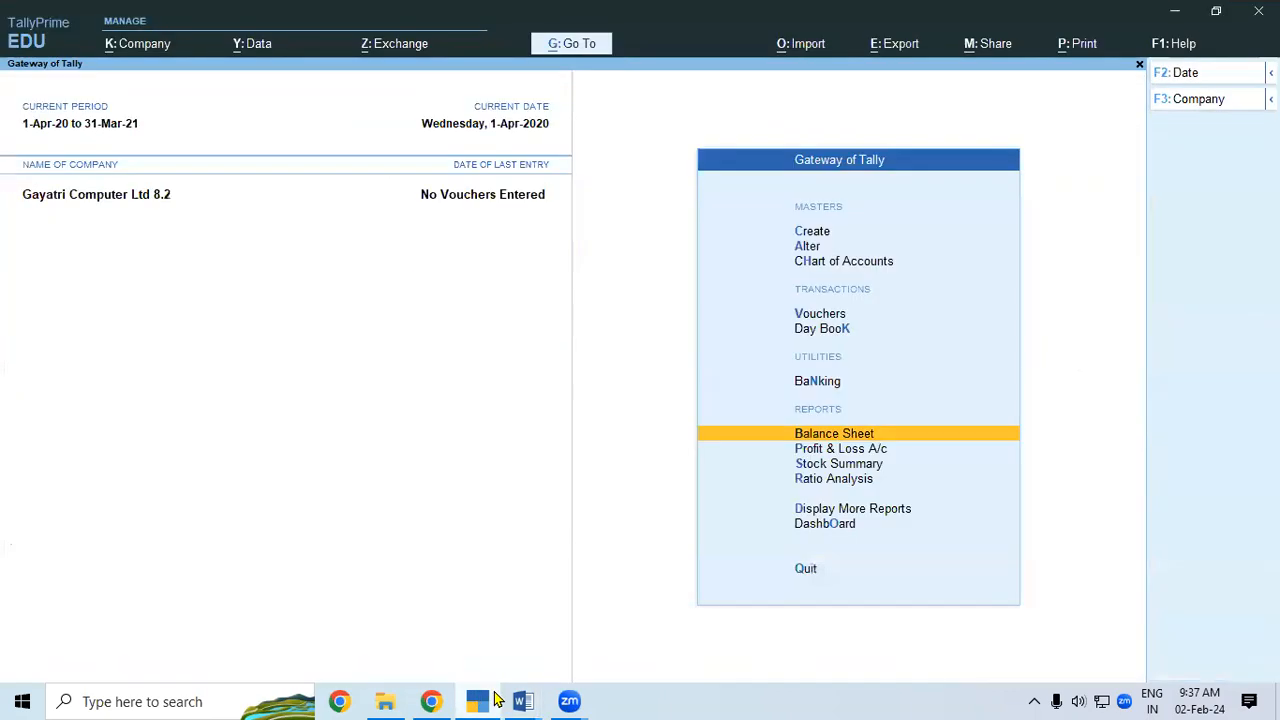
{"action": "key", "text": "Escape"}
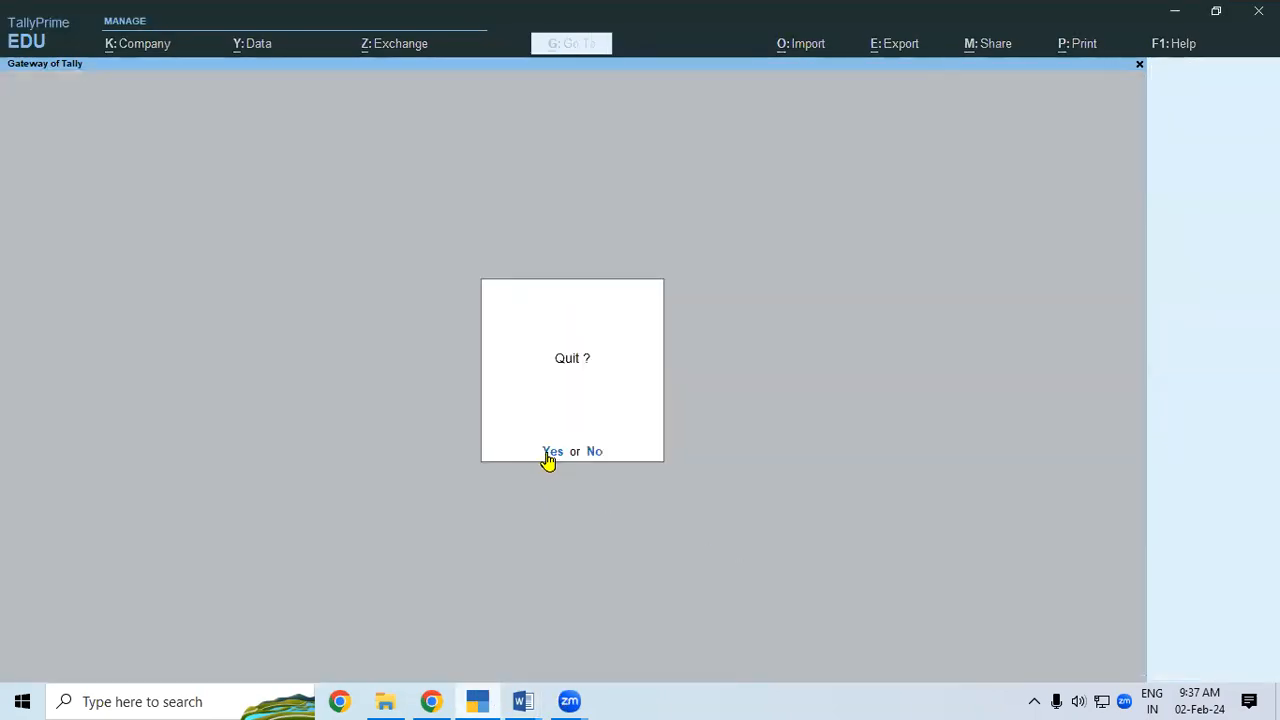
{"action": "left_click", "coordinate": [551, 453]}
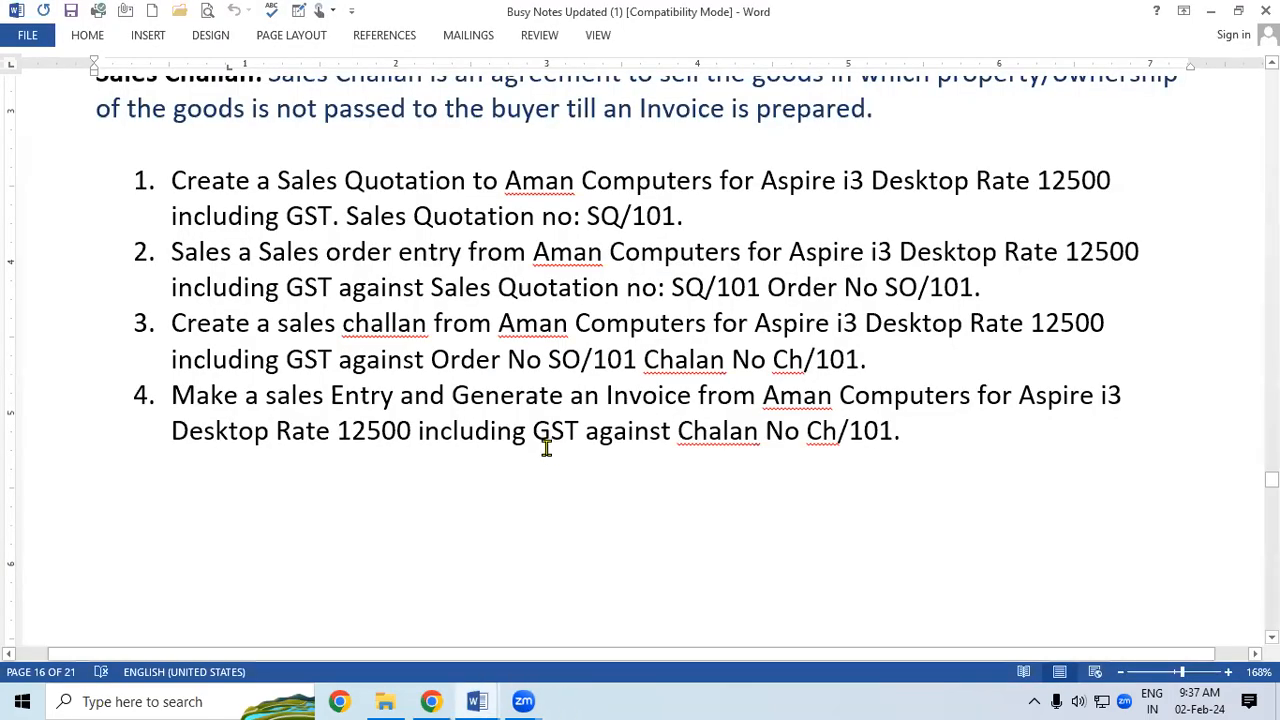
Launch Busy 21 from the desktop and dismiss the startup offer and security messages
{"action": "key", "text": "super+d"}
{"action": "double_click", "coordinate": [543, 272]}
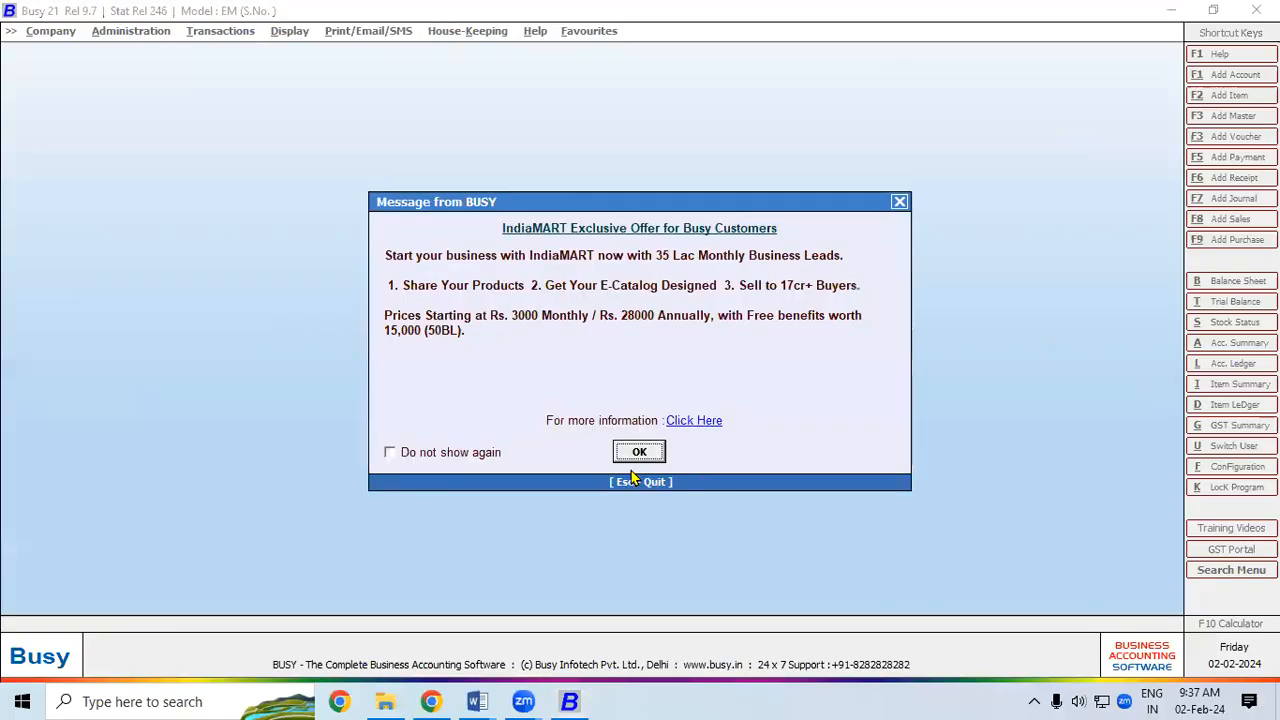
{"action": "left_click", "coordinate": [639, 451]}
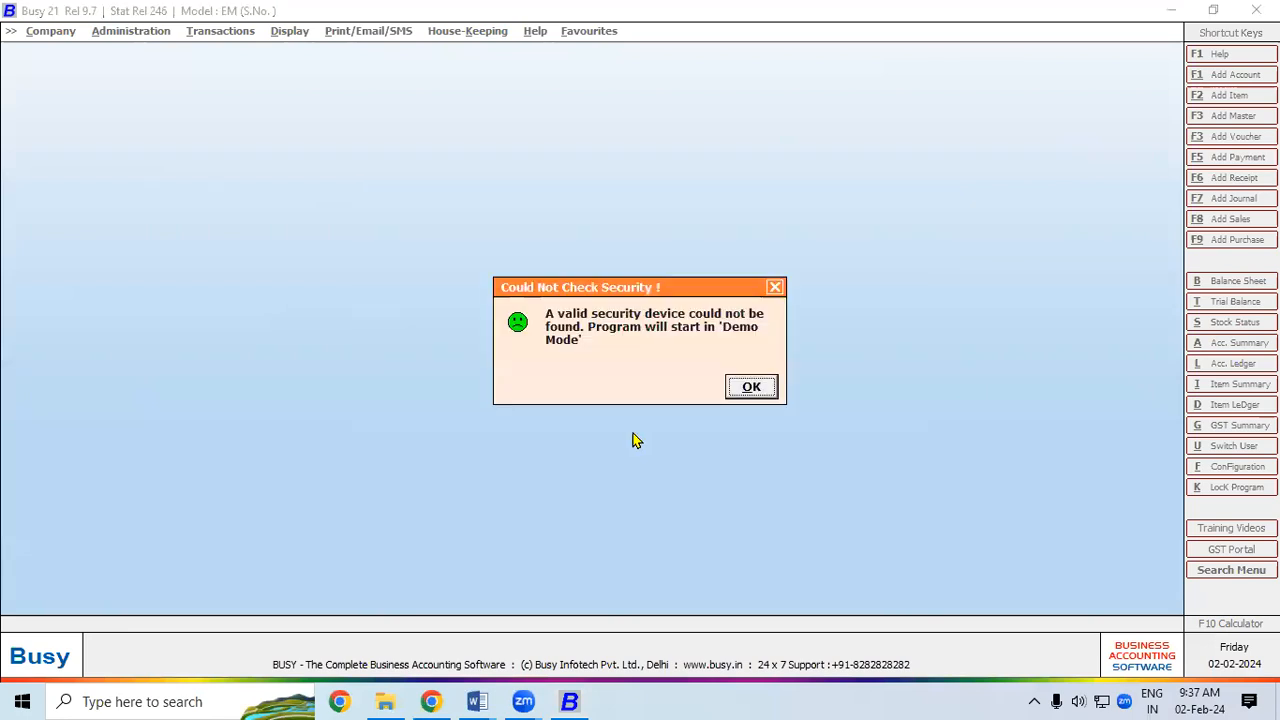
{"action": "left_click", "coordinate": [740, 388]}
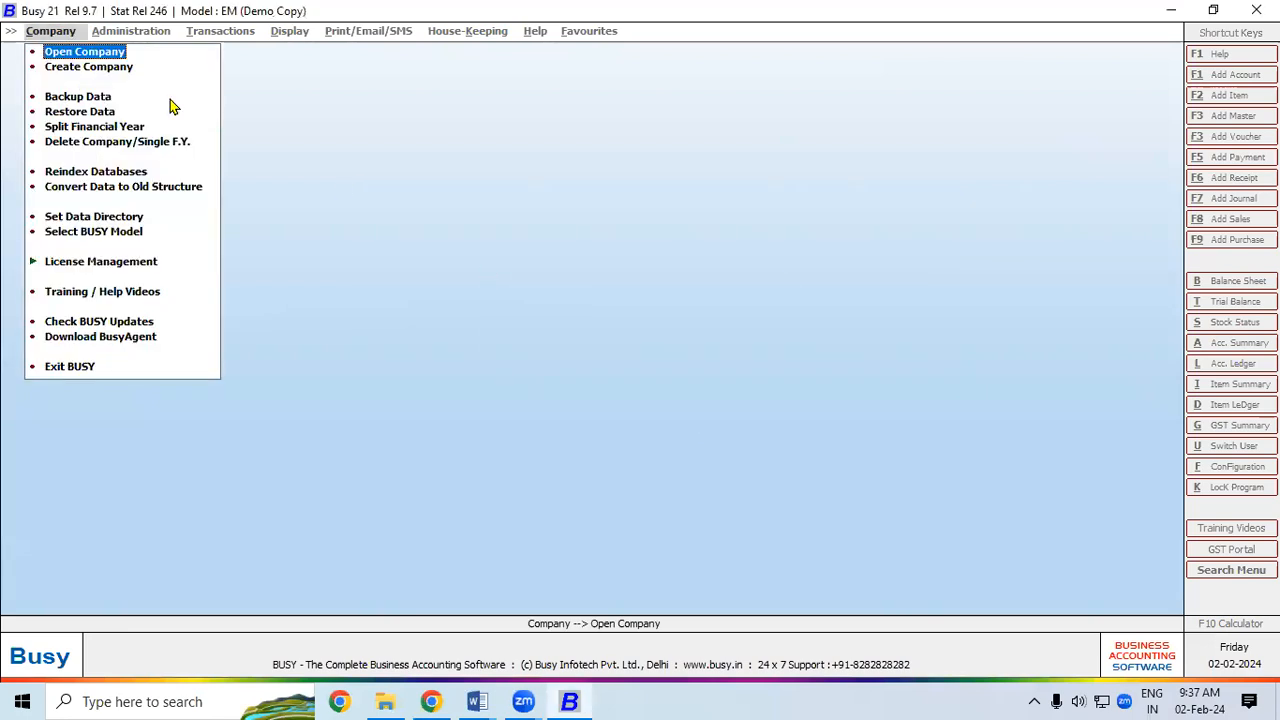
Open the company SHRI RAM BUILDING MATERIAL and log in with its user name and password
{"action": "left_click", "coordinate": [85, 51]}
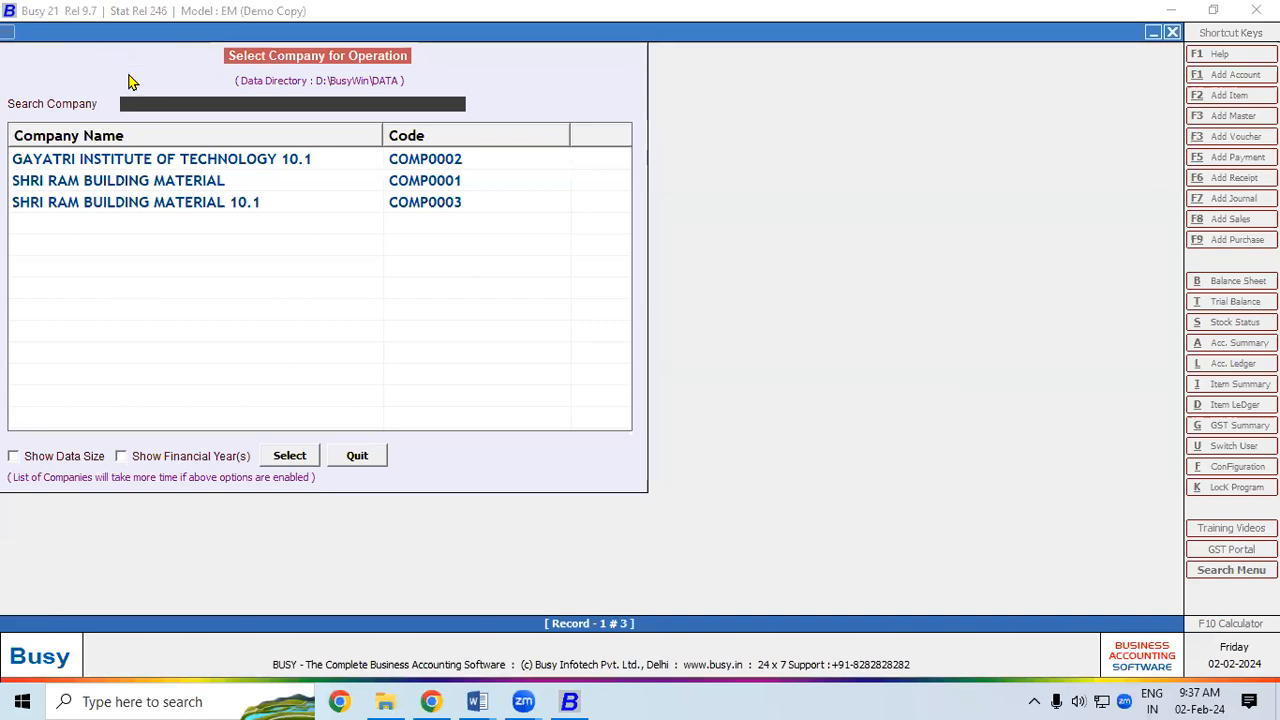
{"action": "double_click", "coordinate": [186, 181]}
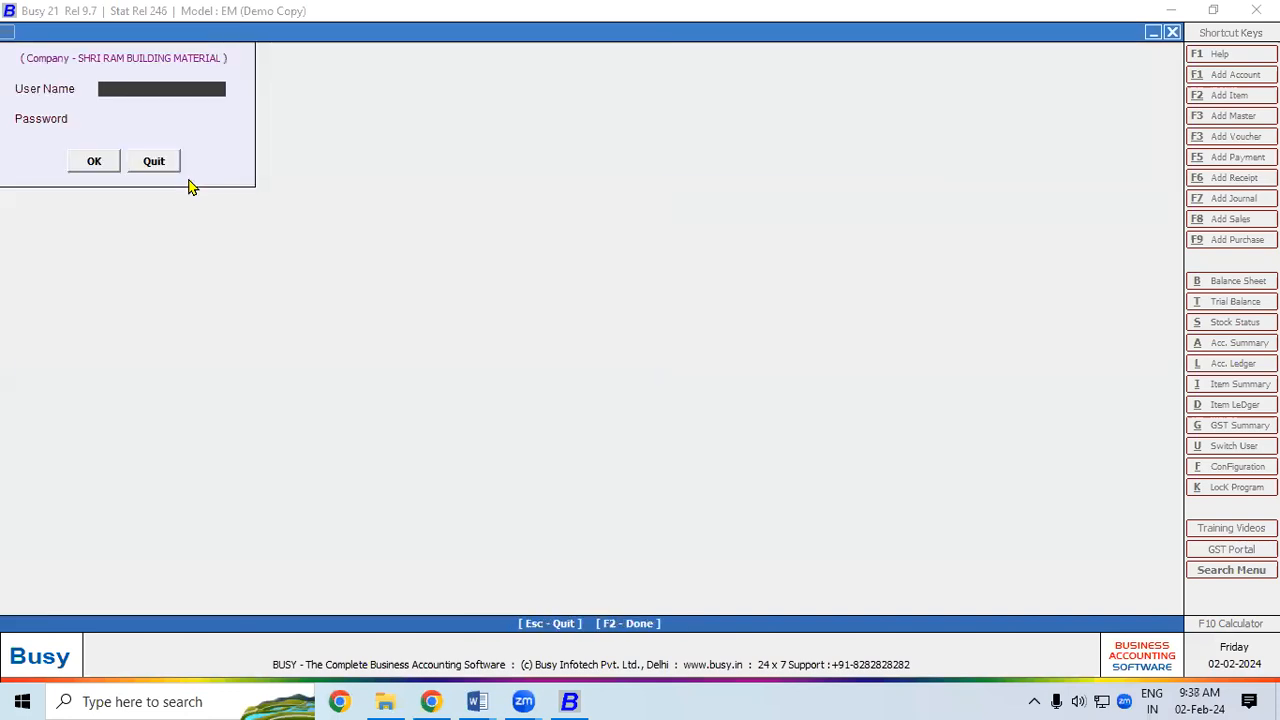
{"action": "type", "text": "ram"}
{"action": "key", "text": "Return"}
{"action": "type", "text": "***"}
{"action": "key", "text": "Return"}
{"action": "key", "text": "Return"}
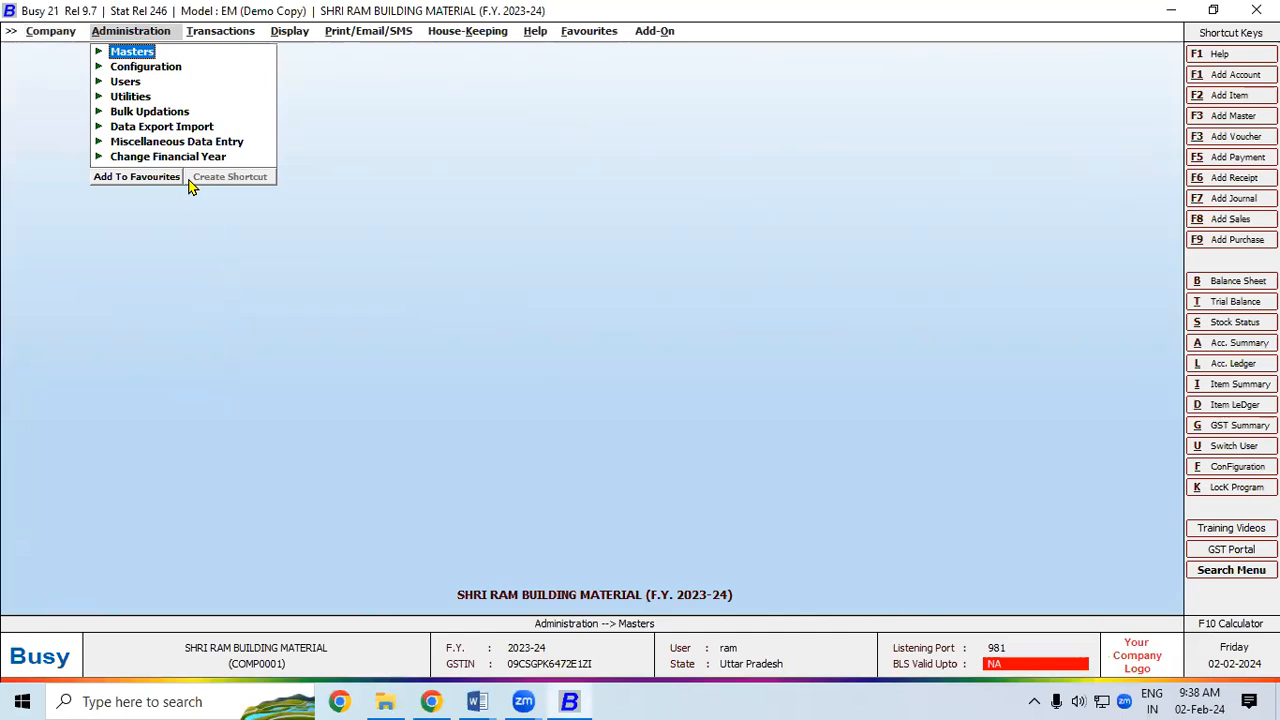
Open the Inventory section of the company's Features / Options configuration
{"action": "key", "text": "Down"}
{"action": "key", "text": "Return"}
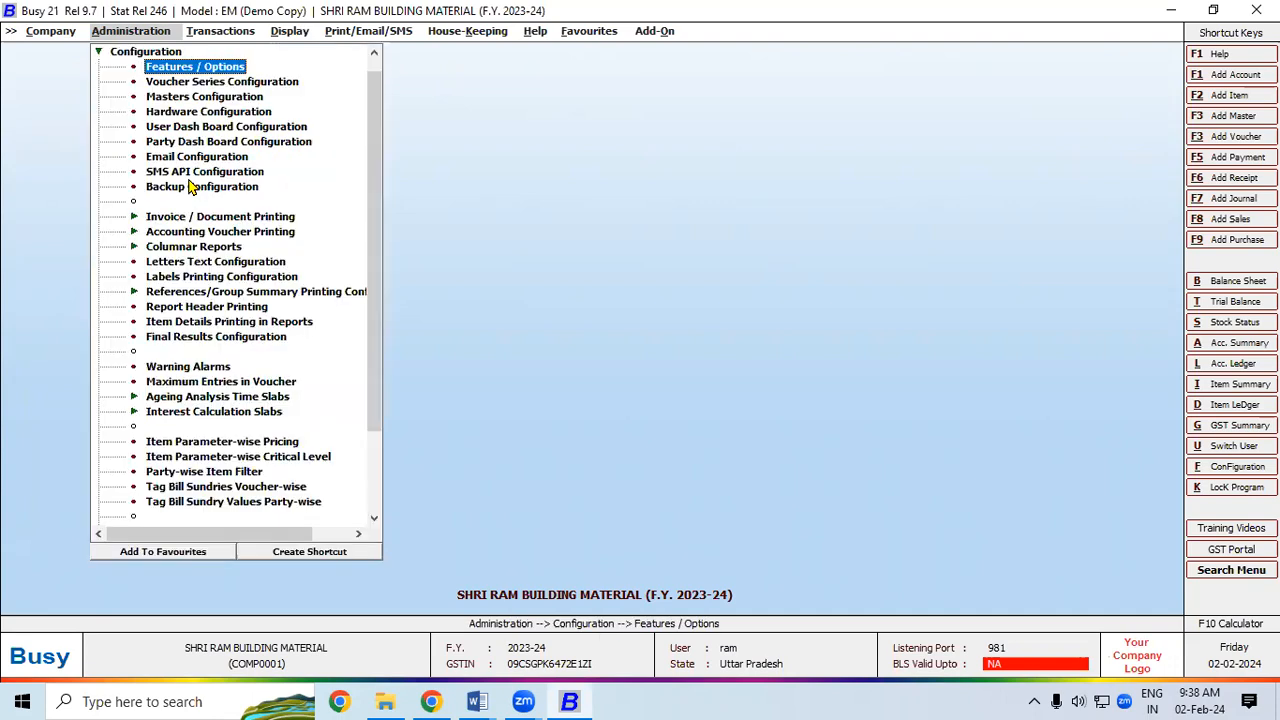
{"action": "key", "text": "Return"}
{"action": "key", "text": "Down"}
{"action": "key", "text": "Down"}
{"action": "key", "text": "Down"}
{"action": "key", "text": "Down"}
{"action": "key", "text": "Down"}
{"action": "key", "text": "Up"}
{"action": "key", "text": "Return"}
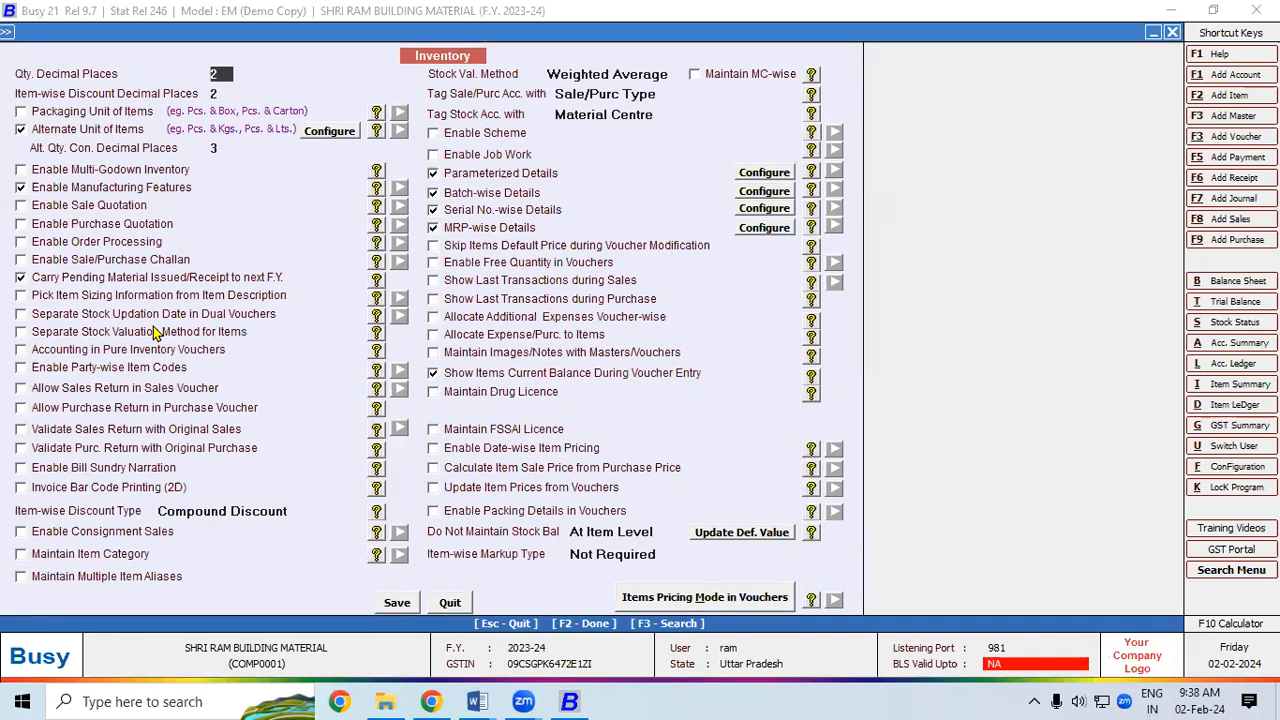
Enable Sale Quotation and Order Processing in the inventory features, accepting their default options
{"action": "left_click", "coordinate": [22, 207]}
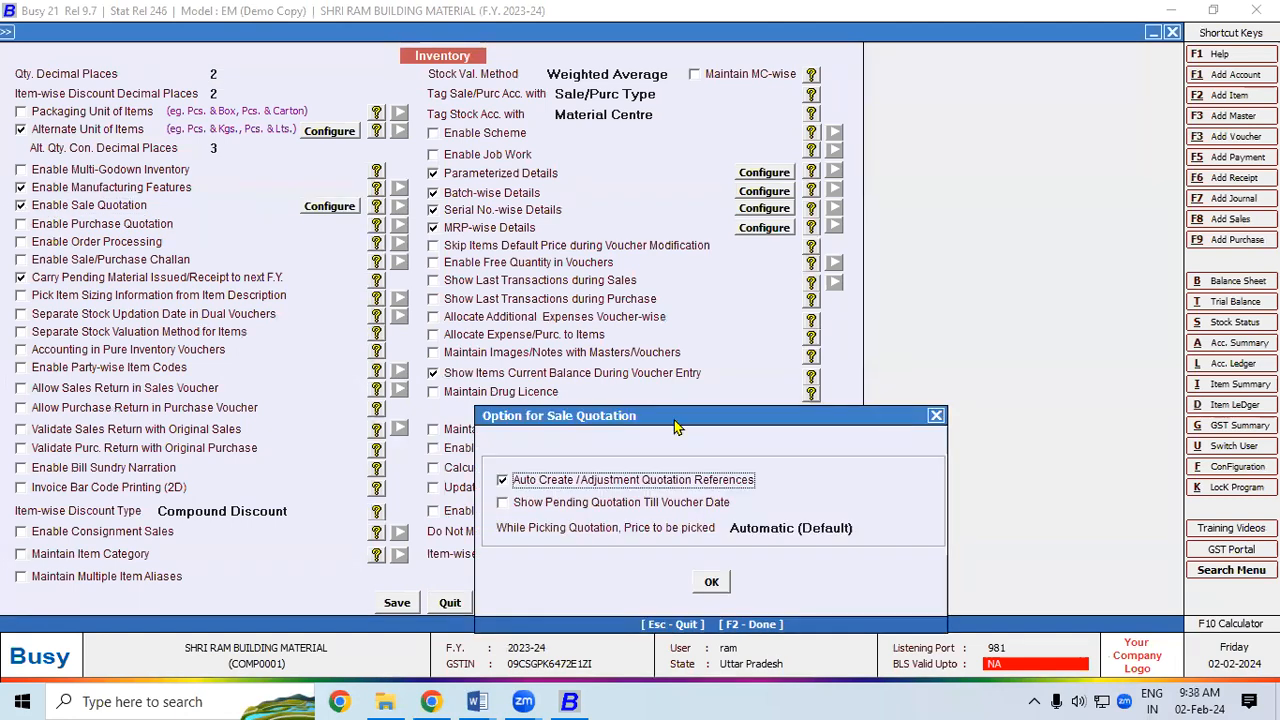
{"action": "left_click_drag", "start_coordinate": [675, 427], "coordinate": [650, 234]}
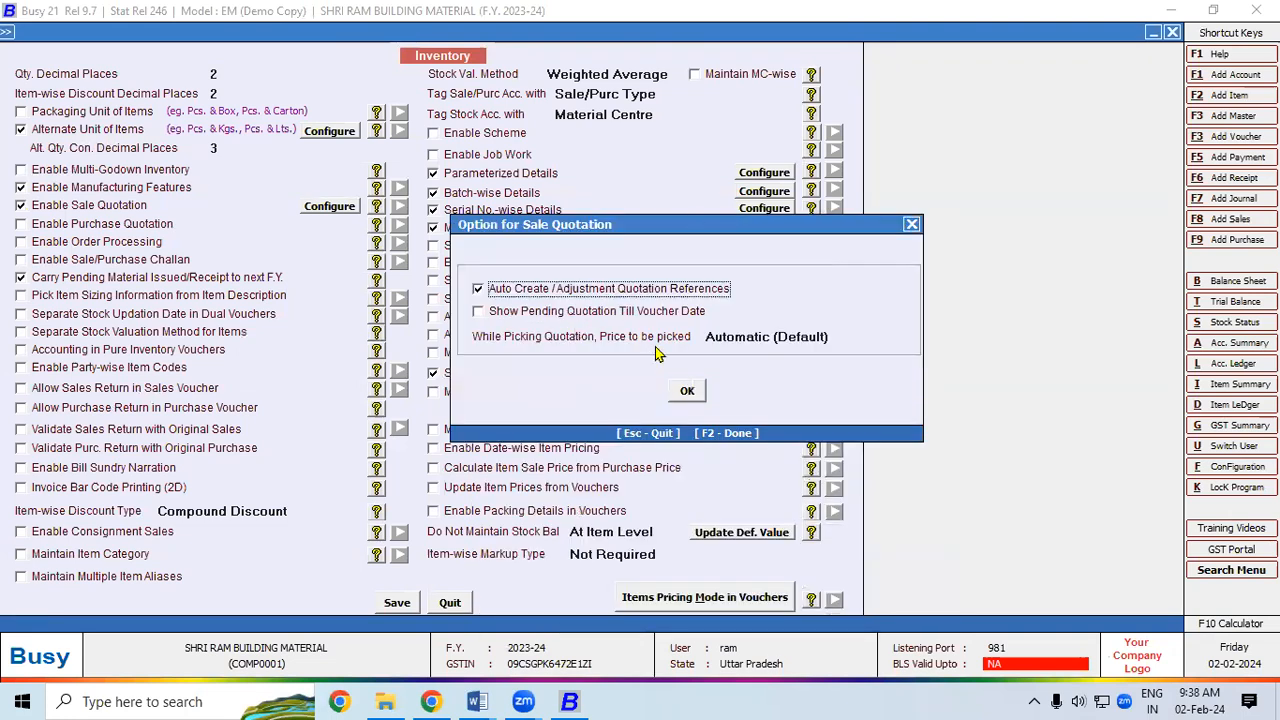
{"action": "left_click", "coordinate": [687, 391]}
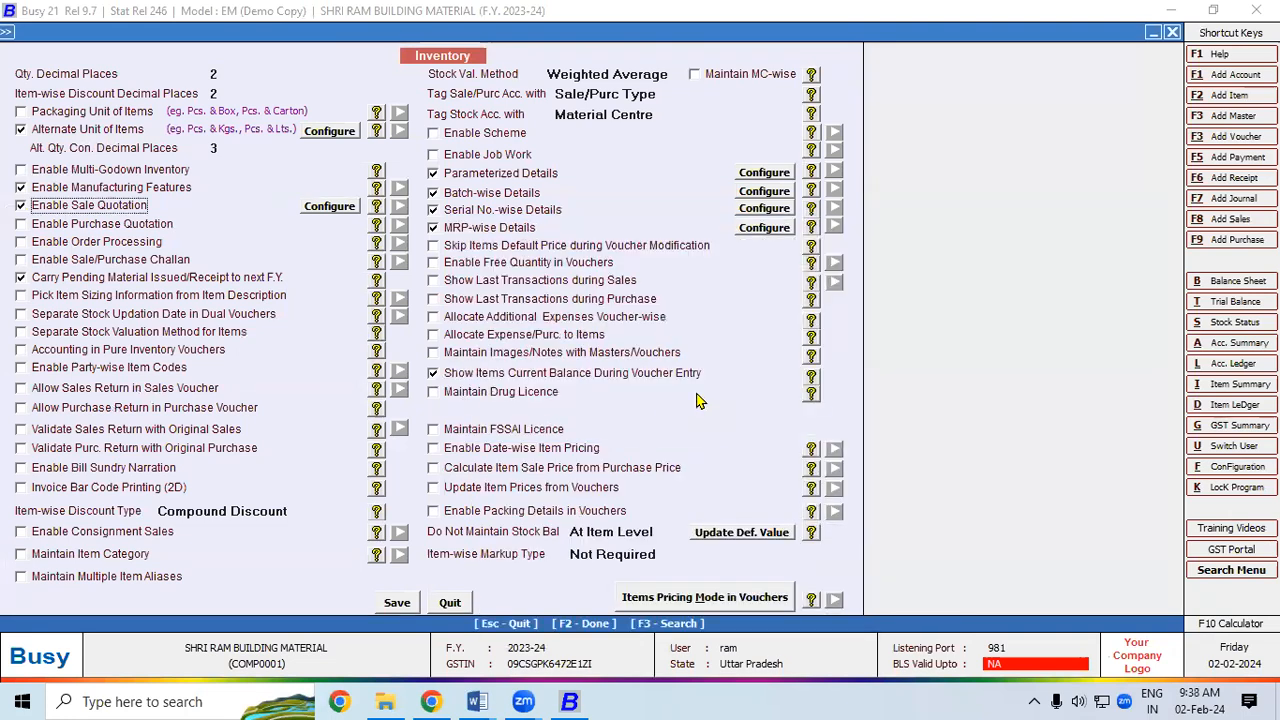
{"action": "left_click", "coordinate": [22, 243]}
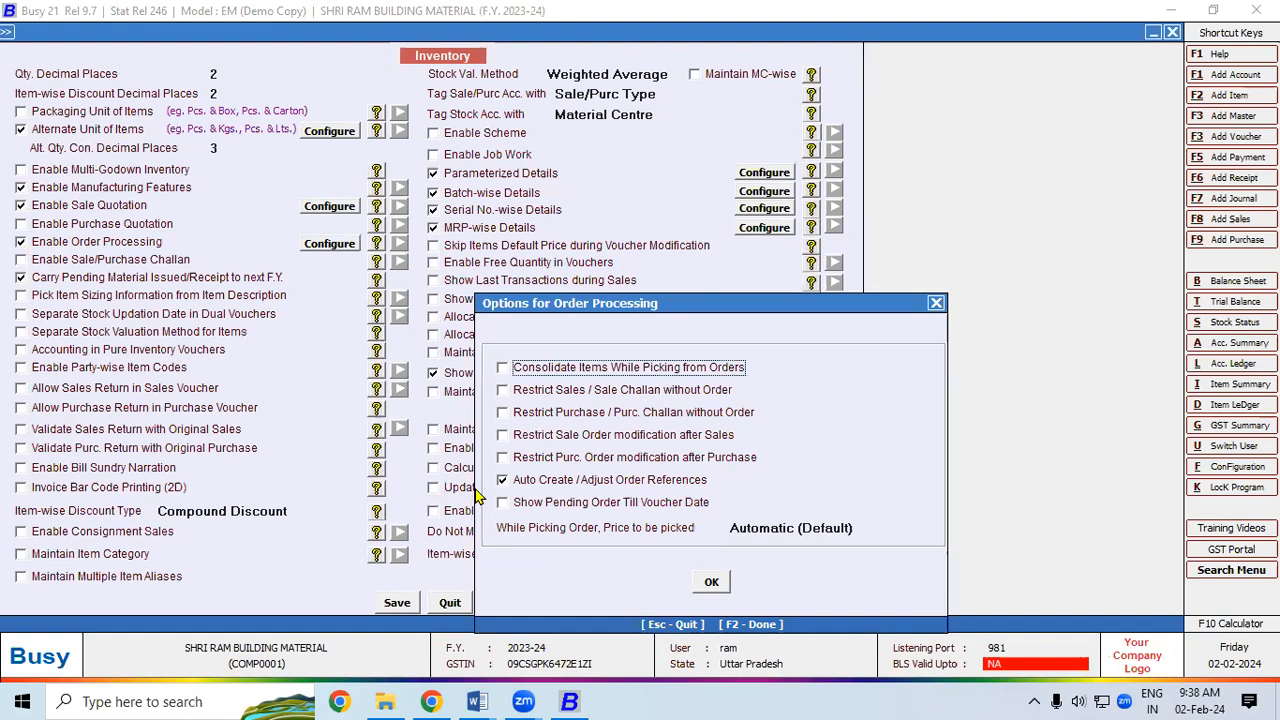
{"action": "left_click", "coordinate": [712, 582]}
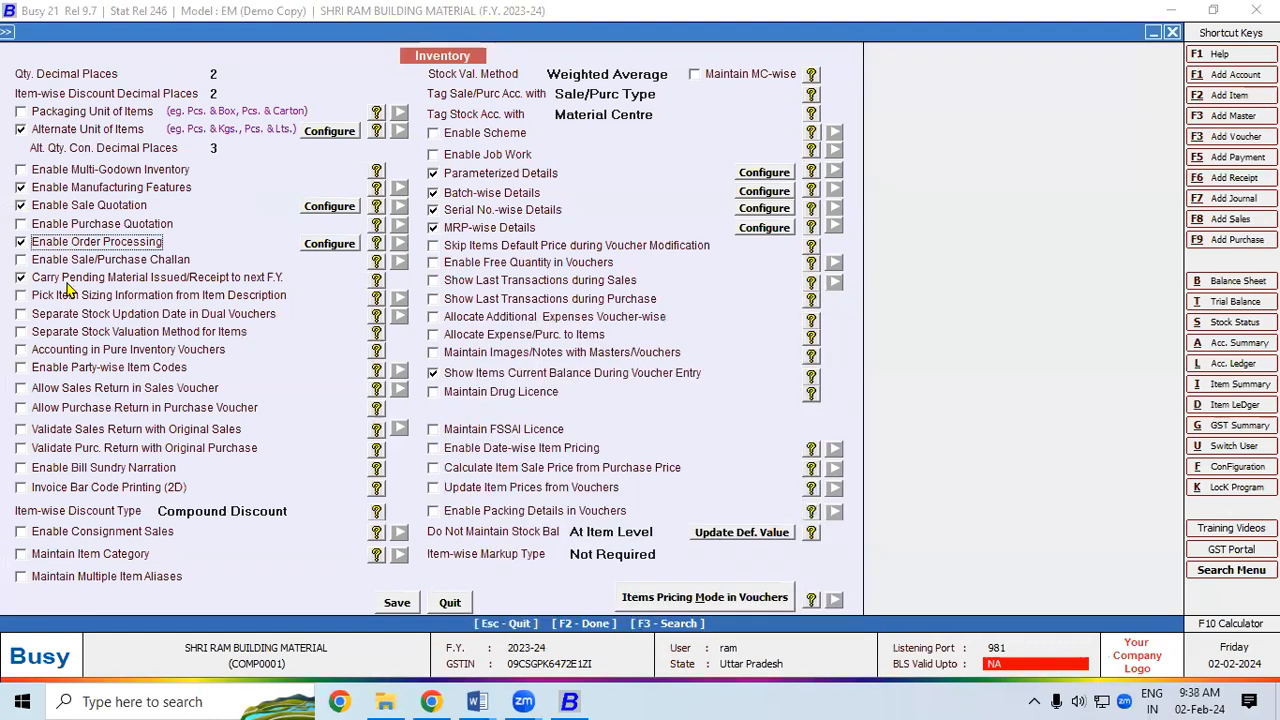
Enable Sale/Purchase Challan with its default options, save the inventory features and leave Features / Options
{"action": "left_click", "coordinate": [22, 261]}
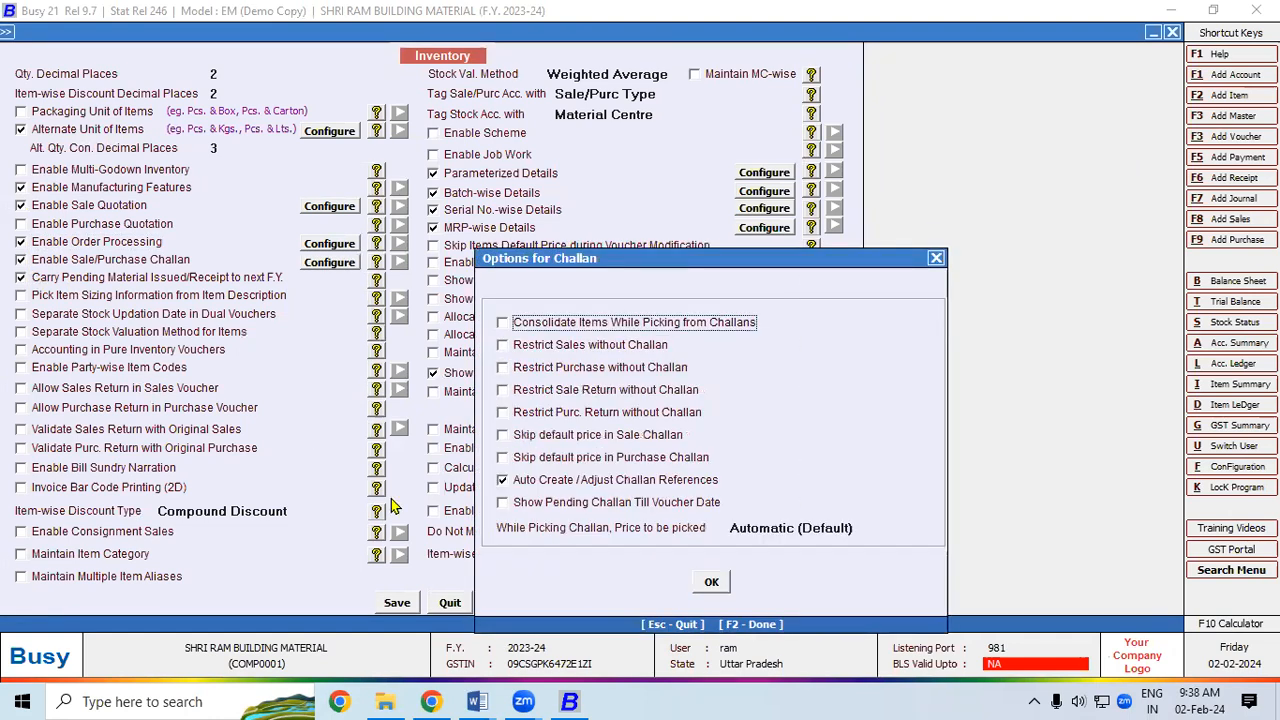
{"action": "left_click", "coordinate": [712, 582]}
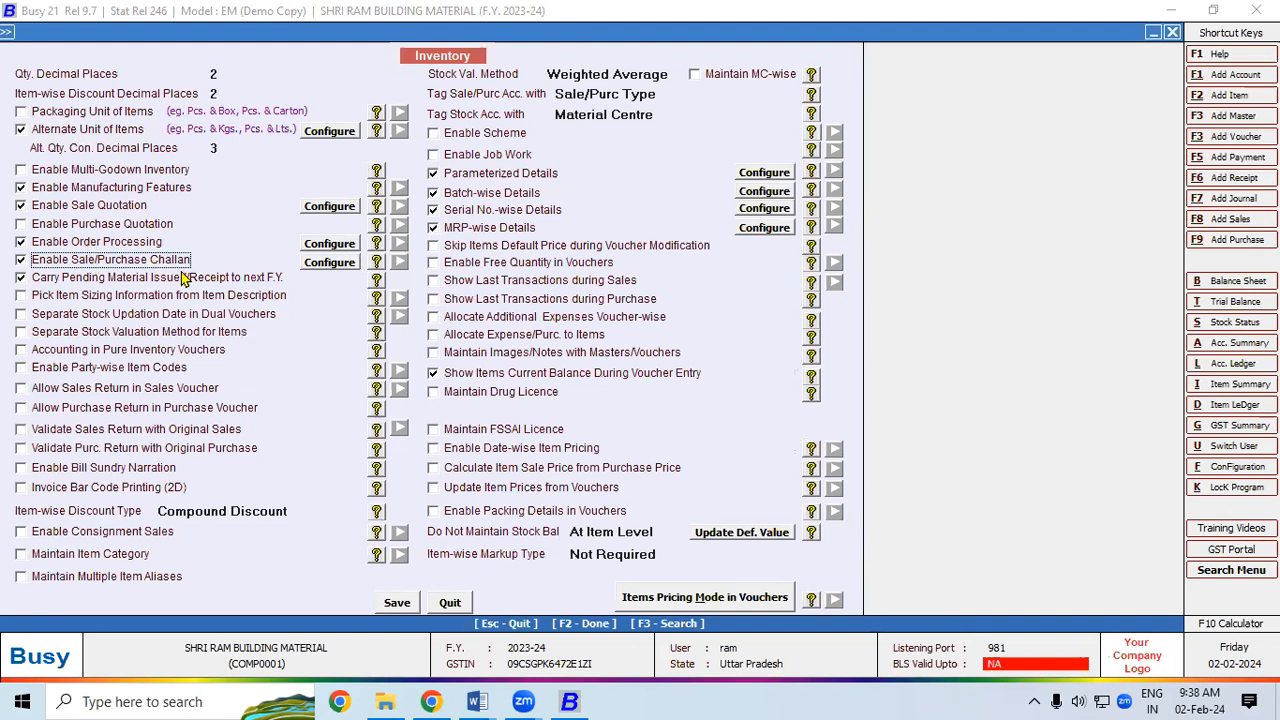
{"action": "left_click", "coordinate": [396, 606]}
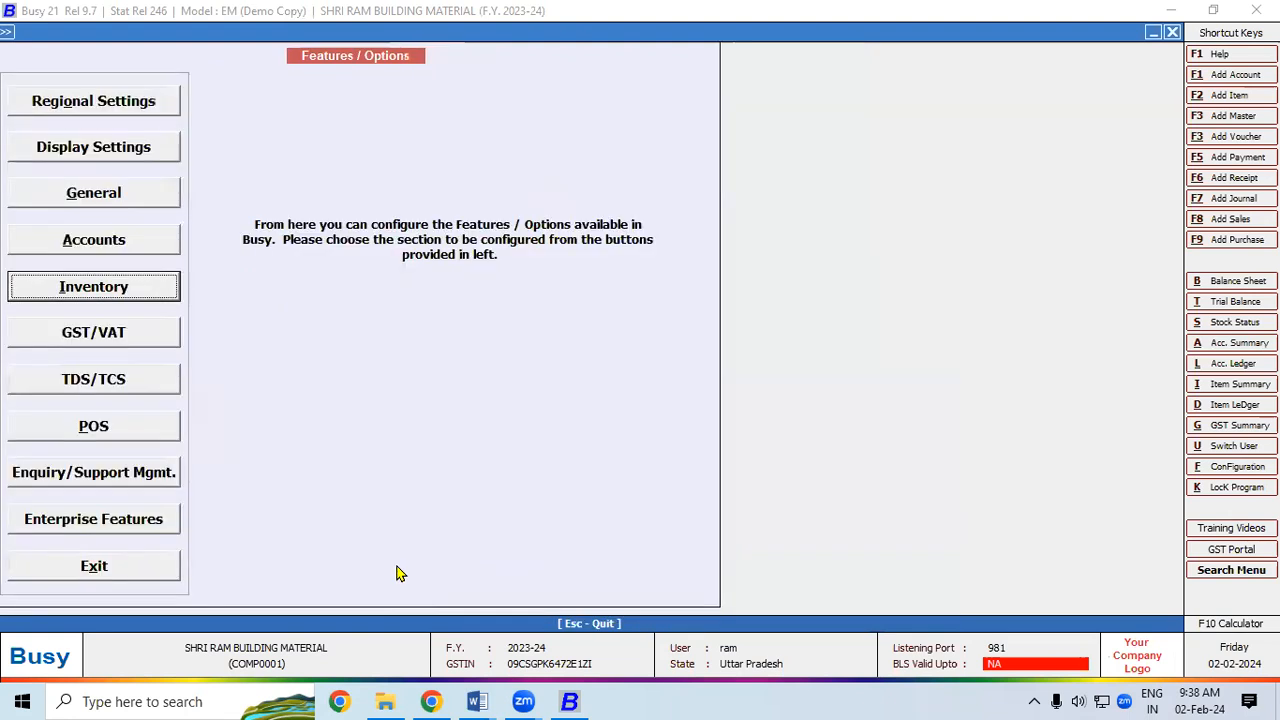
{"action": "key", "text": "Escape"}
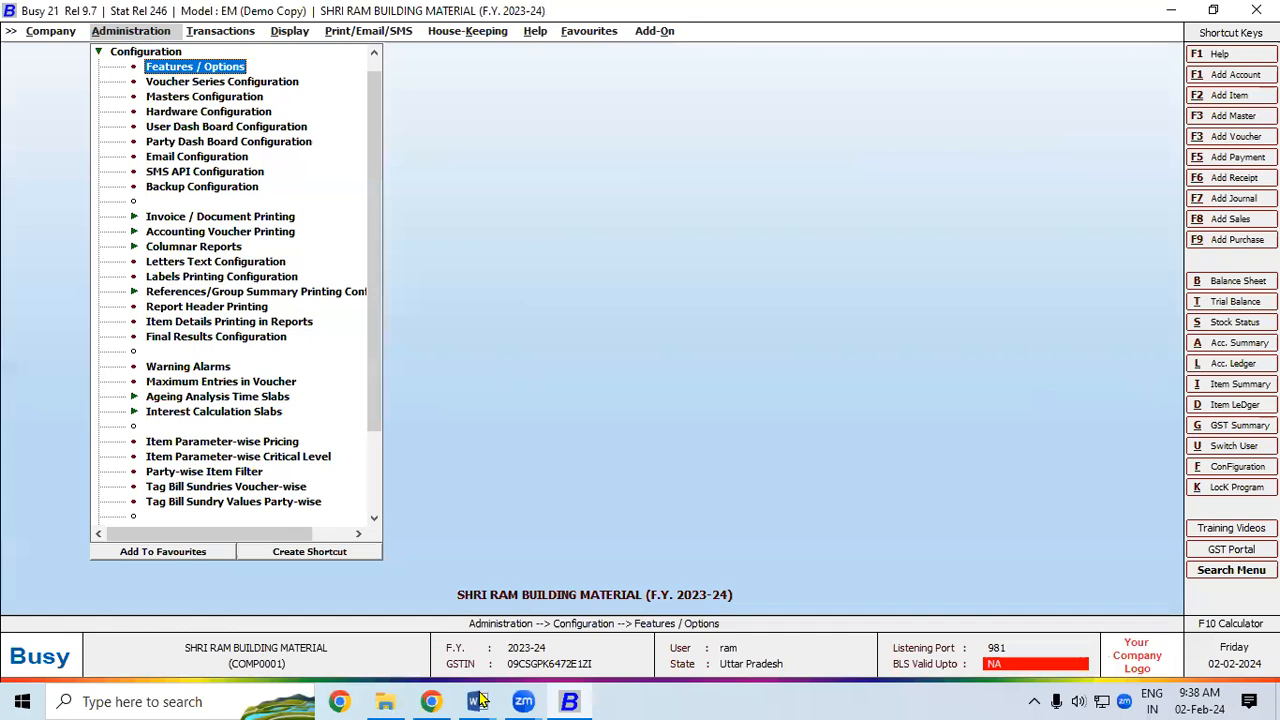
Switch to Word and close the "1.Tally Prime Level 1 Basic Accounting" document
{"action": "mouse_move", "coordinate": [480, 680]}
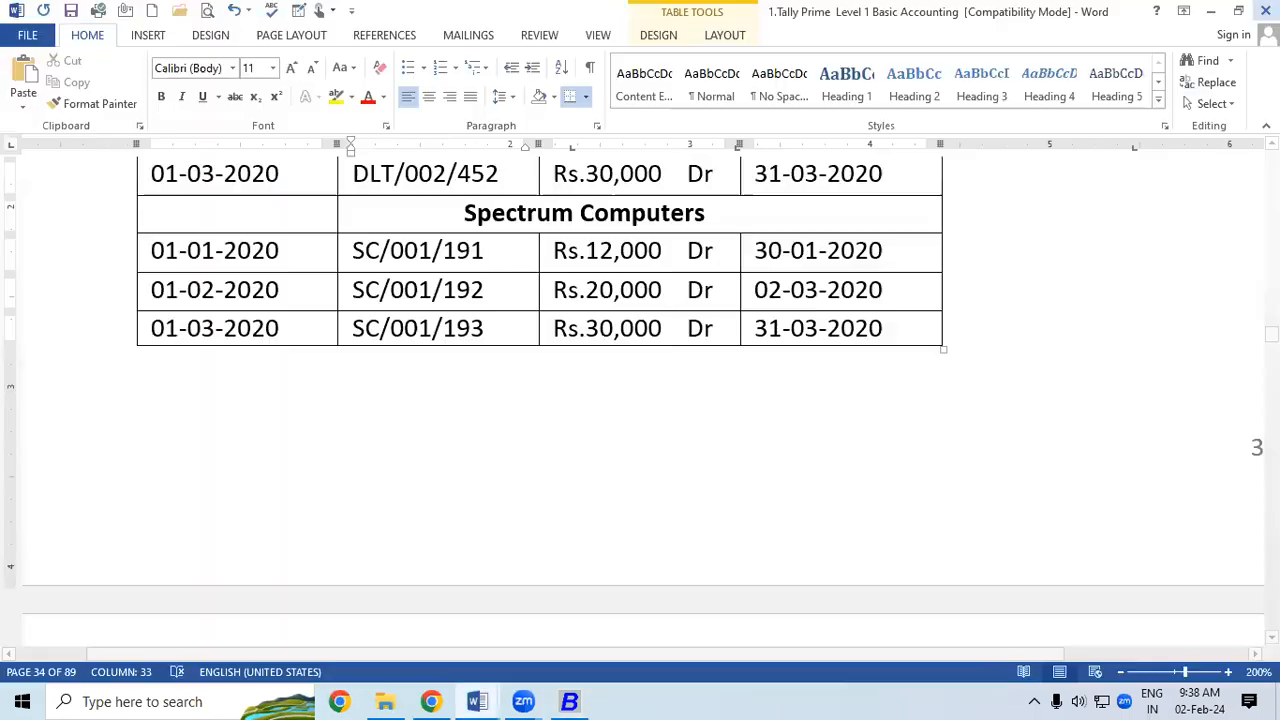
{"action": "left_click", "coordinate": [428, 612]}
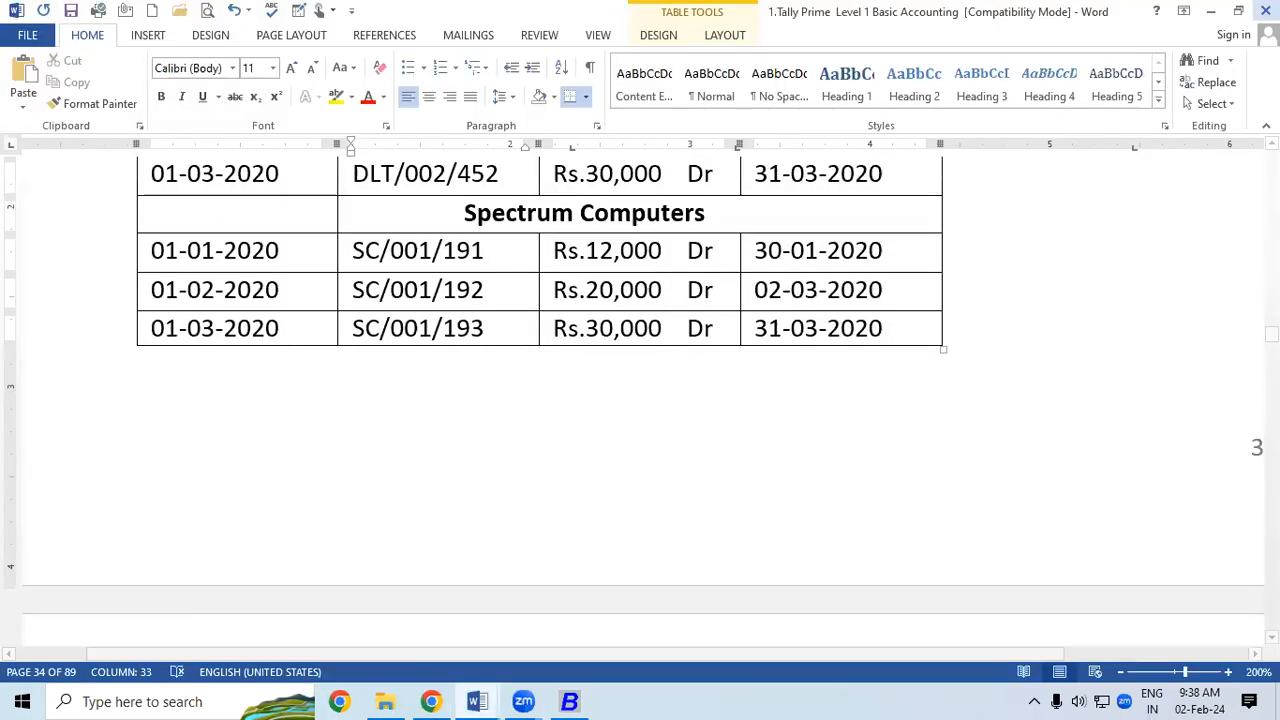
{"action": "key", "text": "alt+F4"}
{"action": "left_click", "coordinate": [570, 375]}
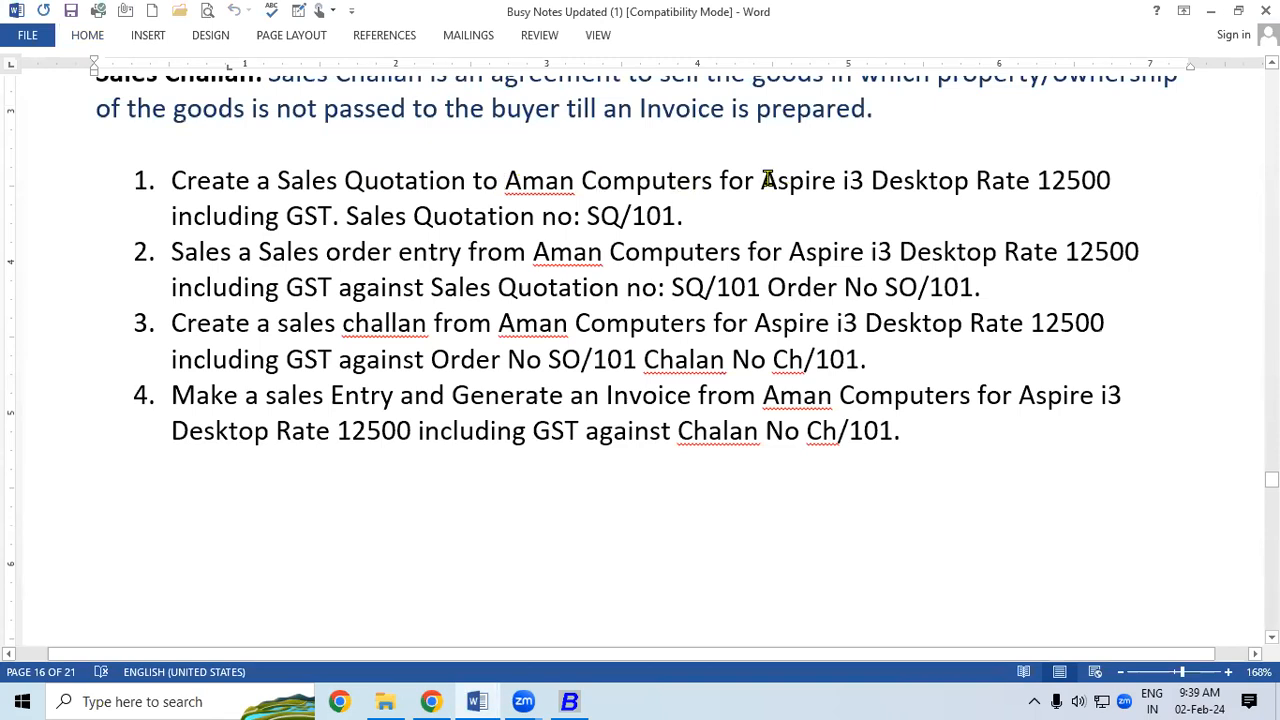
Examine exercise 1 in the Busy notes, highlighting the Aspire item, the including-GST condition and quotation number SQ/101
{"action": "left_click_drag", "start_coordinate": [775, 180], "coordinate": [866, 178]}
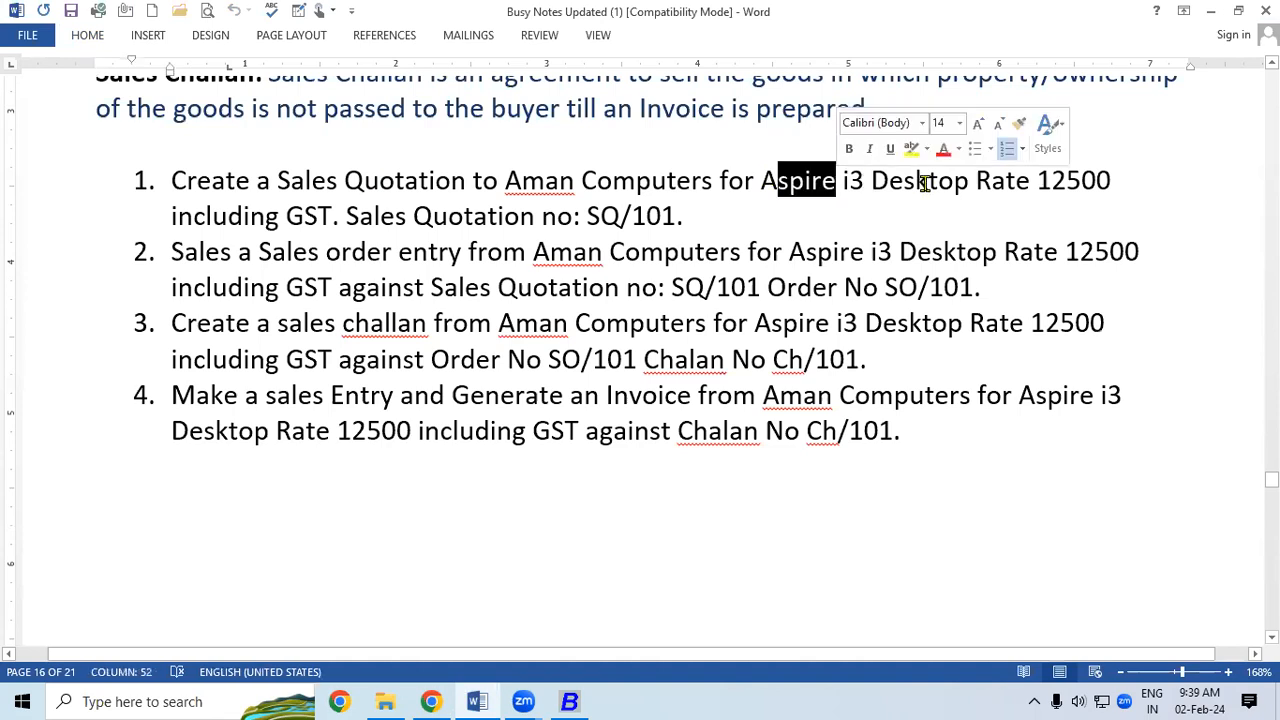
{"action": "left_click", "coordinate": [928, 181]}
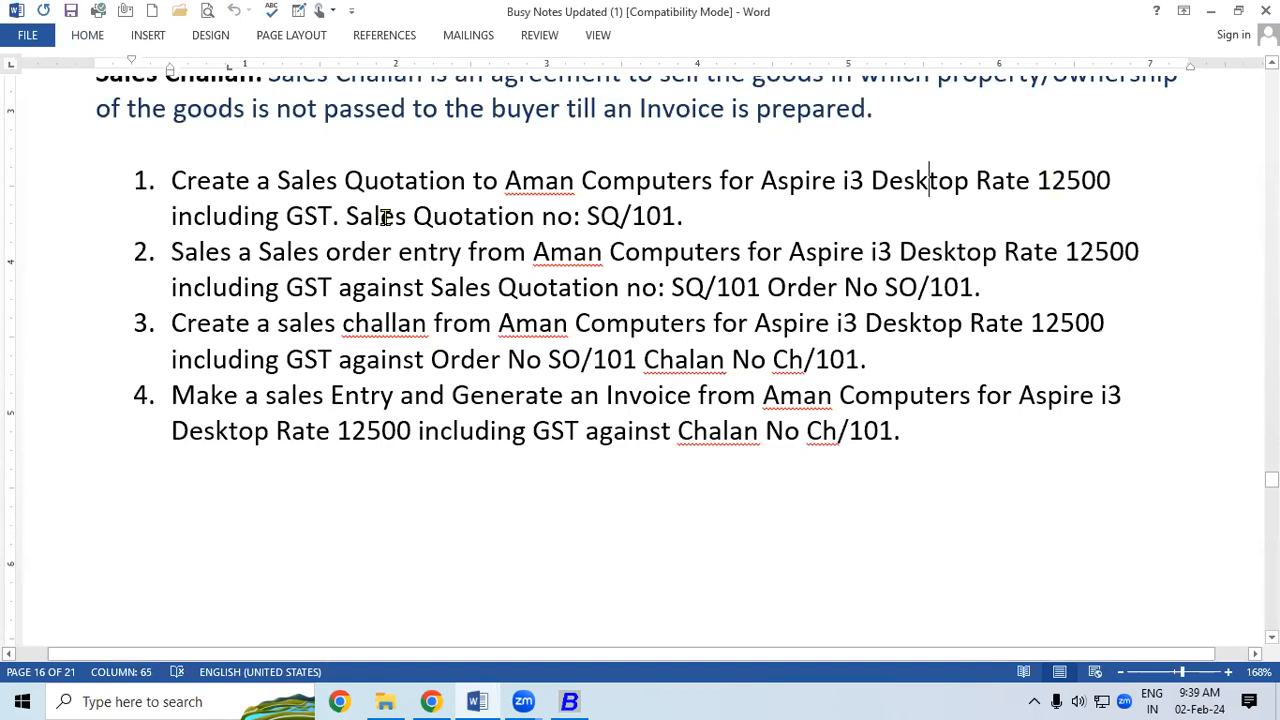
{"action": "left_click_drag", "start_coordinate": [342, 216], "coordinate": [266, 228]}
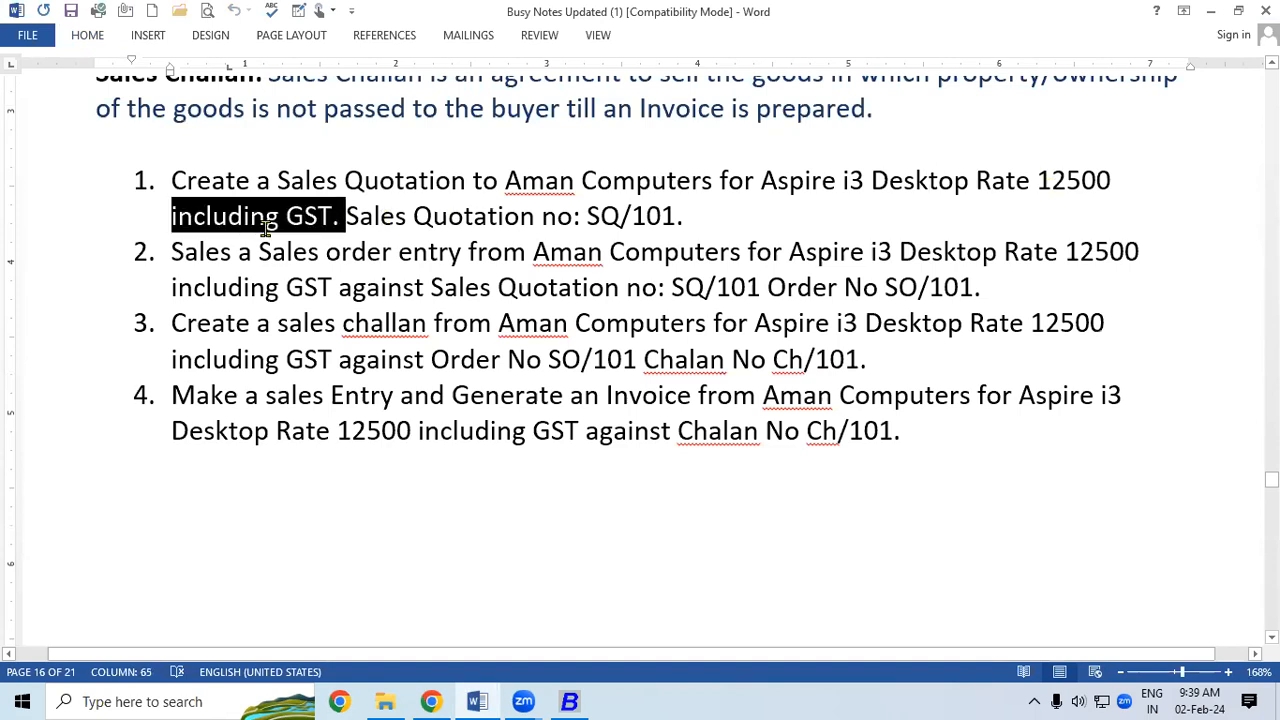
{"action": "left_click", "coordinate": [318, 284]}
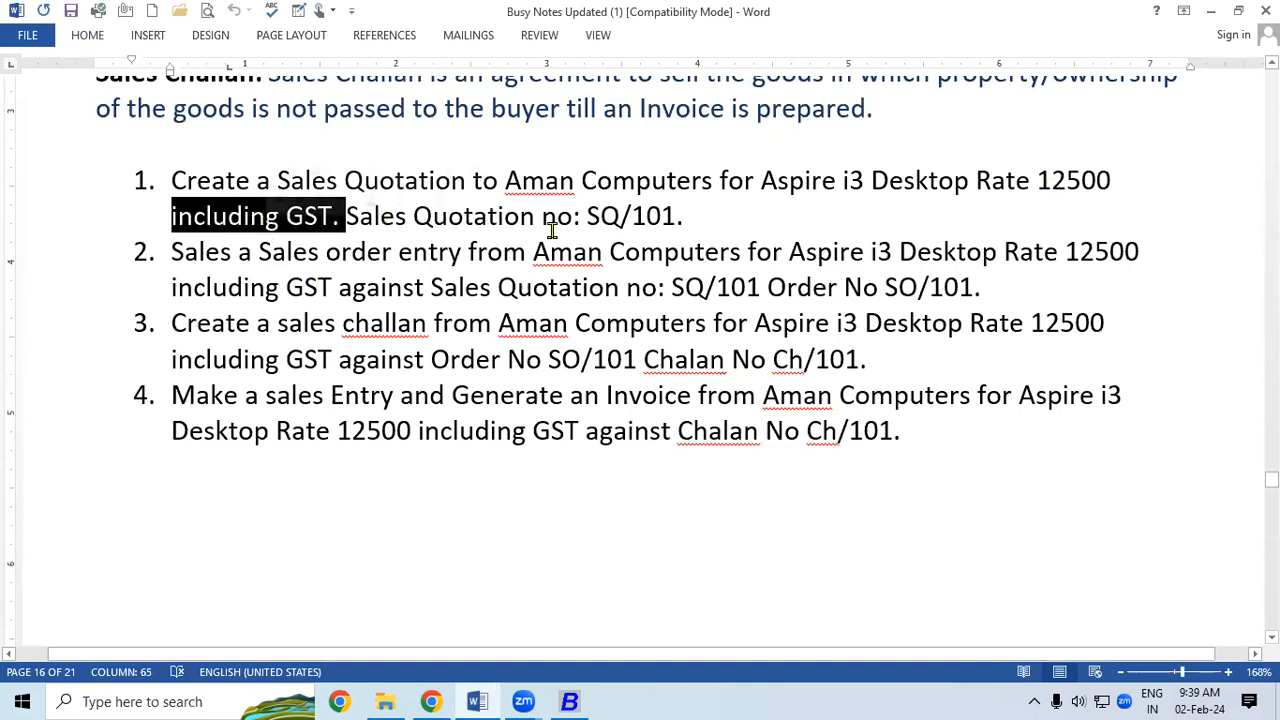
{"action": "left_click_drag", "start_coordinate": [588, 216], "coordinate": [680, 216]}
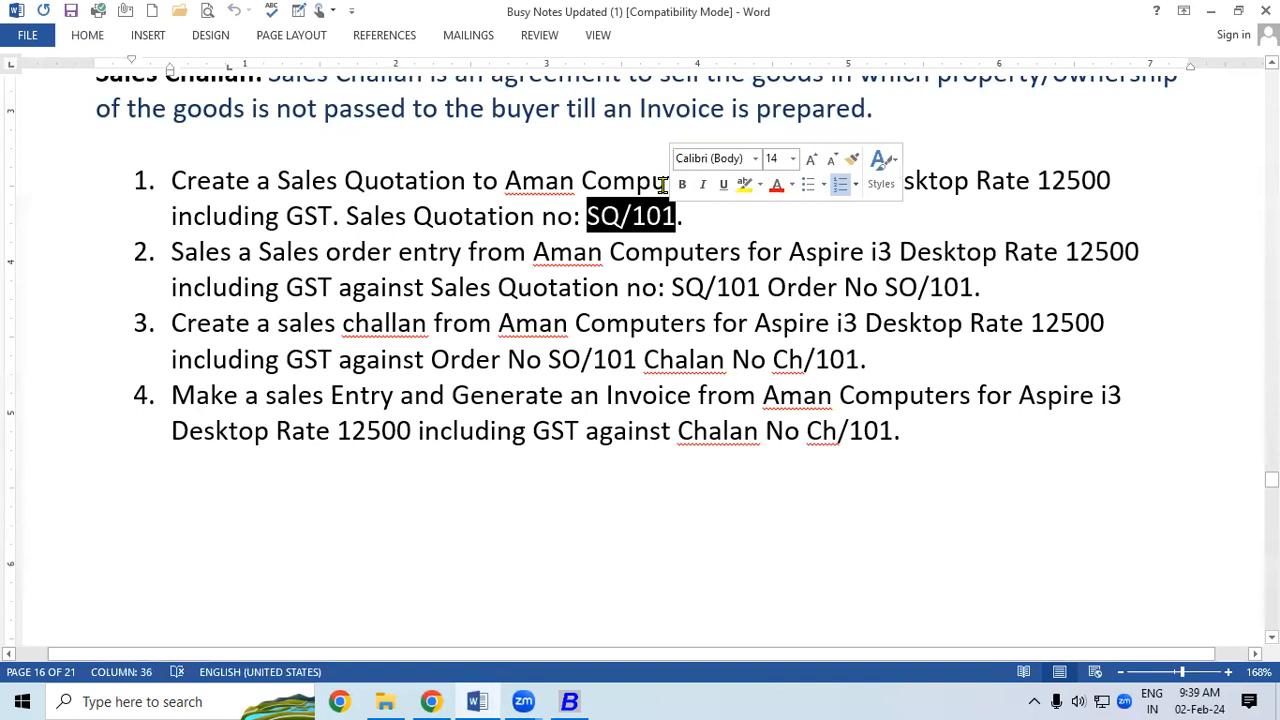
Switch back to Busy, check the transaction types on offer and reopen the Inventory features to review the enabled options
{"action": "left_click", "coordinate": [571, 701]}
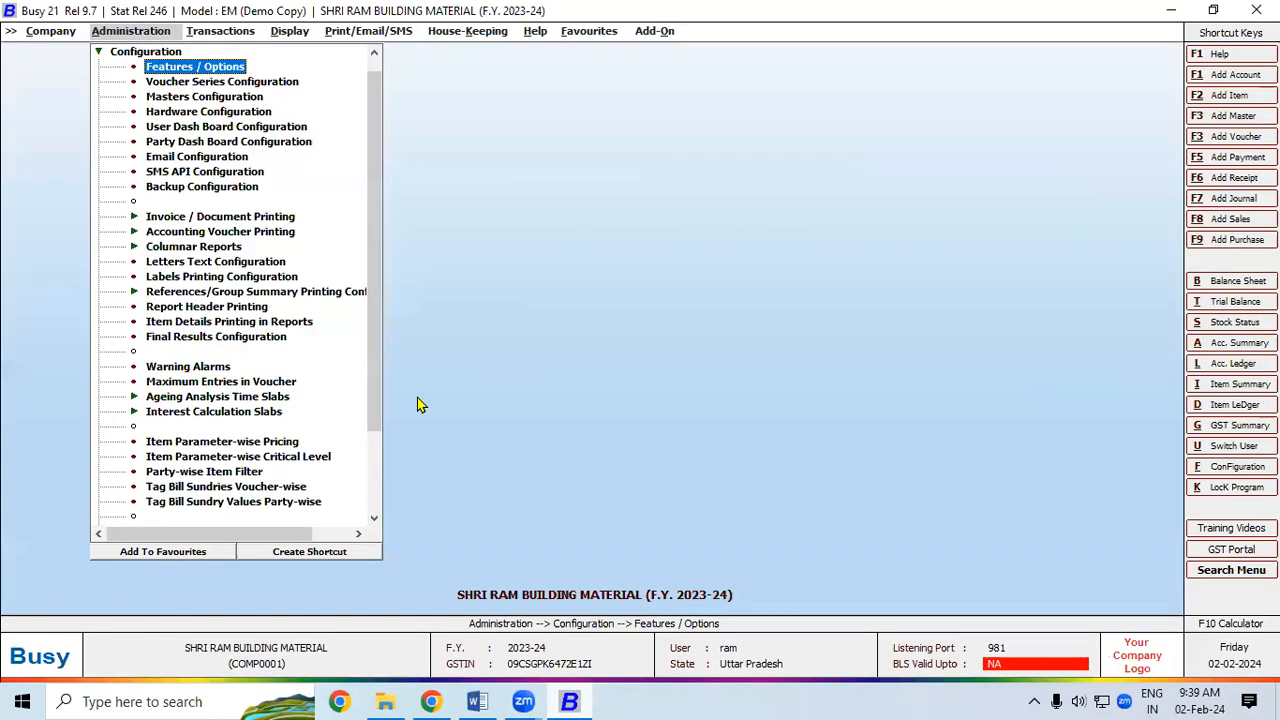
{"action": "left_click", "coordinate": [235, 33]}
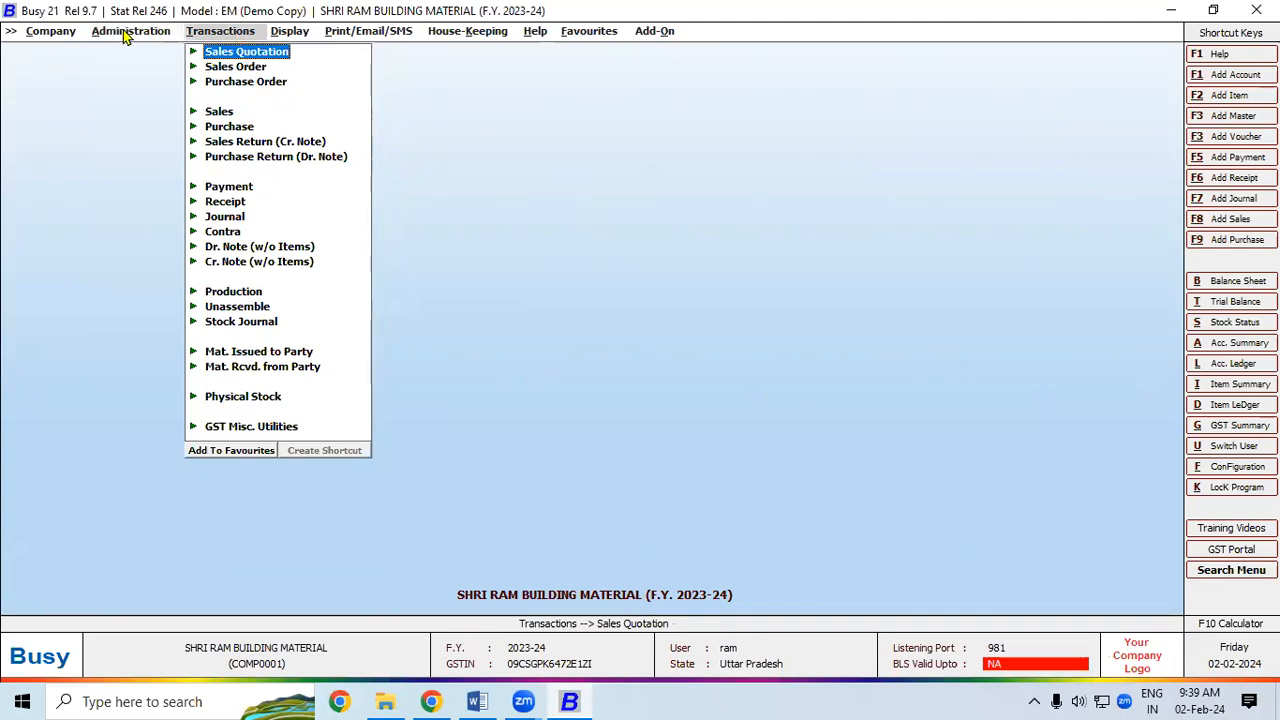
{"action": "key", "text": "Left"}
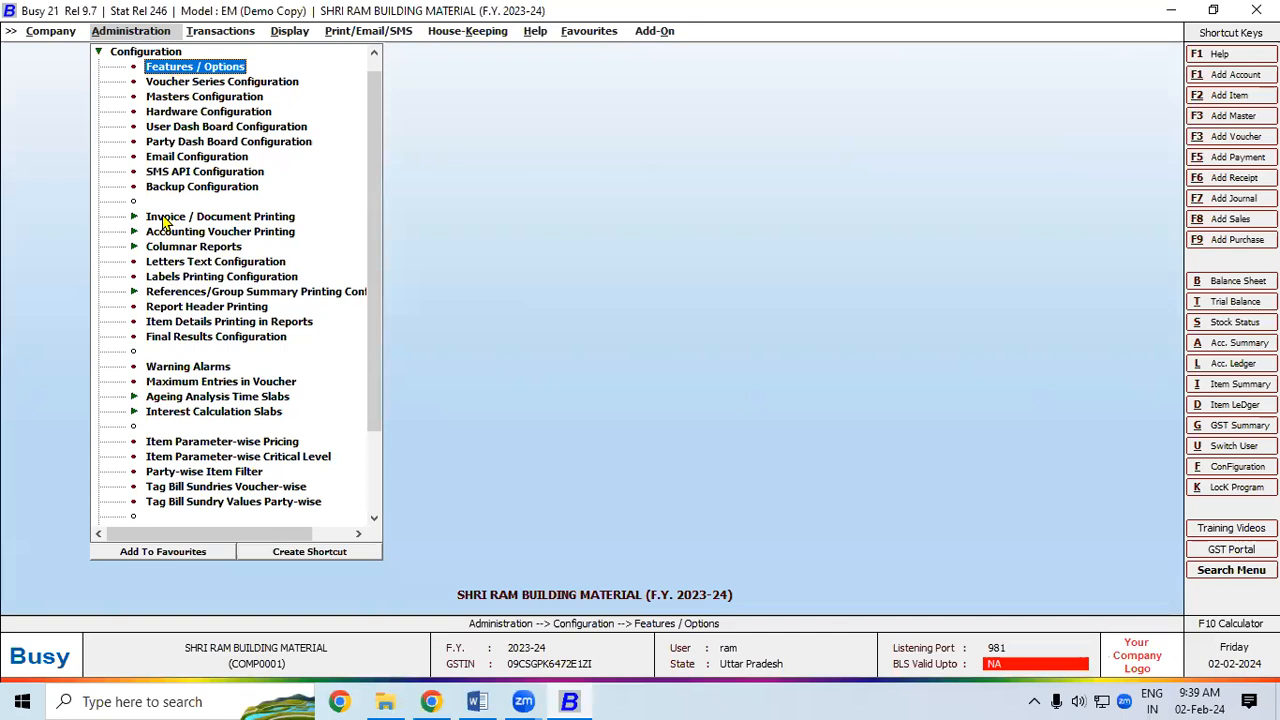
{"action": "key", "text": "Return"}
{"action": "left_click", "coordinate": [178, 284]}
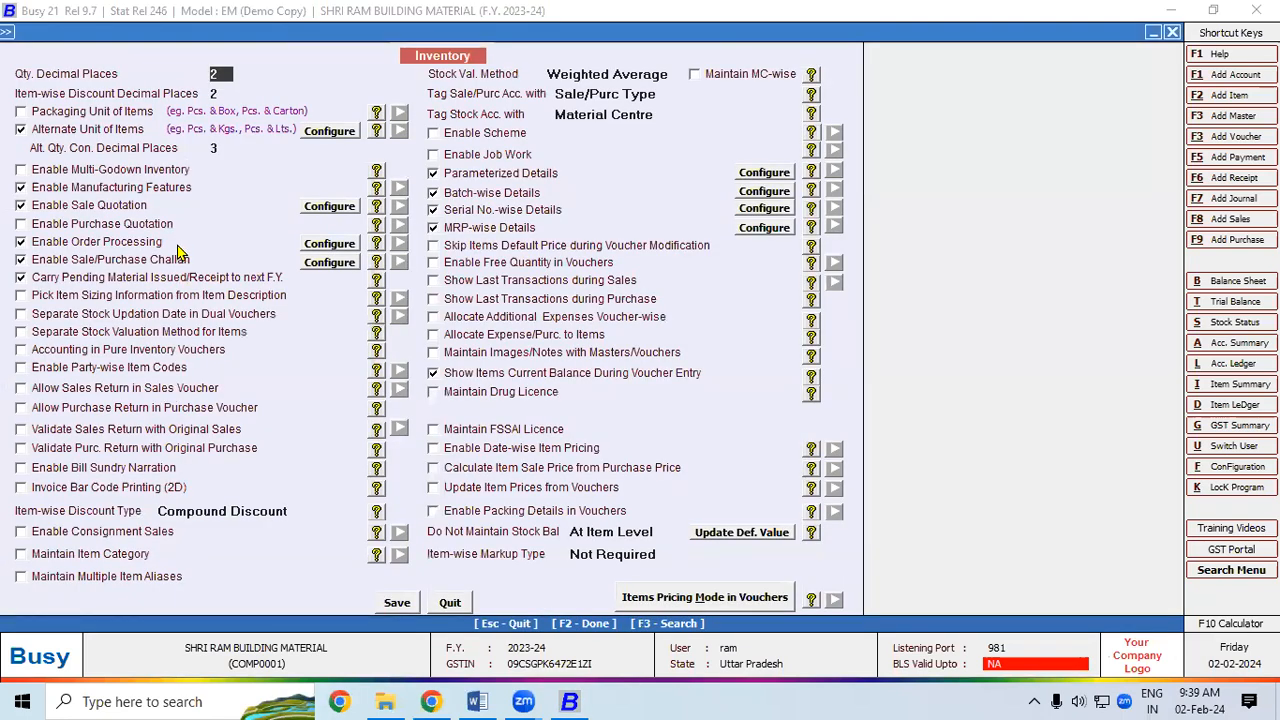
Leave the Inventory features without changes and start a new sales quotation voucher
{"action": "key", "text": "Escape"}
{"action": "key", "text": "Escape"}
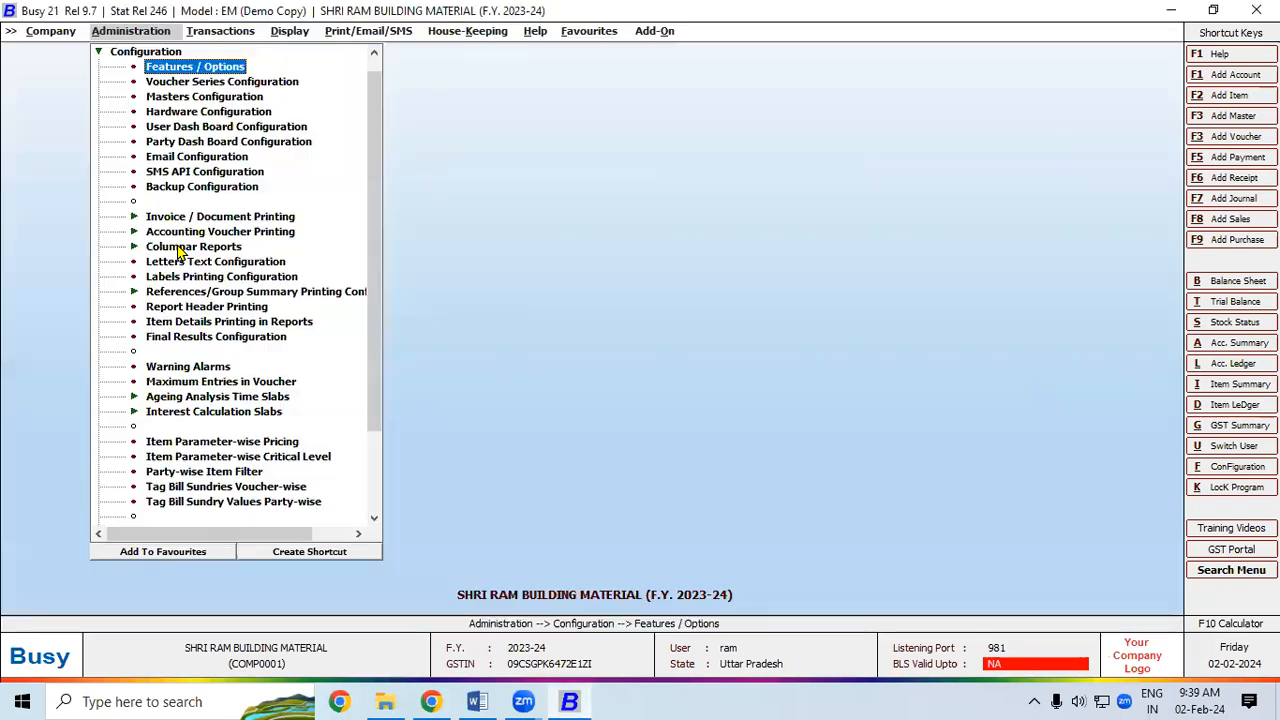
{"action": "left_click", "coordinate": [224, 32]}
{"action": "left_click", "coordinate": [228, 55]}
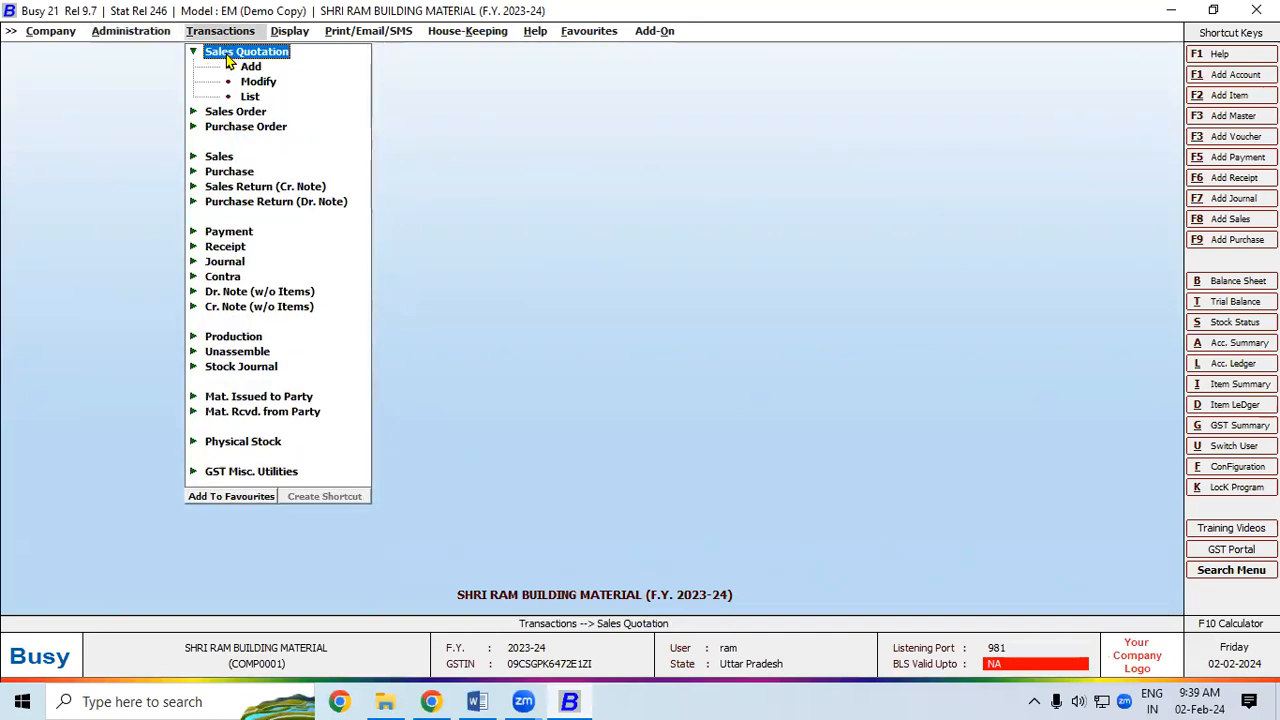
{"action": "left_click", "coordinate": [251, 67]}
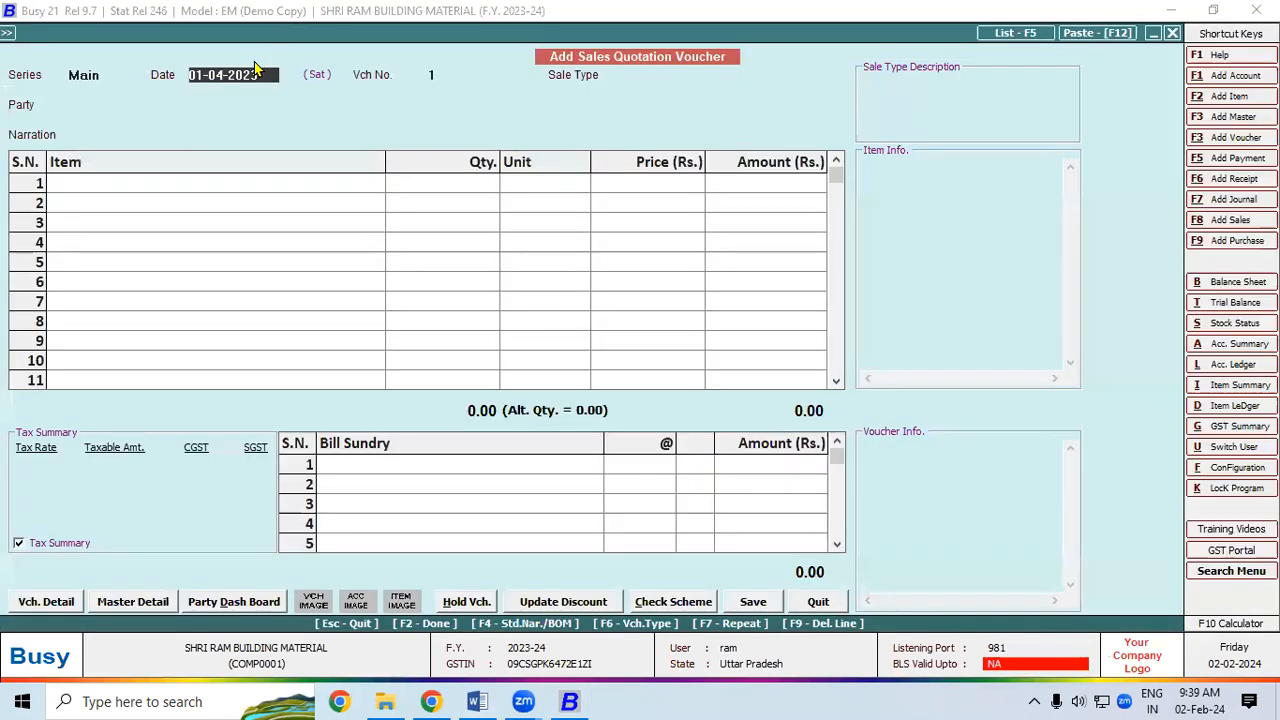
Keep the quotation date 01-04-2023 and set the sale type to Local-TaxIncl
{"action": "key", "text": "Return"}
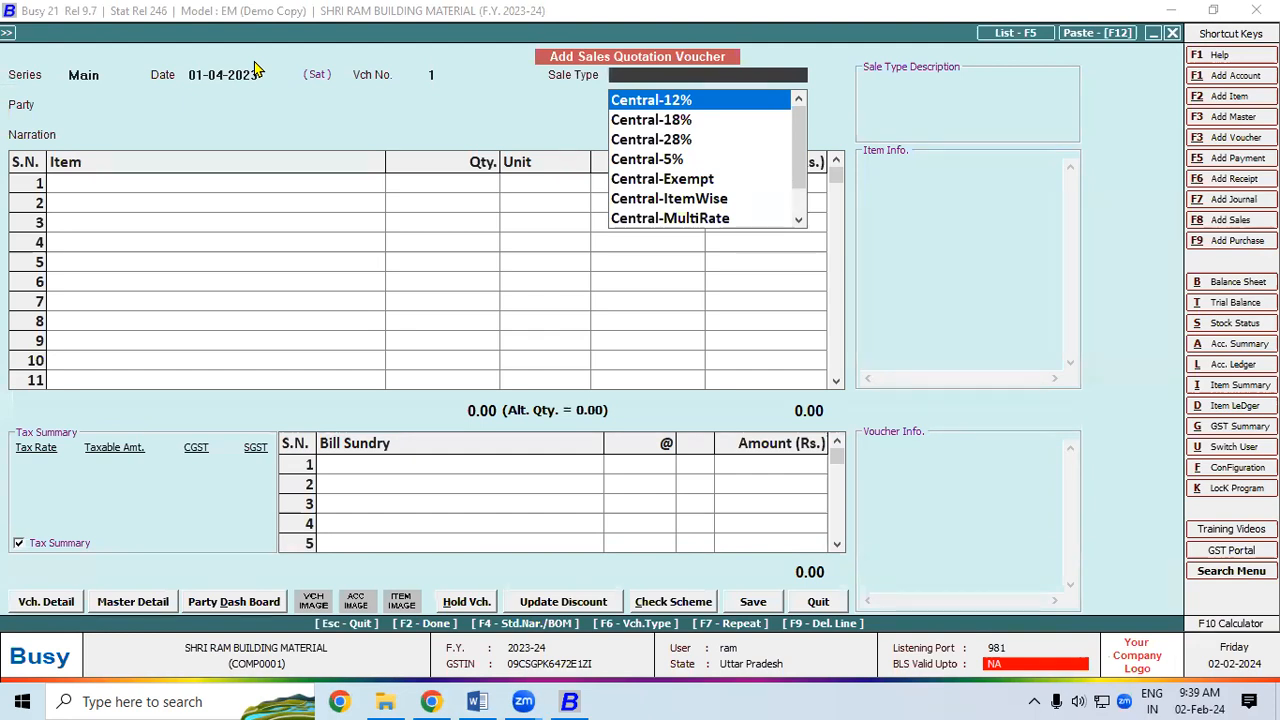
{"action": "type", "text": "tax"}
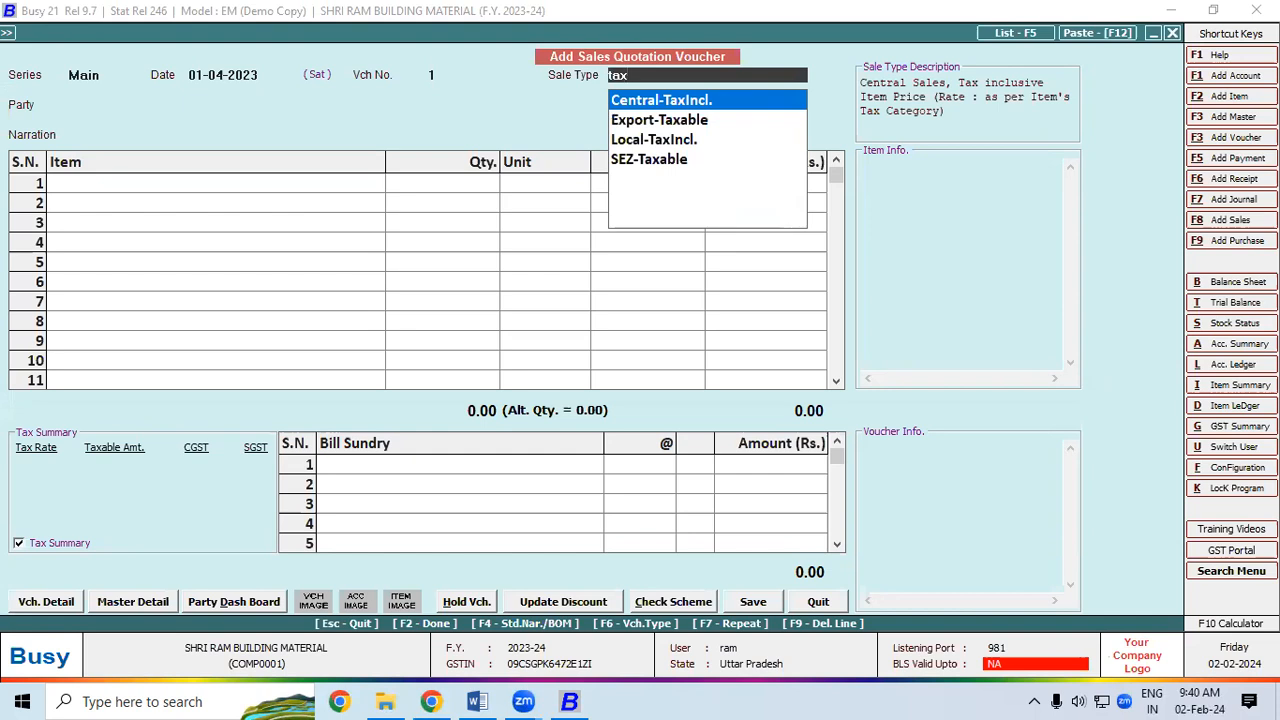
{"action": "key", "text": "Down"}
{"action": "key", "text": "Down"}
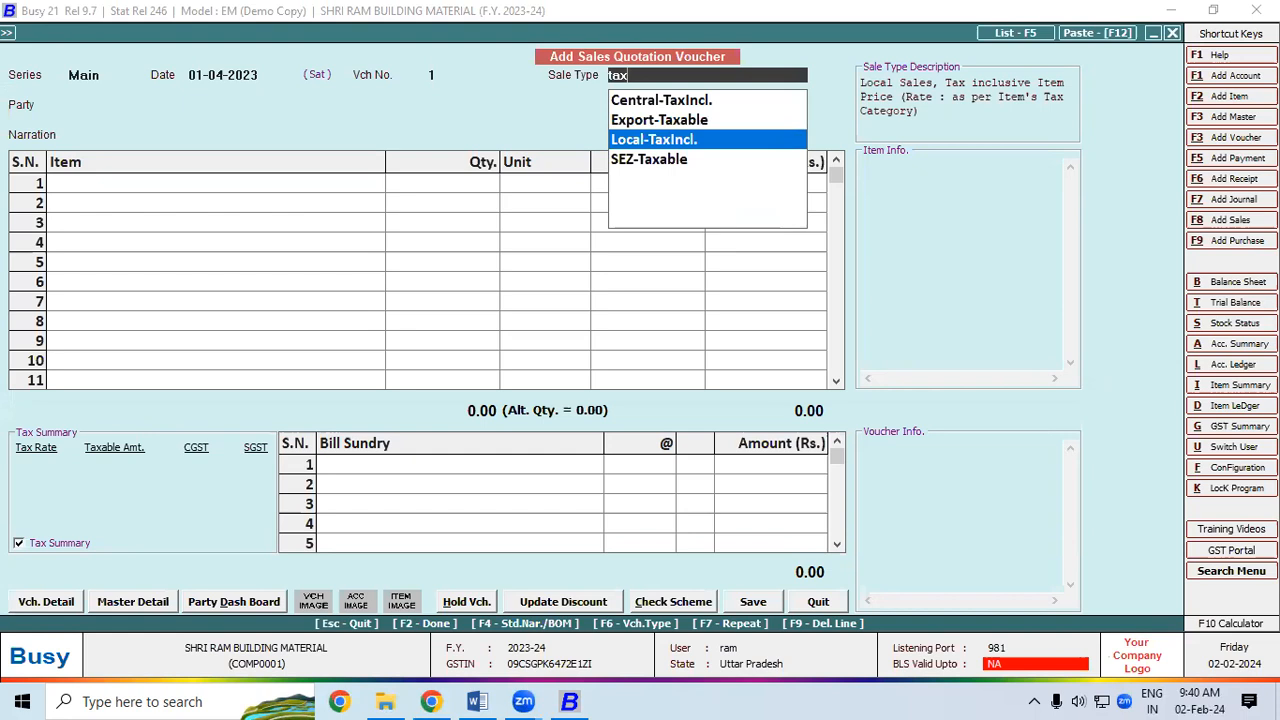
{"action": "key", "text": "Return"}
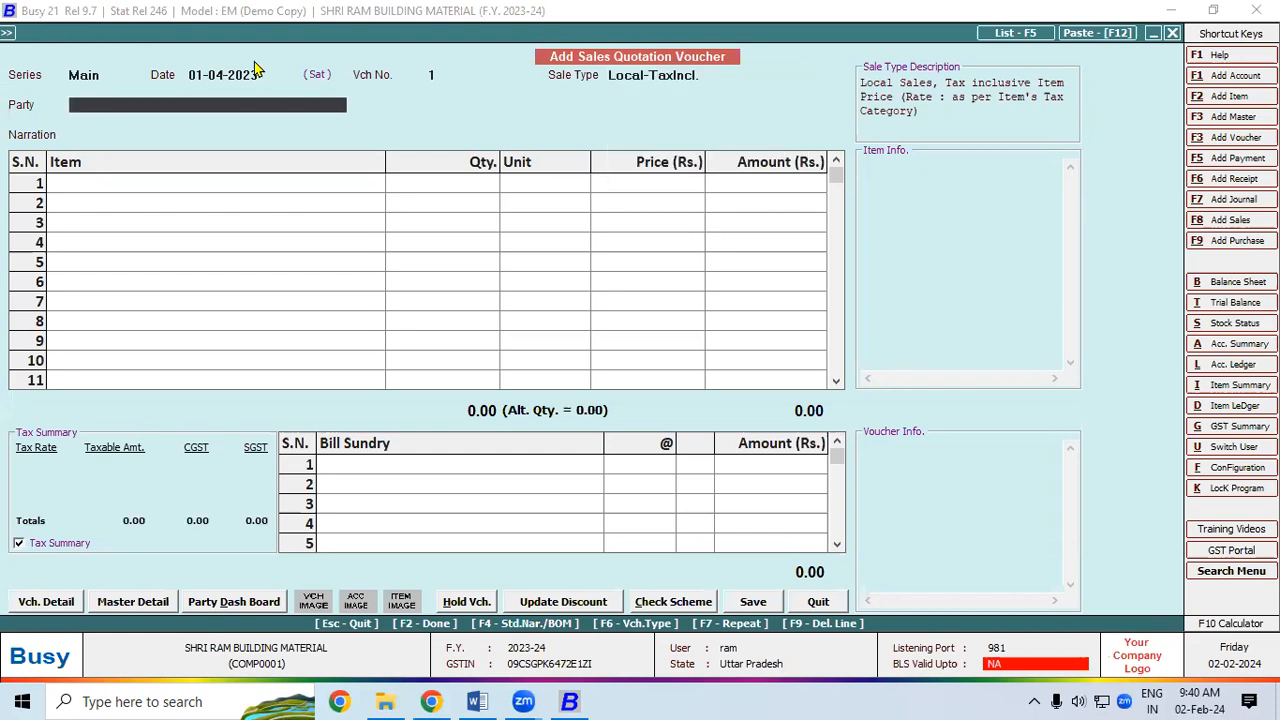
Start a new account master from the quotation's party field and name it Aman Computers
{"action": "key", "text": "space"}
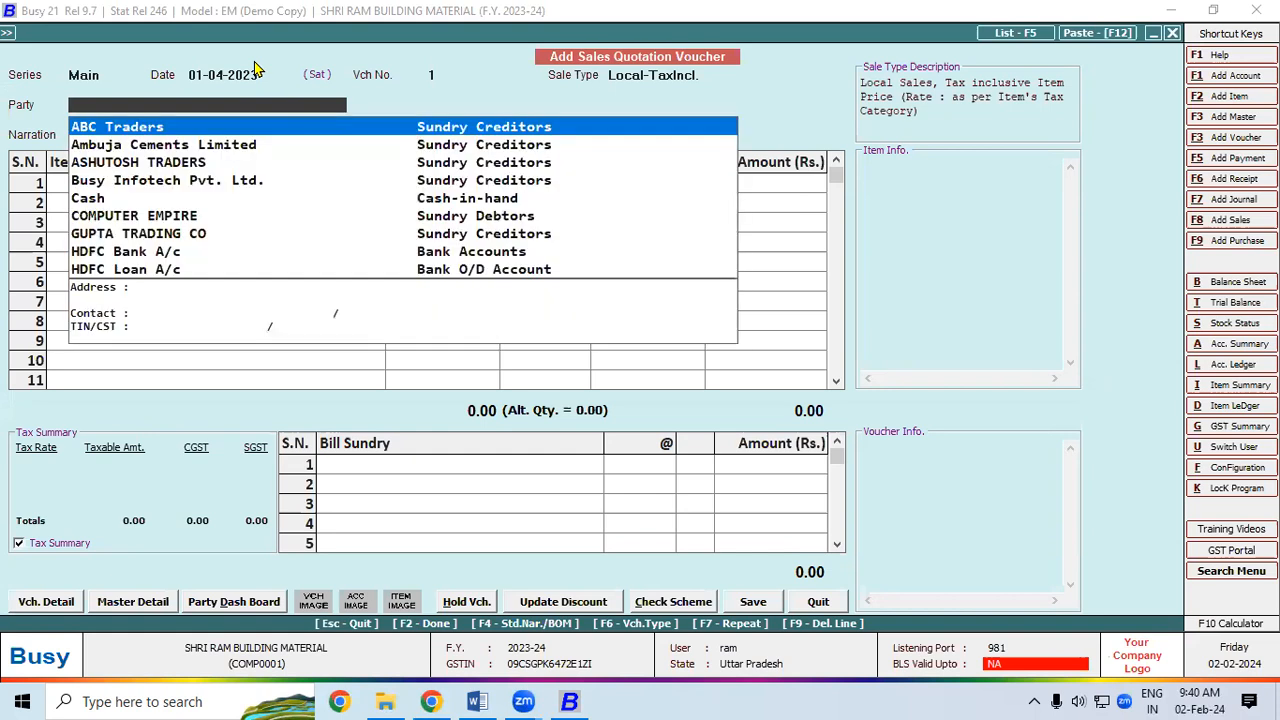
{"action": "type", "text": "a"}
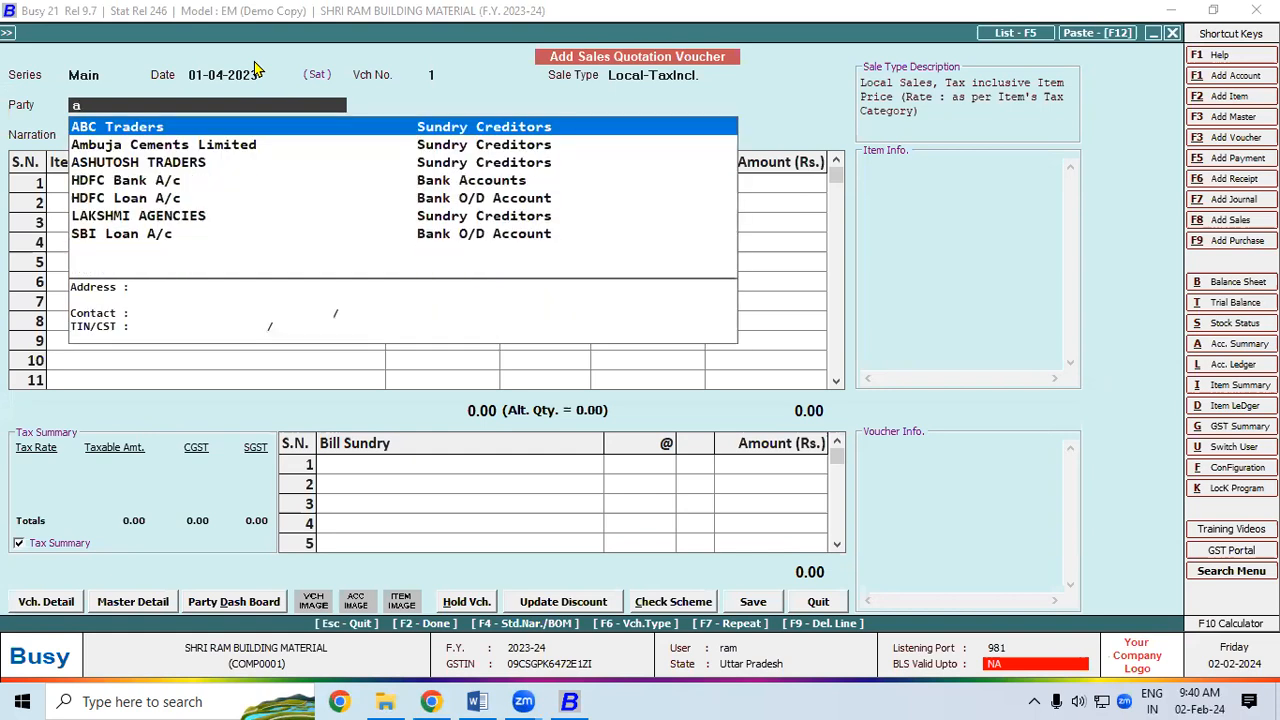
{"action": "key", "text": "BackSpace"}
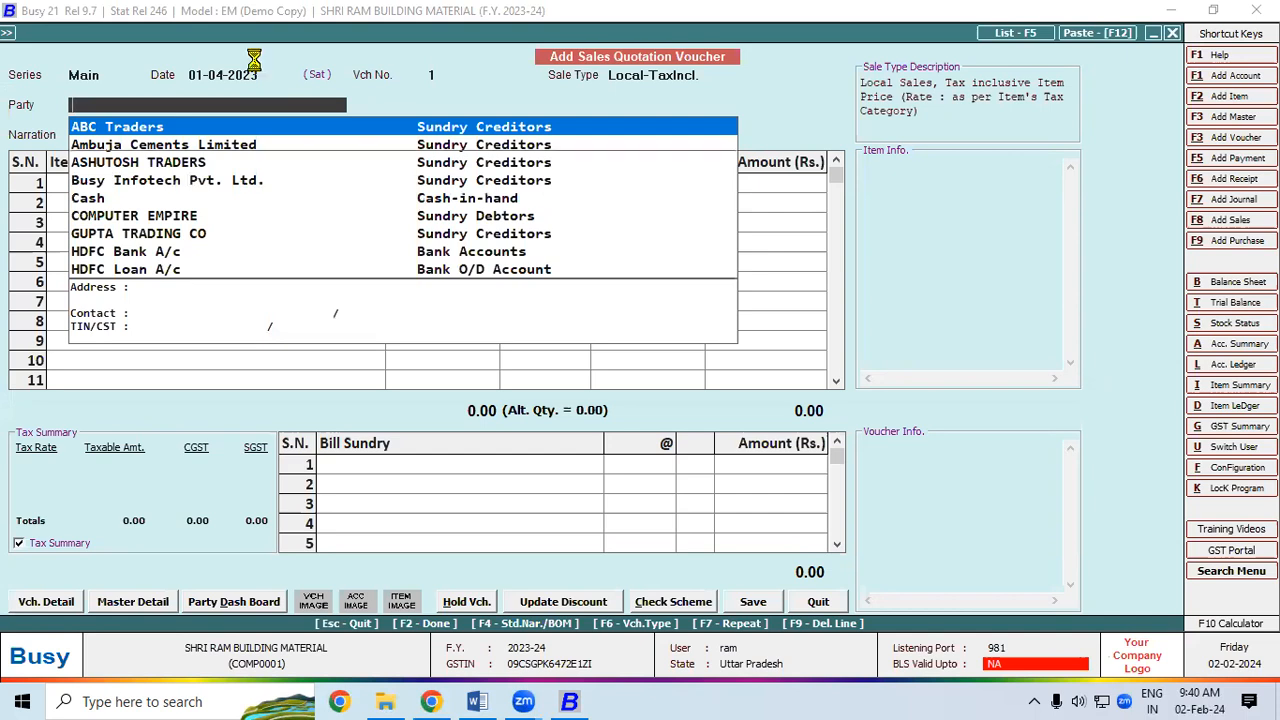
{"action": "key", "text": "F3"}
{"action": "type", "text": "Amn"}
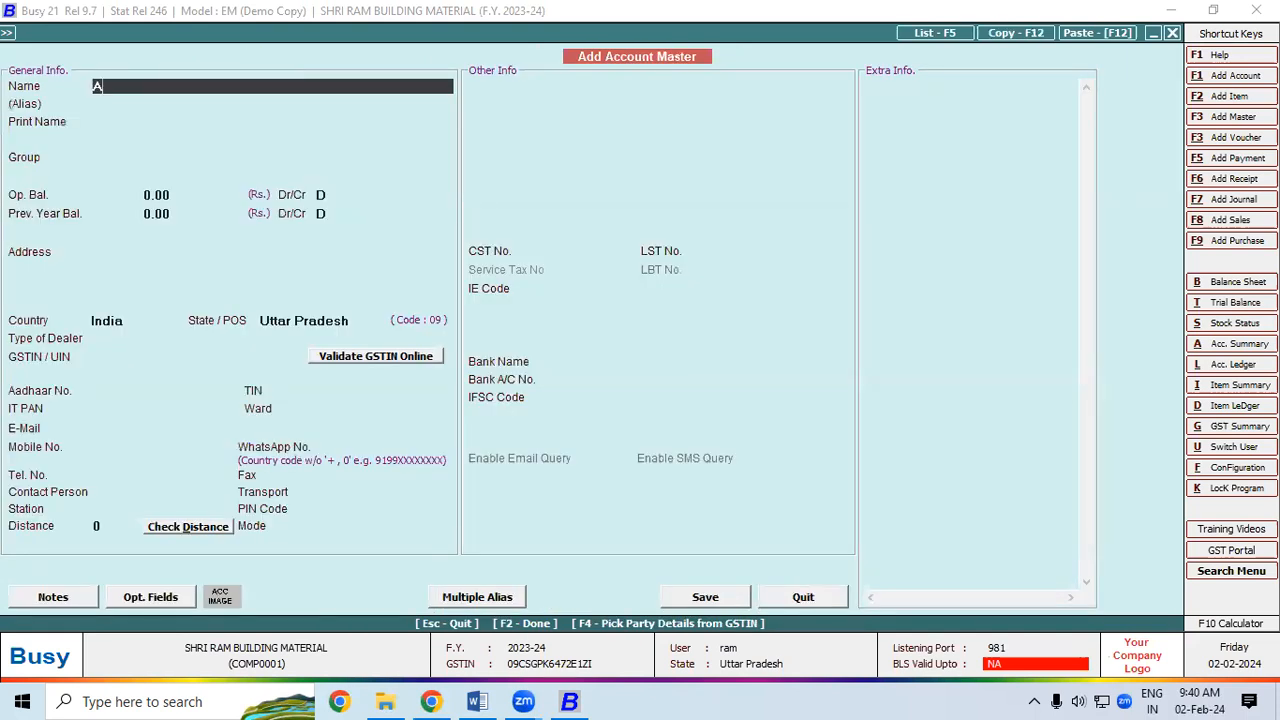
{"action": "key", "text": "BackSpace"}
{"action": "type", "text": "an Computers"}
{"action": "key", "text": "Return"}
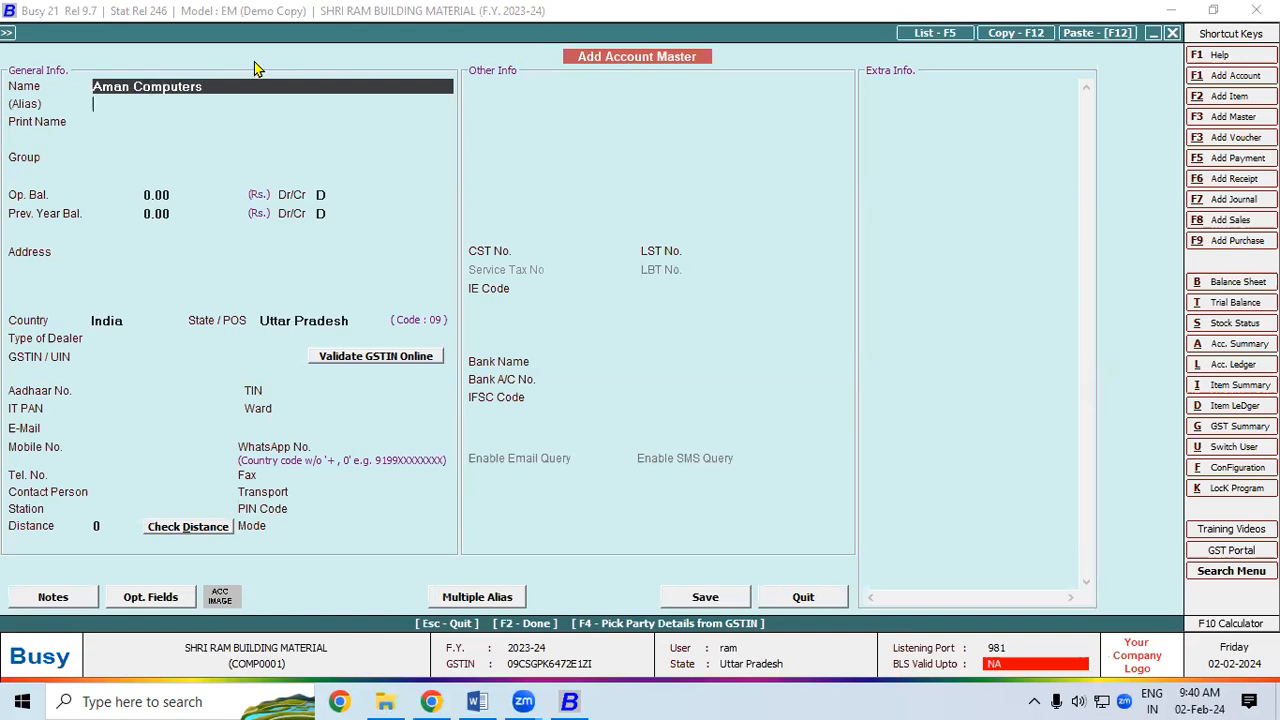
Place the account in the Sundry Debtors group, accepting the default TDS/TCS information and opening balances
{"action": "key", "text": "Return"}
{"action": "key", "text": "Return"}
{"action": "type", "text": "sun"}
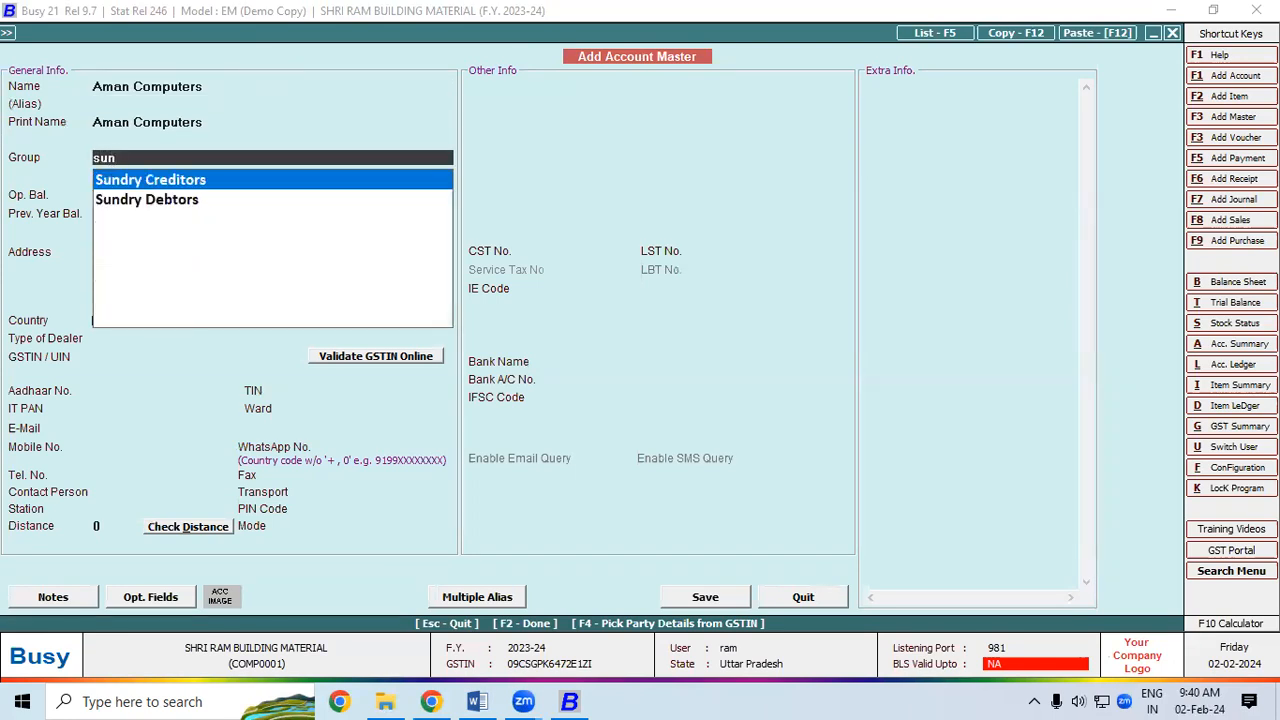
{"action": "key", "text": "Down"}
{"action": "key", "text": "Return"}
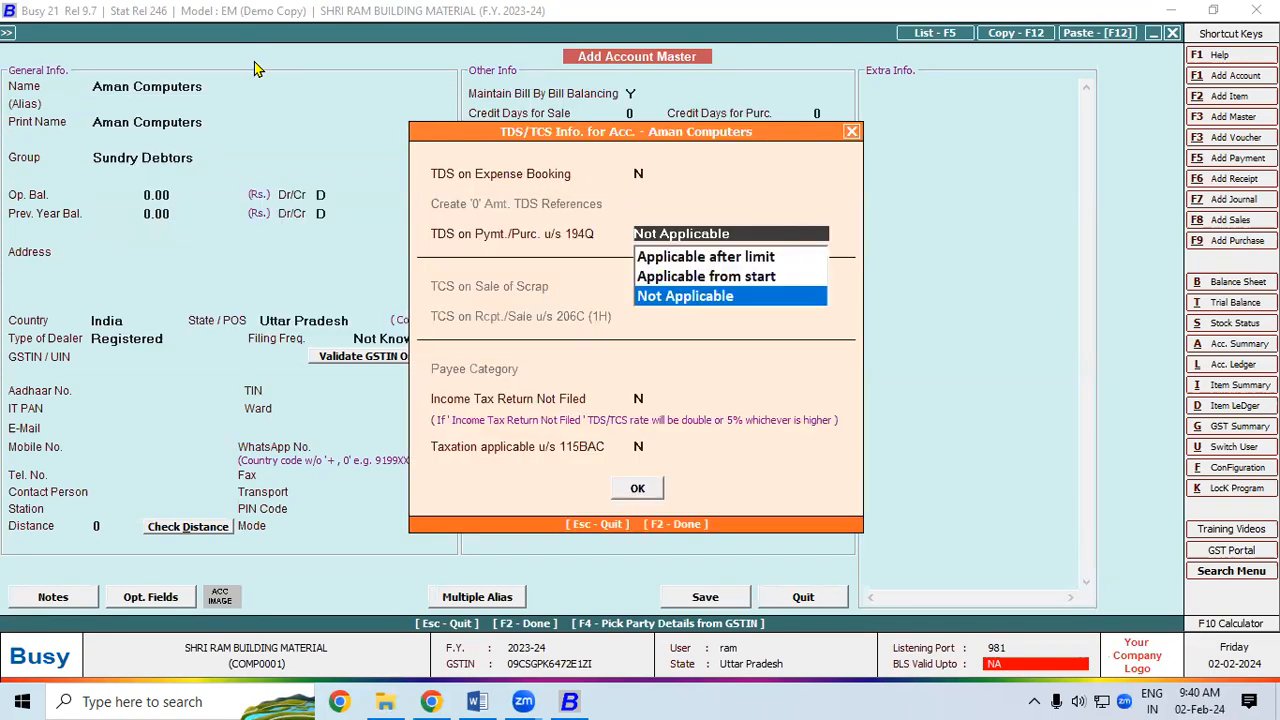
{"action": "key", "text": "Return"}
{"action": "key", "text": "Return"}
{"action": "key", "text": "Return"}
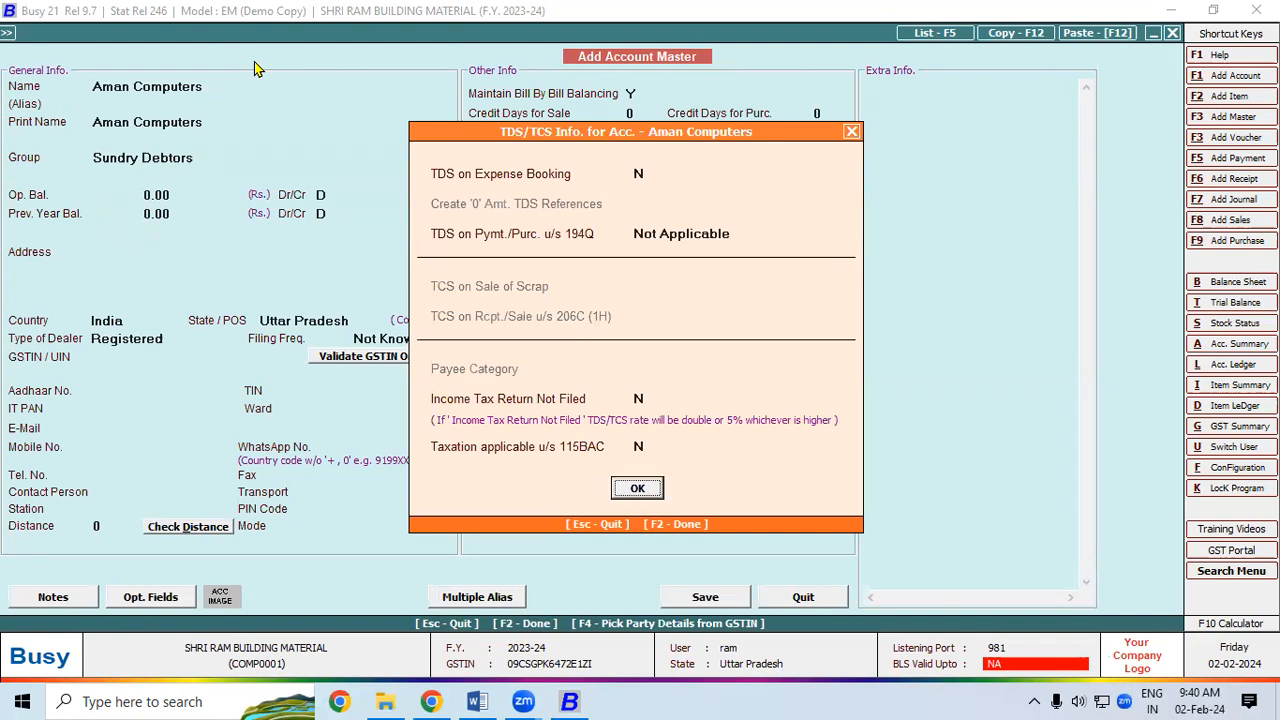
{"action": "key", "text": "Return"}
{"action": "key", "text": "Return"}
{"action": "key", "text": "Return"}
{"action": "key", "text": "Return"}
{"action": "key", "text": "Return"}
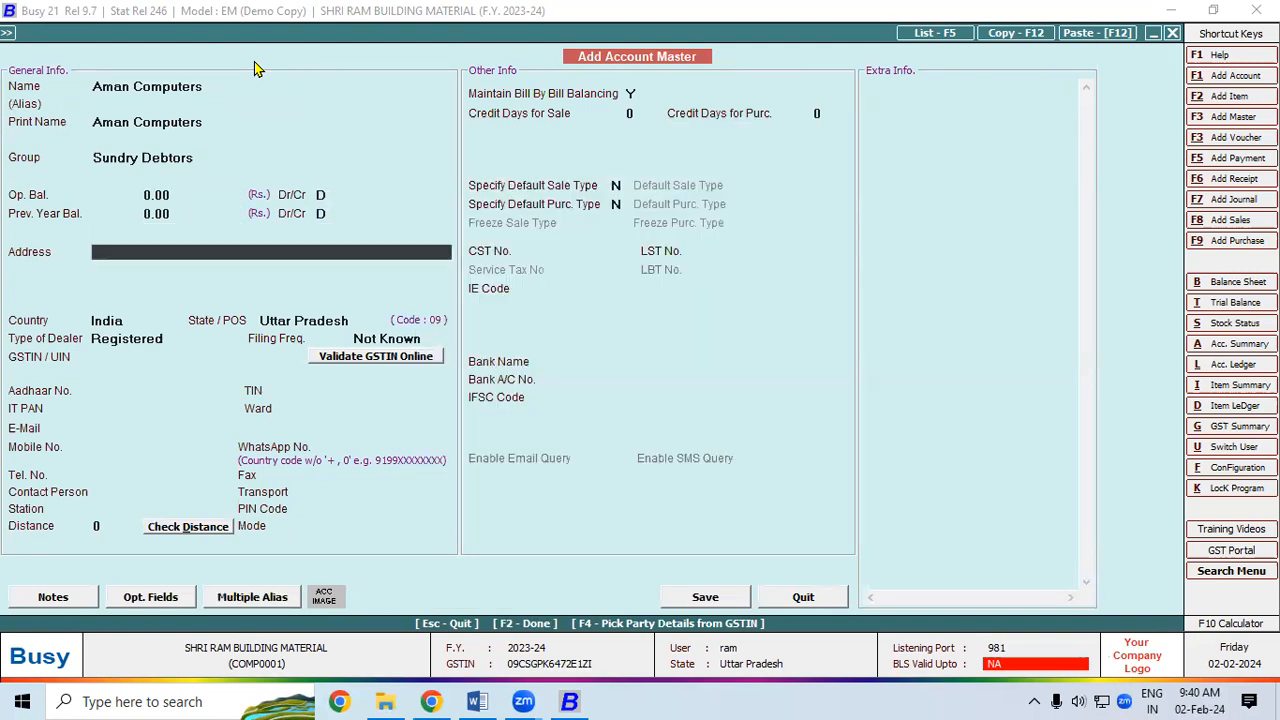
Enter the party's postal address on two lines of the account master
{"action": "type", "text": "Omkarwatika Coloney"}
{"action": "key", "text": "Return"}
{"action": "type", "text": "Padrauna Kushinagar"}
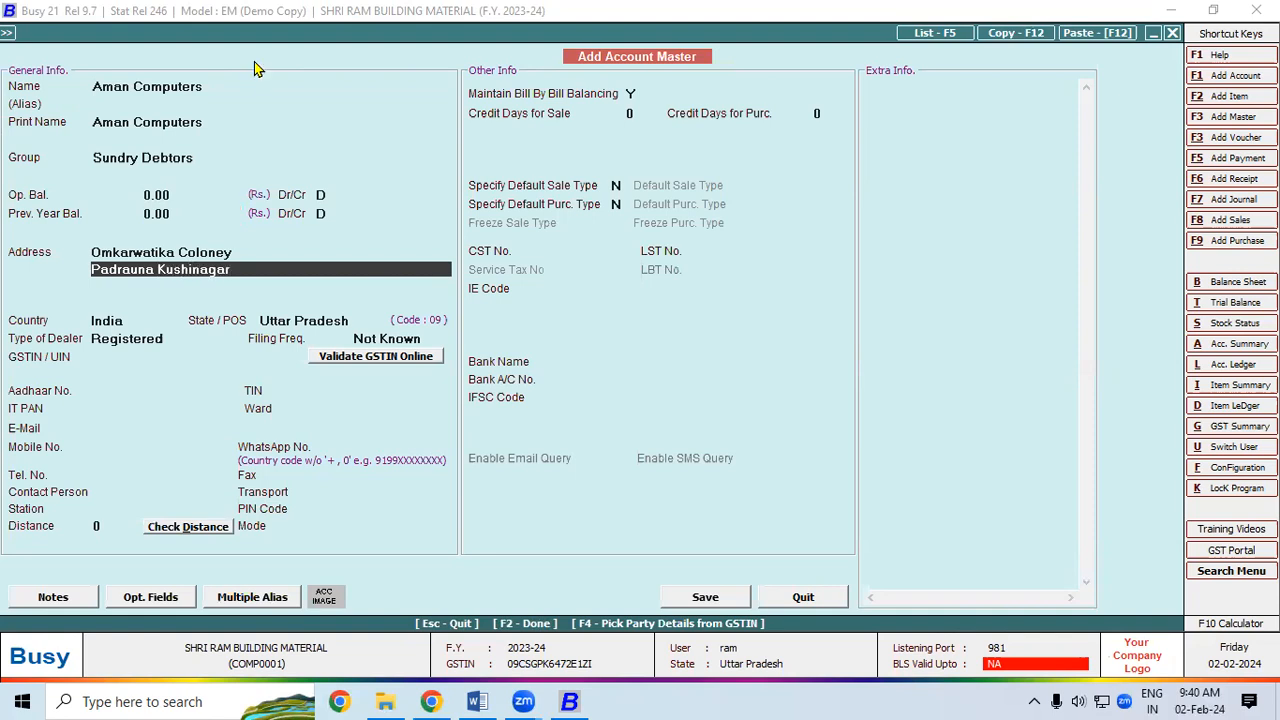
Set the party's type of dealer to Un-Registered and save the account into the quotation
{"action": "key", "text": "Return"}
{"action": "key", "text": "Return"}
{"action": "key", "text": "Return"}
{"action": "key", "text": "Return"}
{"action": "key", "text": "Down"}
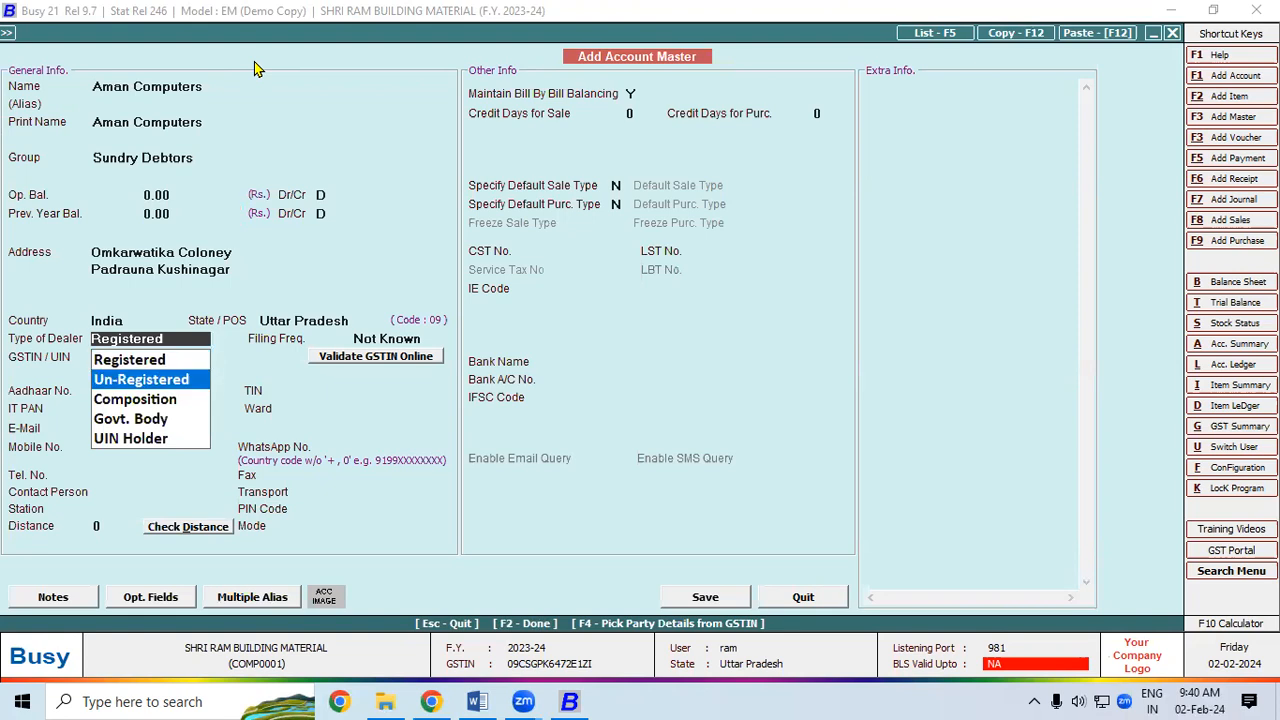
{"action": "key", "text": "Return"}
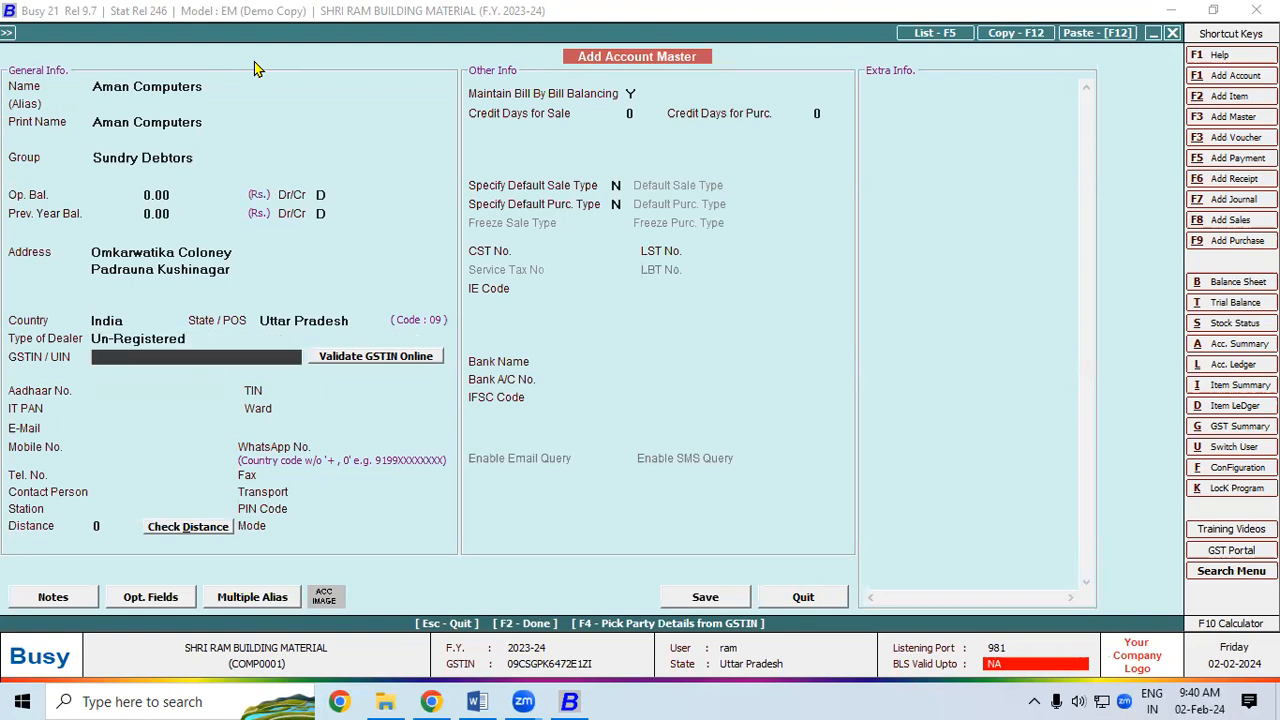
{"action": "key", "text": "F2"}
{"action": "key", "text": "Return"}
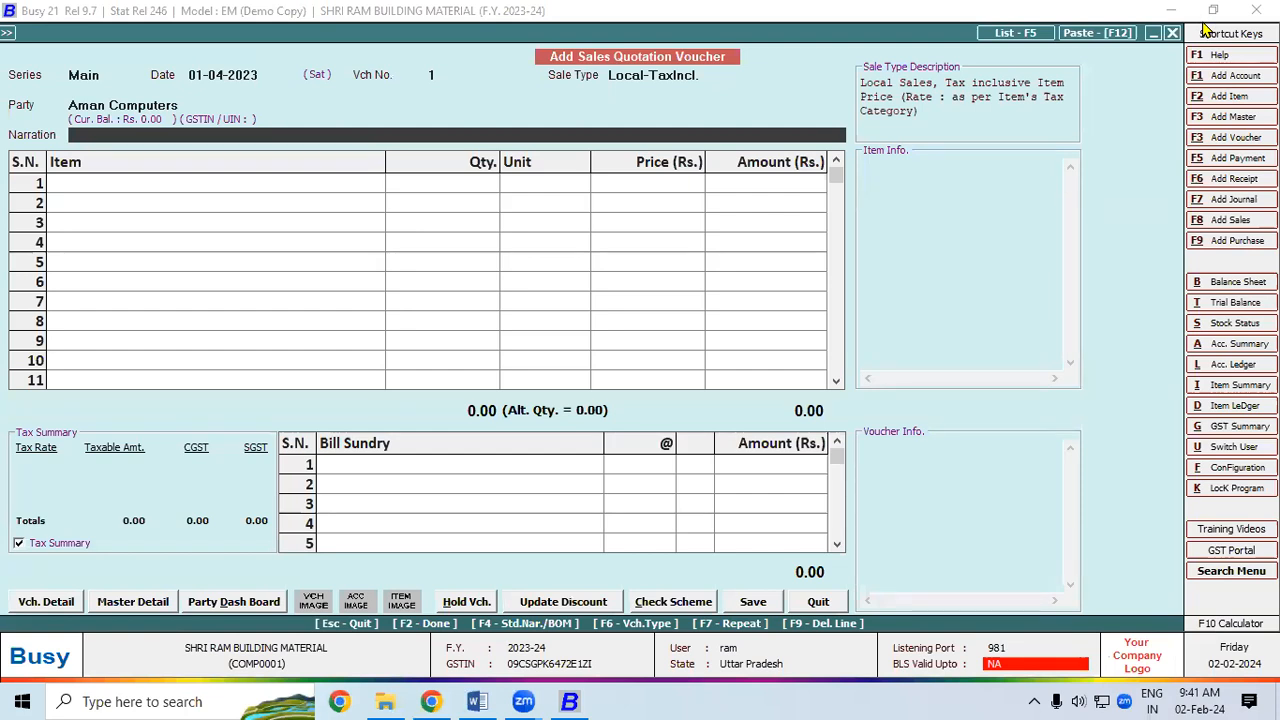
Add Aspire CPU I3/4GB/240GB as the first quotation item, leaving its description lines blank
{"action": "left_click", "coordinate": [229, 188]}
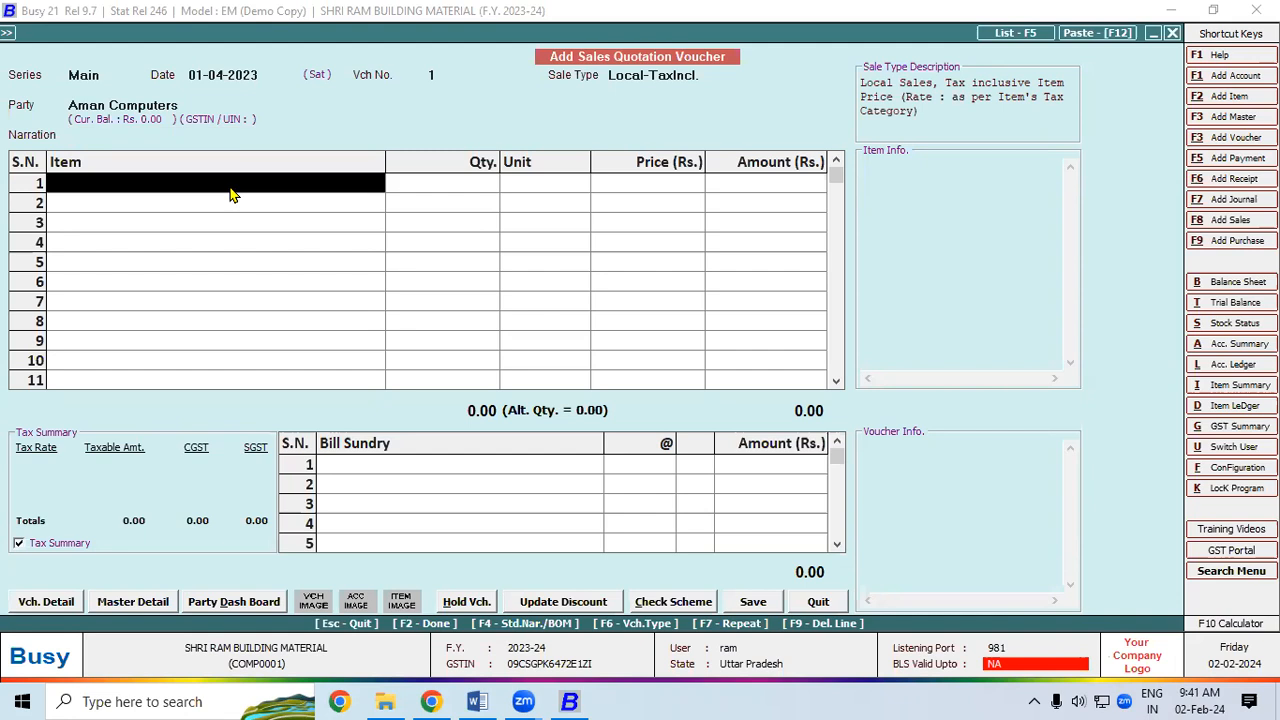
{"action": "type", "text": "a"}
{"action": "key", "text": "Down"}
{"action": "key", "text": "Down"}
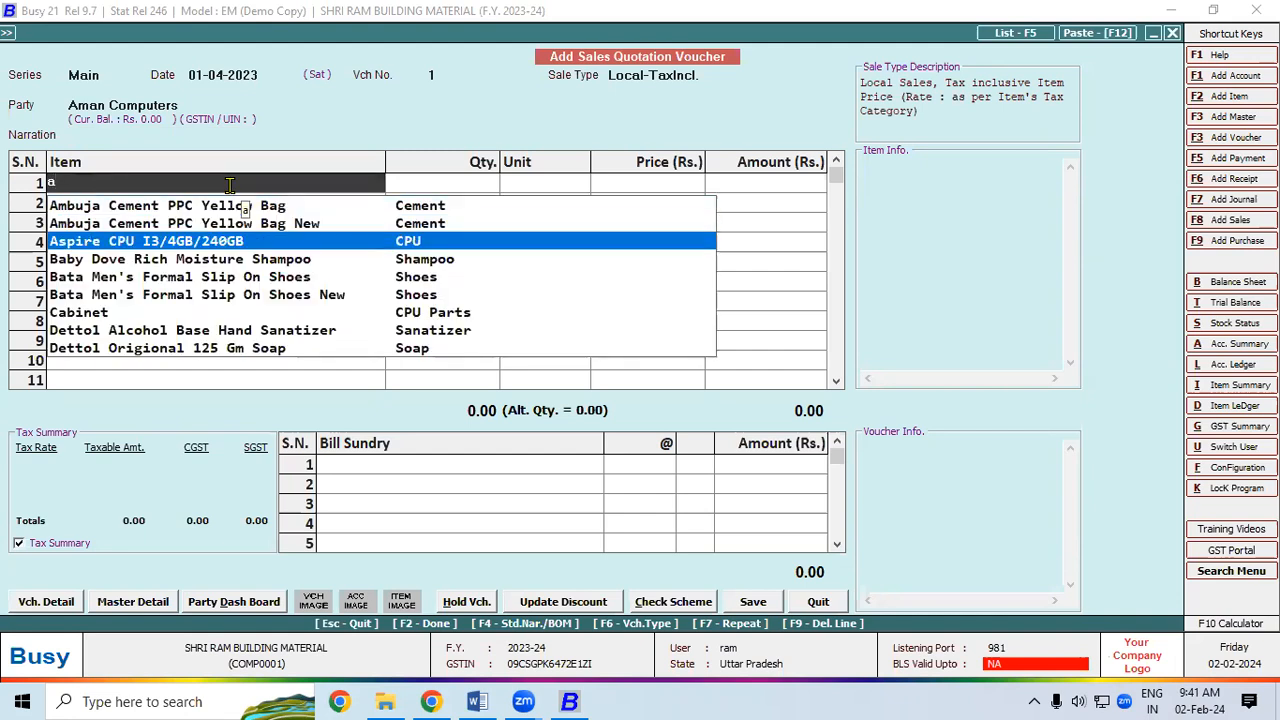
{"action": "key", "text": "Return"}
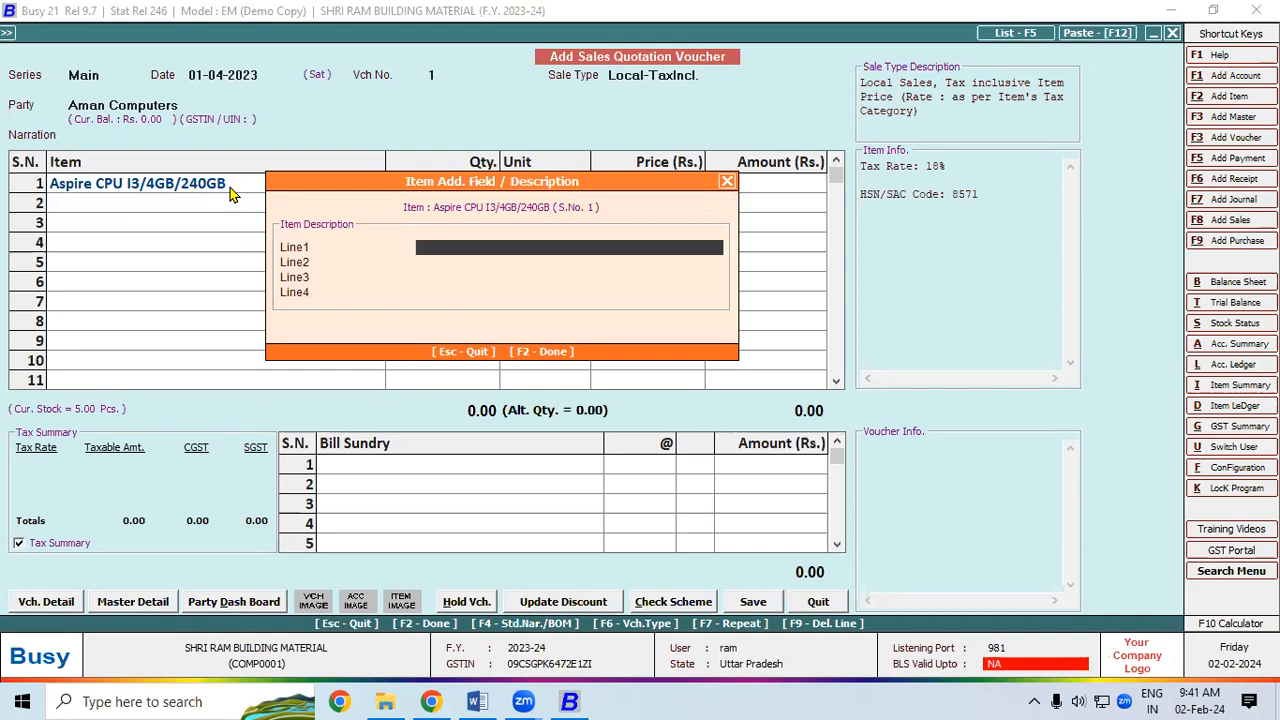
{"action": "key", "text": "Return"}
{"action": "key", "text": "Return"}
{"action": "key", "text": "Return"}
{"action": "key", "text": "Return"}
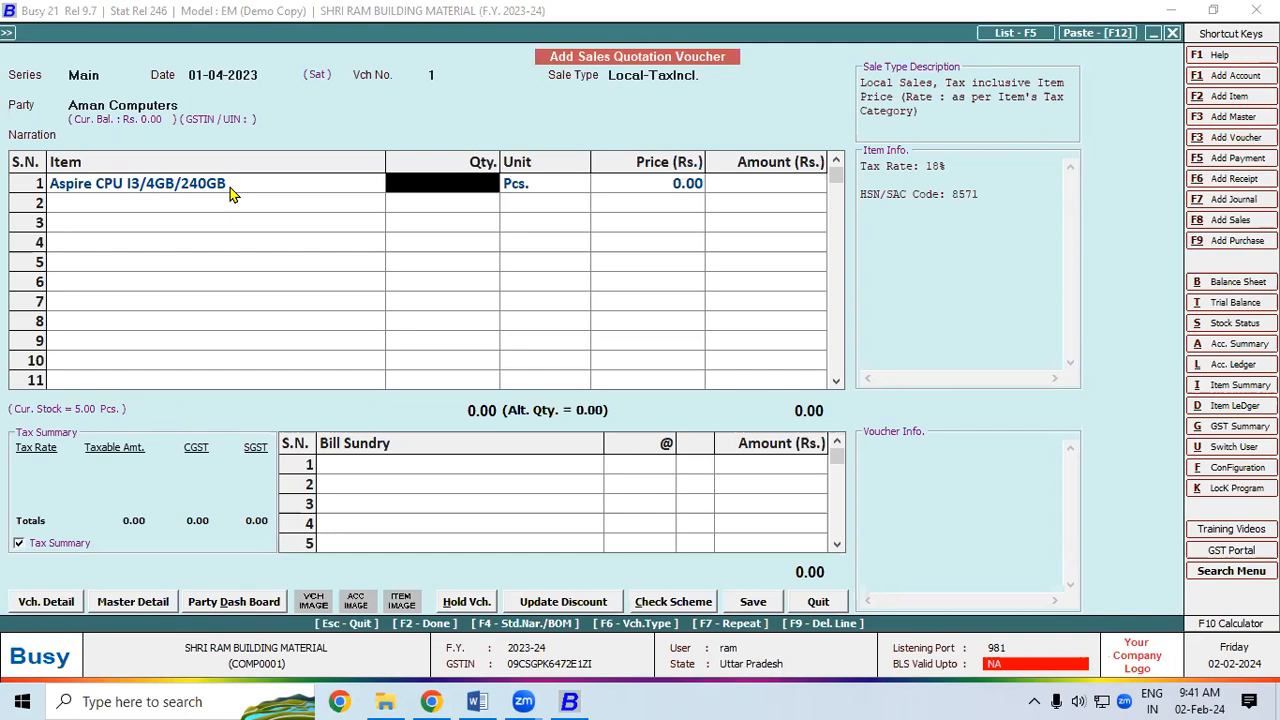
Check exercise 1 in the Word notes, return to Busy and set the item's quantity to 1
{"action": "key", "text": "alt+Tab"}
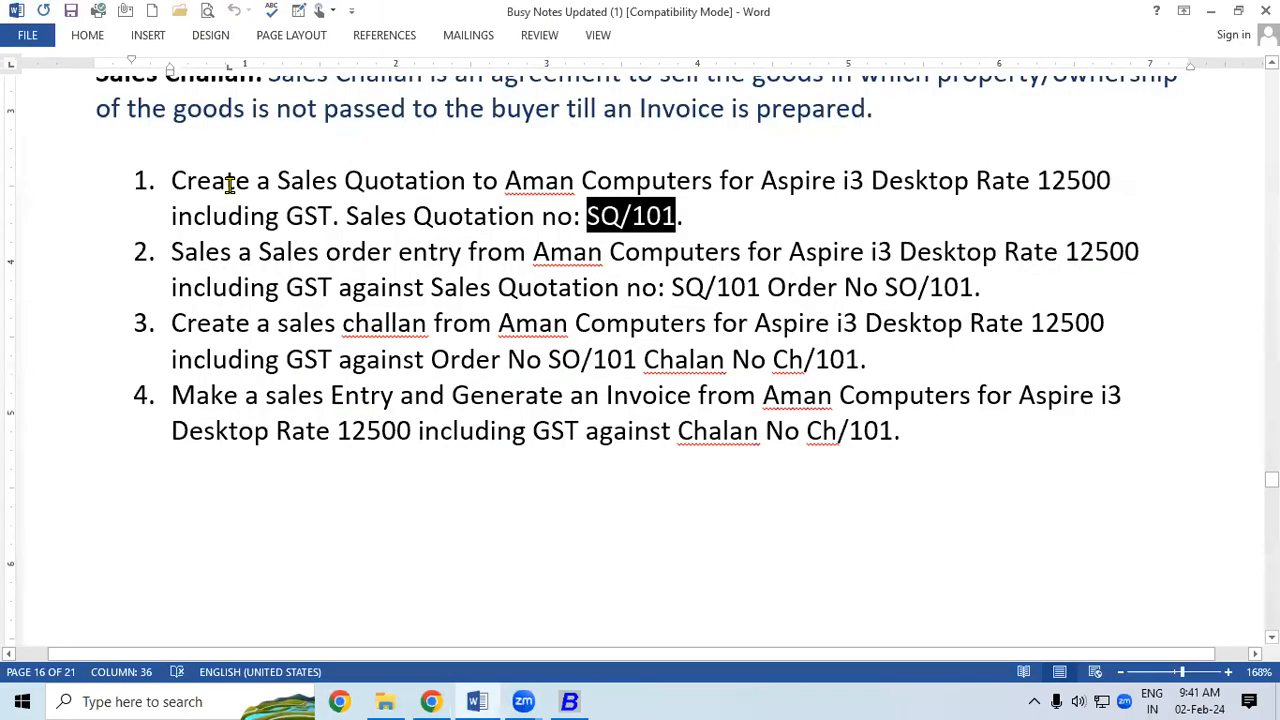
{"action": "key", "text": "alt+Tab"}
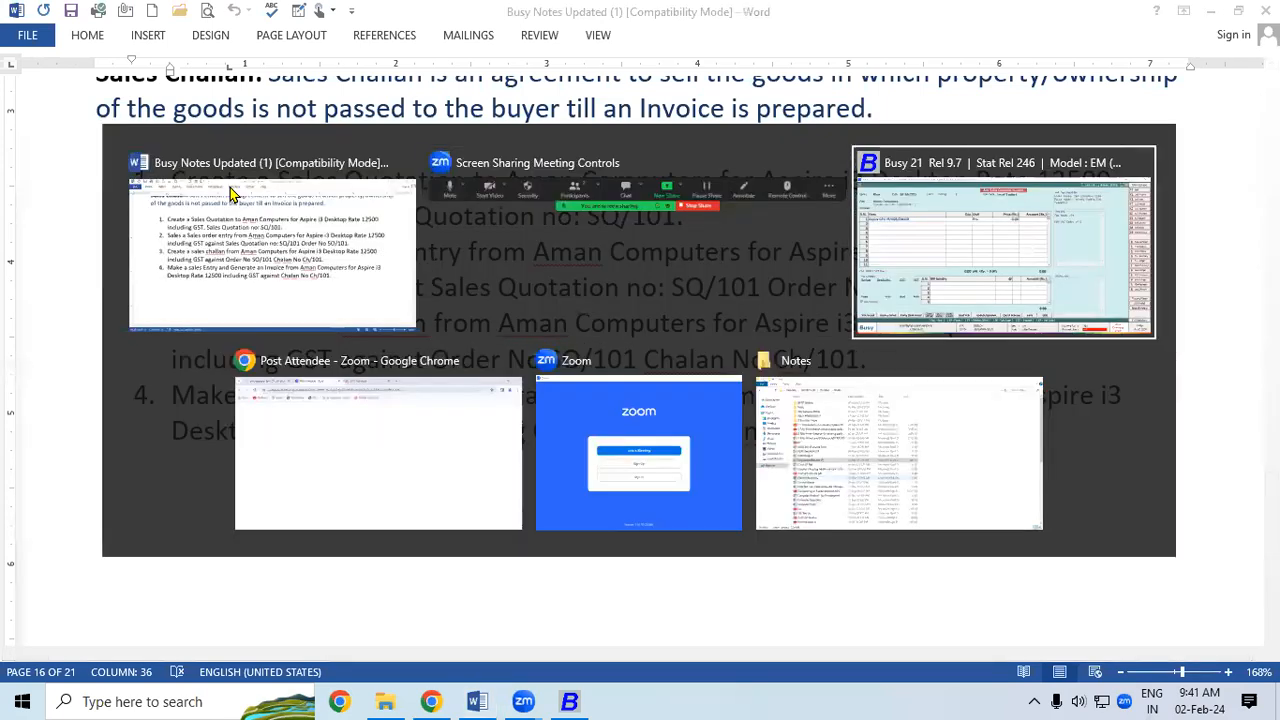
{"action": "type", "text": "1"}
{"action": "key", "text": "Return"}
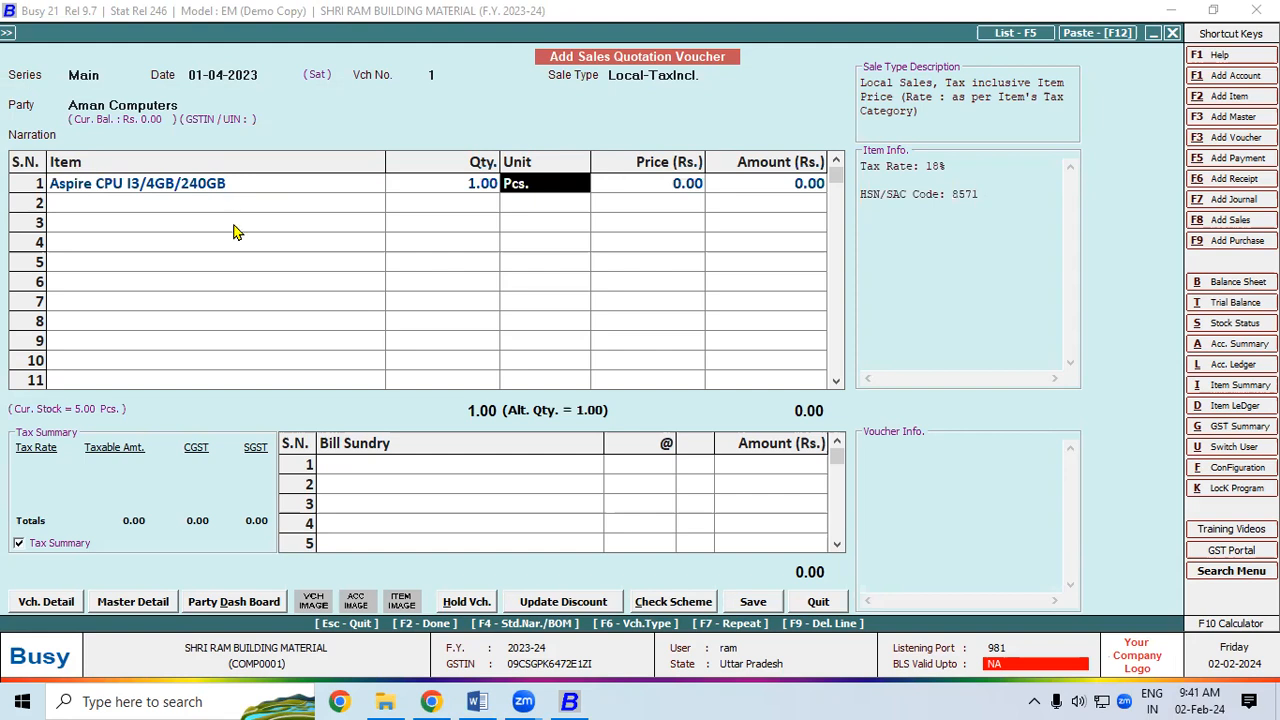
Switch to the Busy notes in Word and replace "Desktop" with "CPU" in exercise 1
{"action": "left_click", "coordinate": [478, 701]}
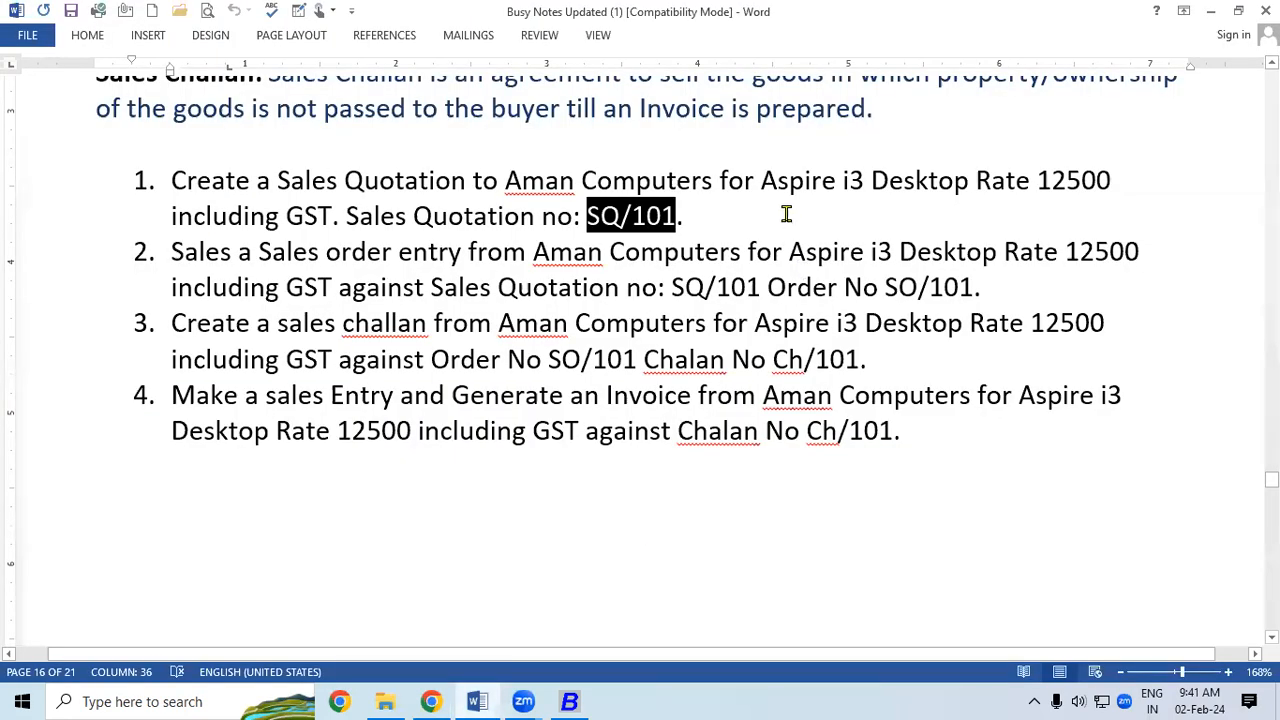
{"action": "left_click_drag", "start_coordinate": [872, 180], "coordinate": [970, 181]}
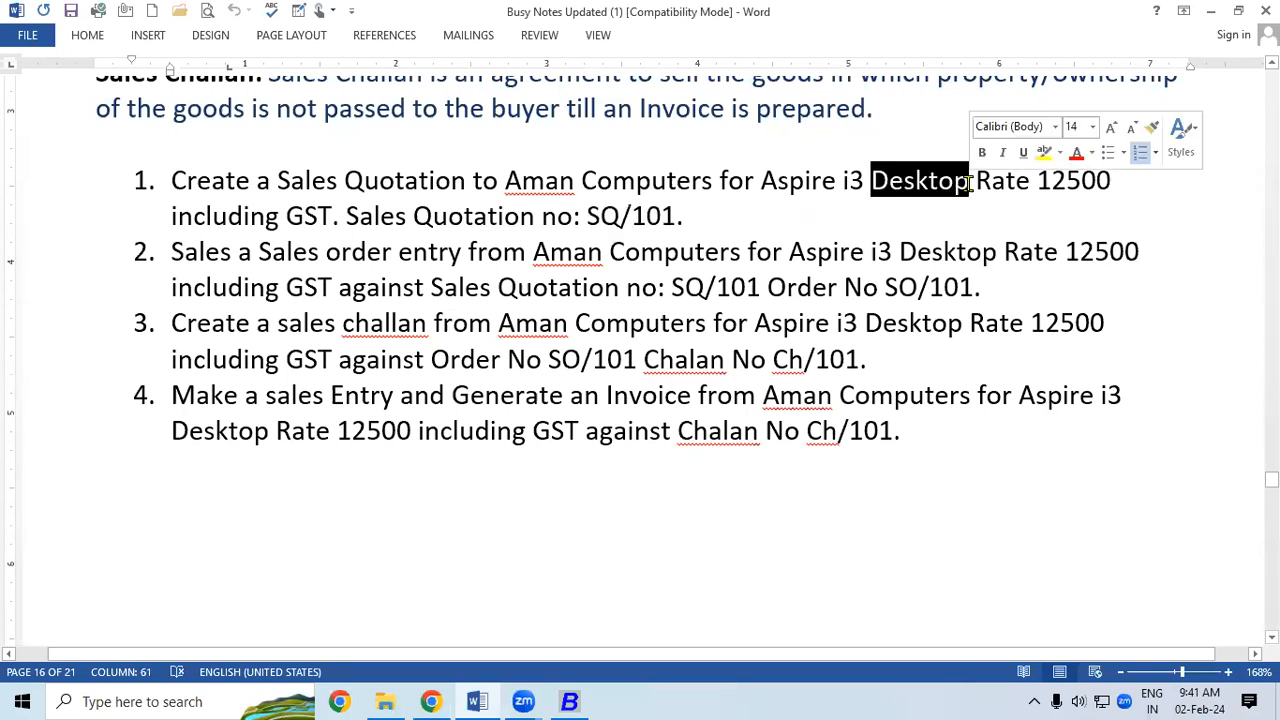
{"action": "type", "text": "CPU"}
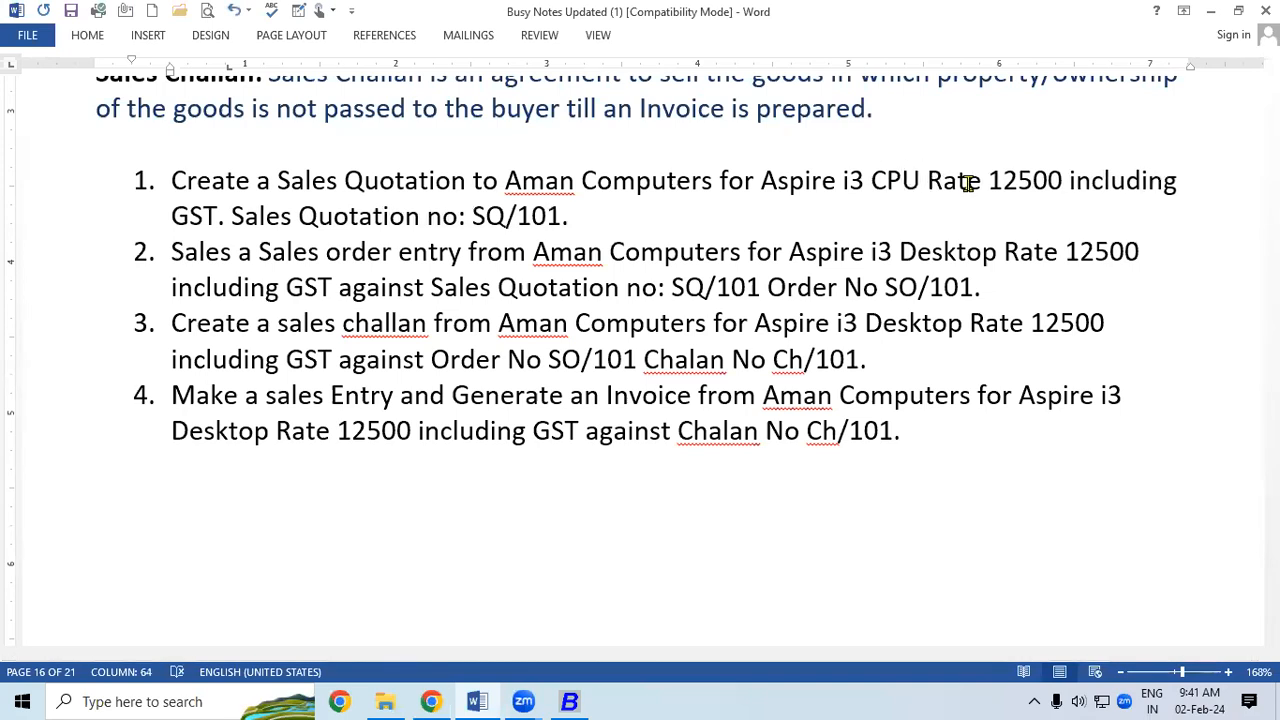
Switch back to Busy, set the Aspire CPU's price to 12500 and accept the 9% CGST and 9% SGST rates
{"action": "left_click", "coordinate": [582, 700]}
{"action": "key", "text": "Return"}
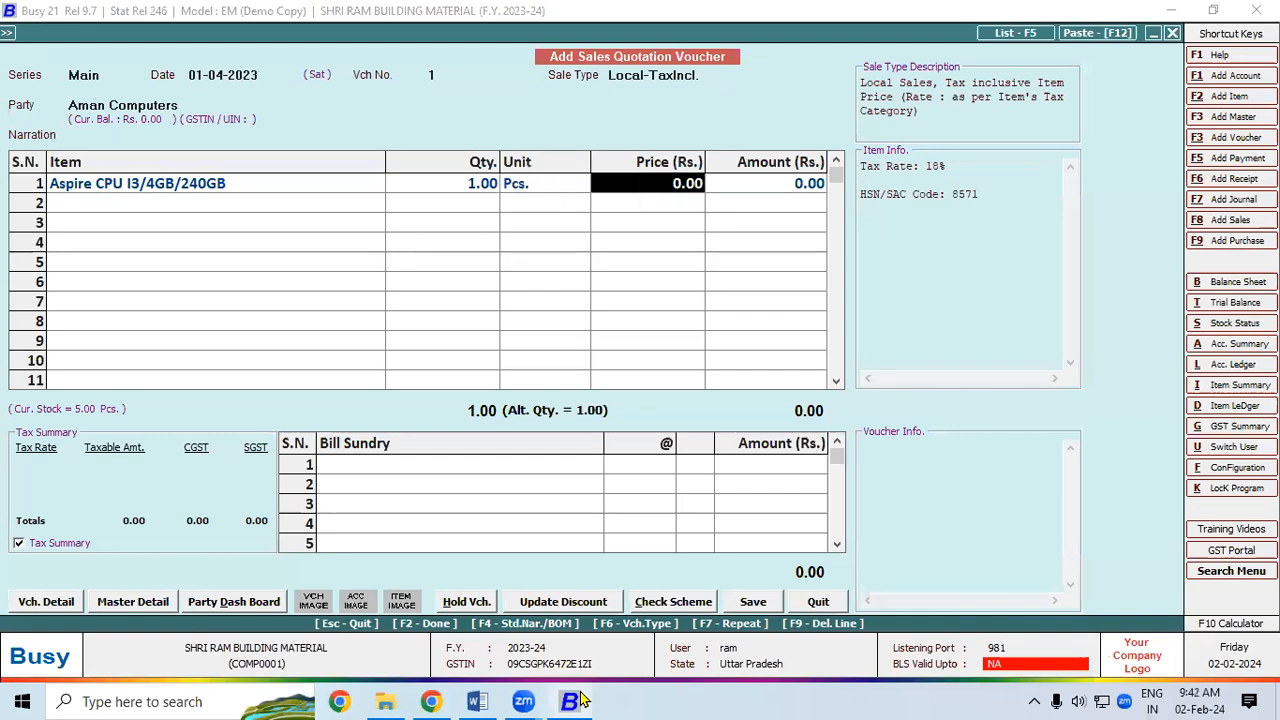
{"action": "key", "text": "alt+Tab"}
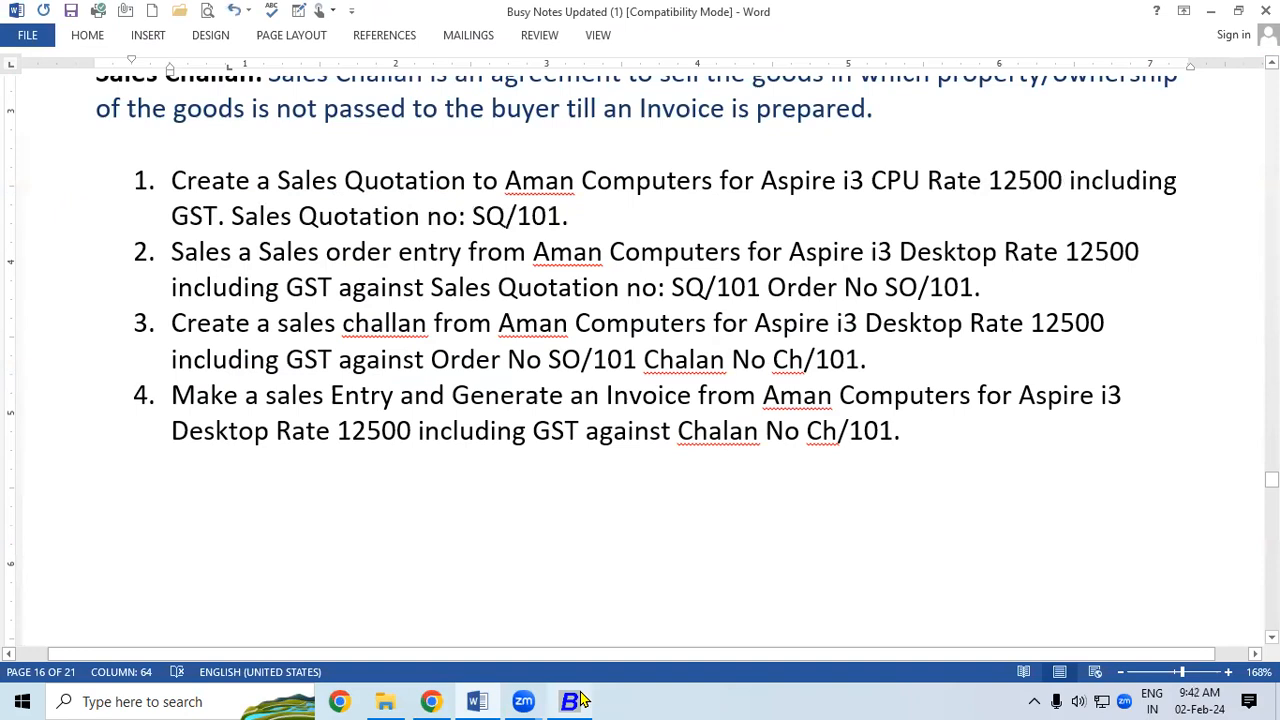
{"action": "left_click", "coordinate": [569, 701]}
{"action": "type", "text": "1250"}
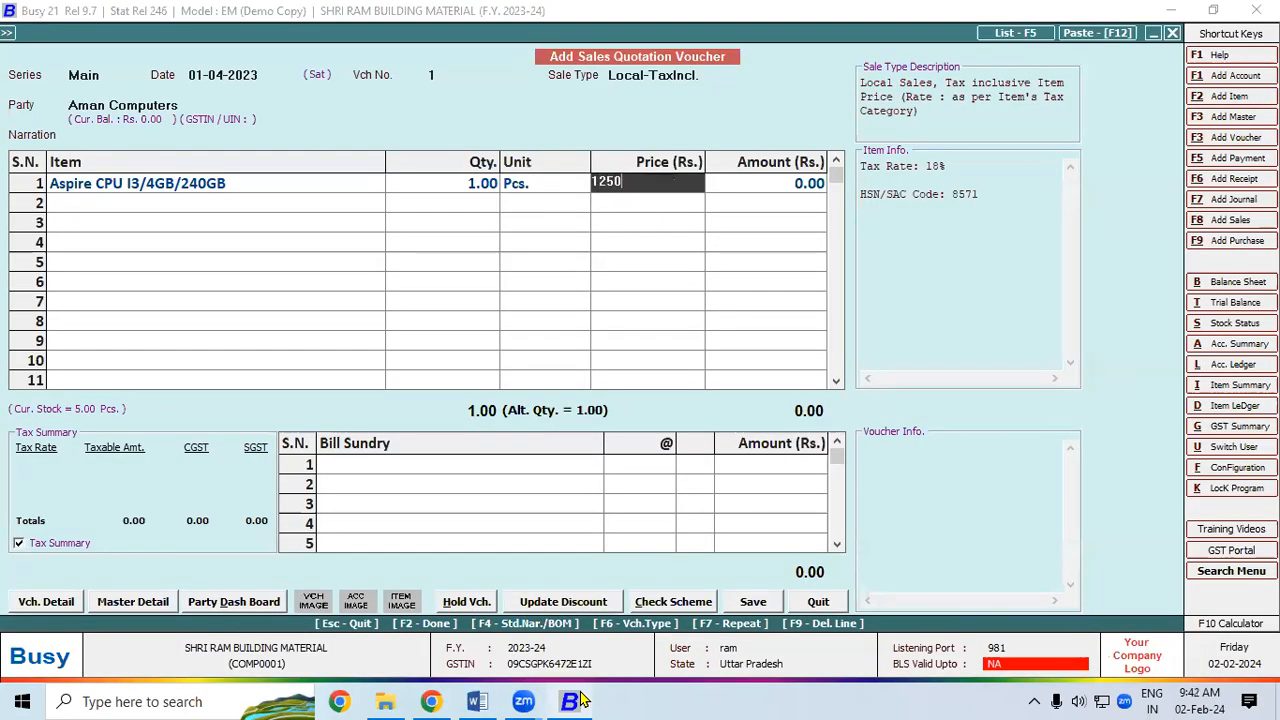
{"action": "key", "text": "Return"}
{"action": "key", "text": "Return"}
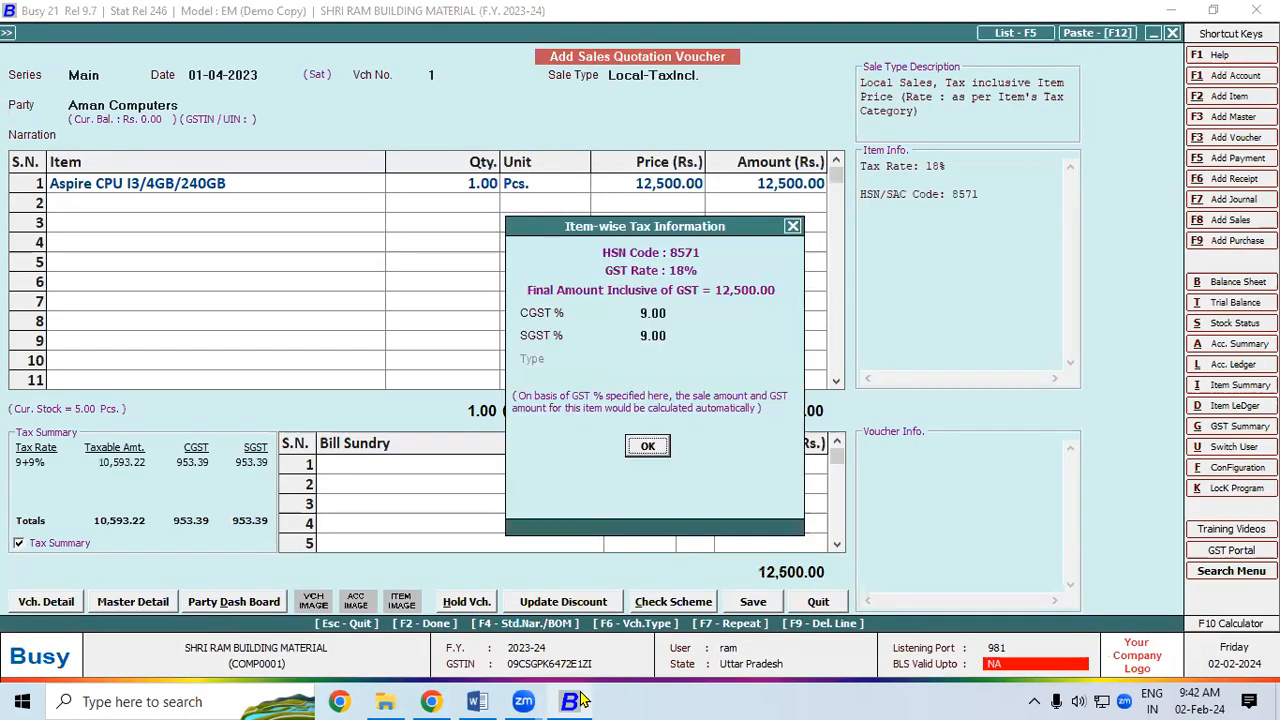
{"action": "key", "text": "Return"}
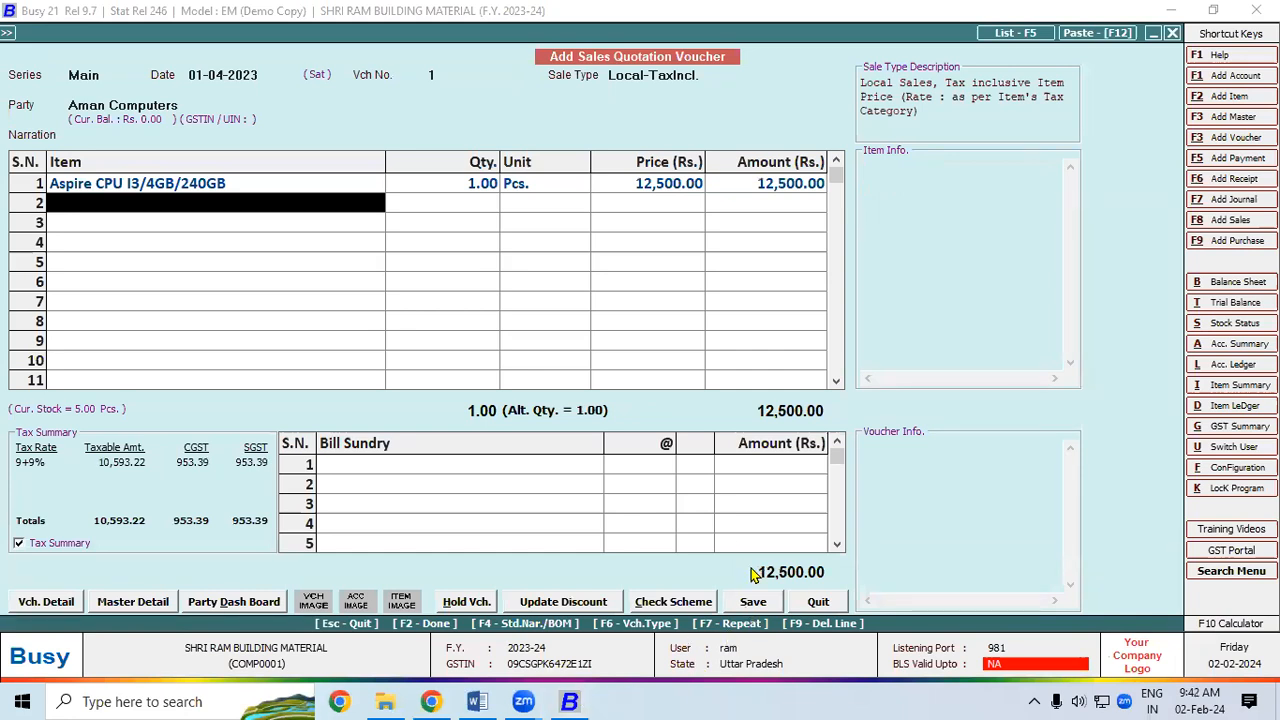
Save the Aman Computers sales quotation and quit the blank voucher that follows
{"action": "key", "text": "F2"}
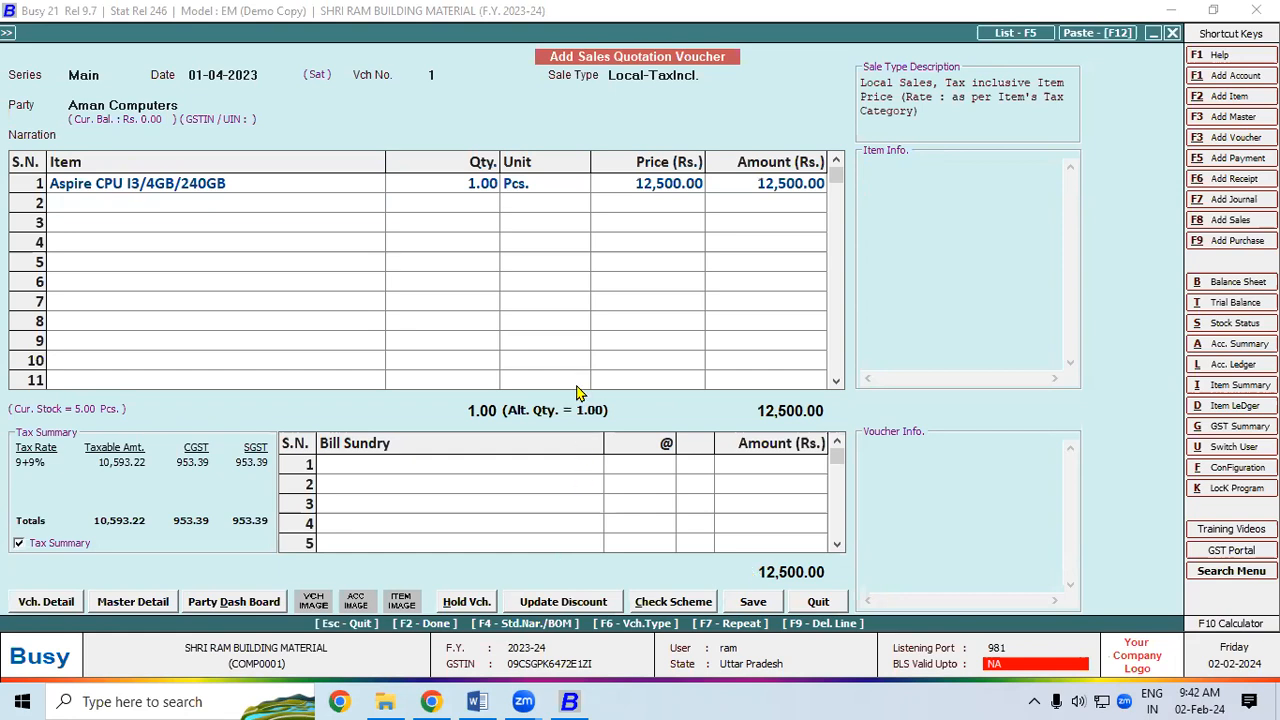
{"action": "left_click", "coordinate": [755, 606]}
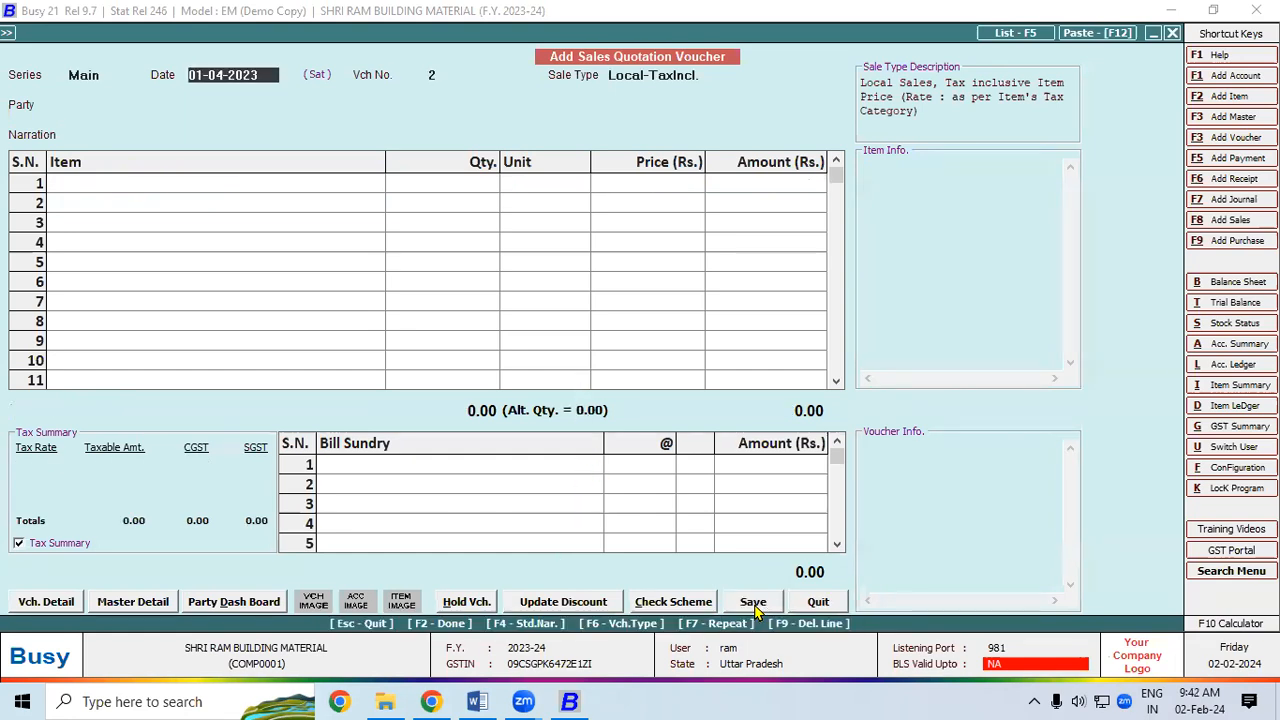
{"action": "key", "text": "Escape"}
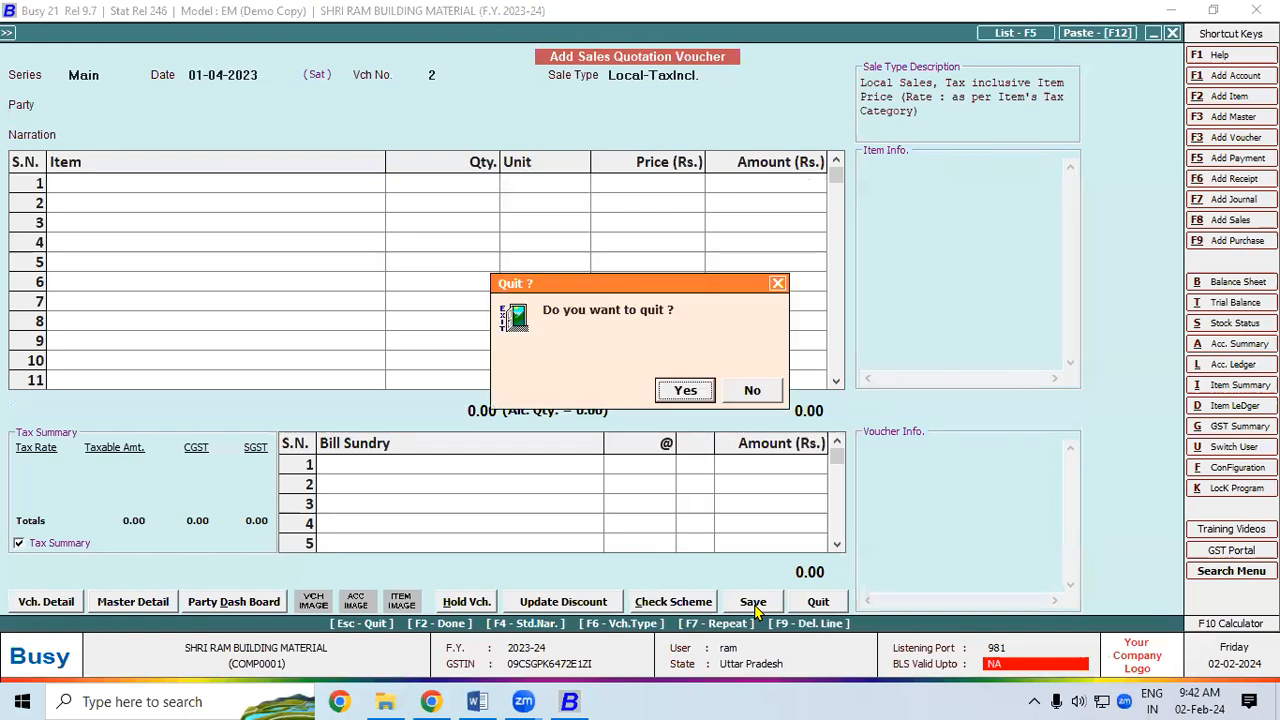
{"action": "key", "text": "Return"}
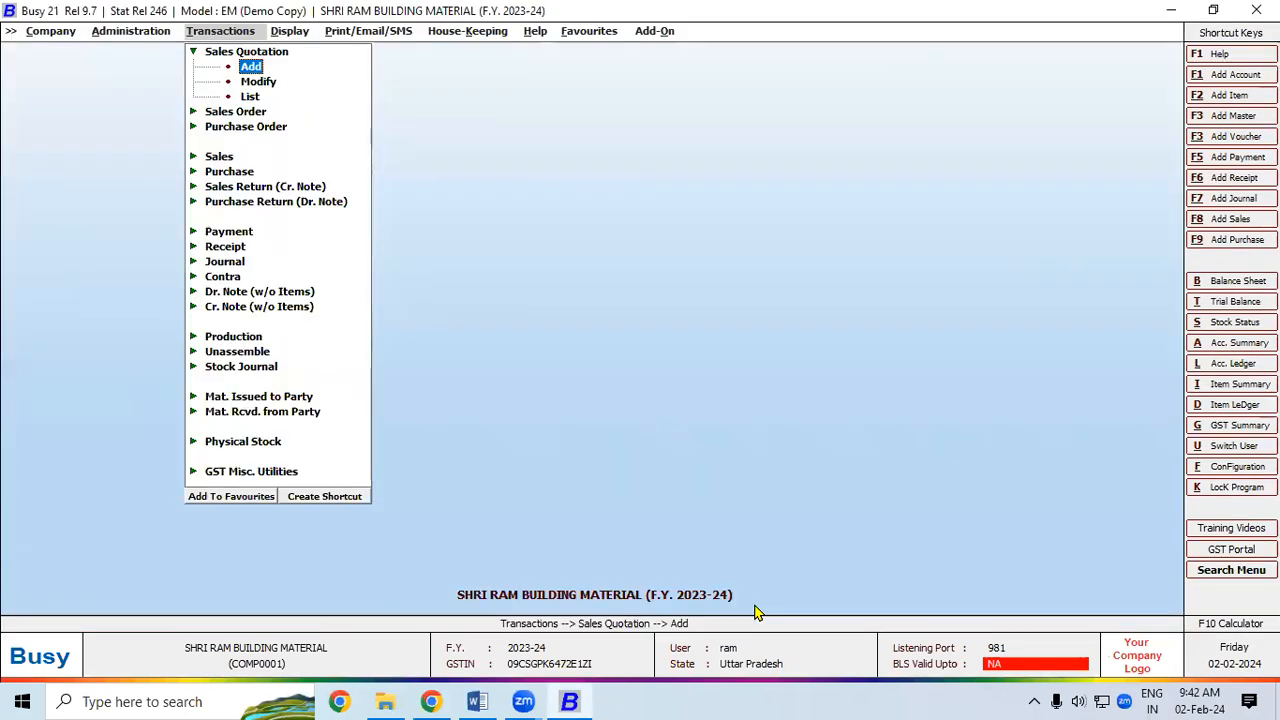
Configure the Sales Quotation Main series with Print Sales Quotation After Saving set to Y and save the configuration
{"action": "key", "text": "Escape"}
{"action": "key", "text": "Left"}
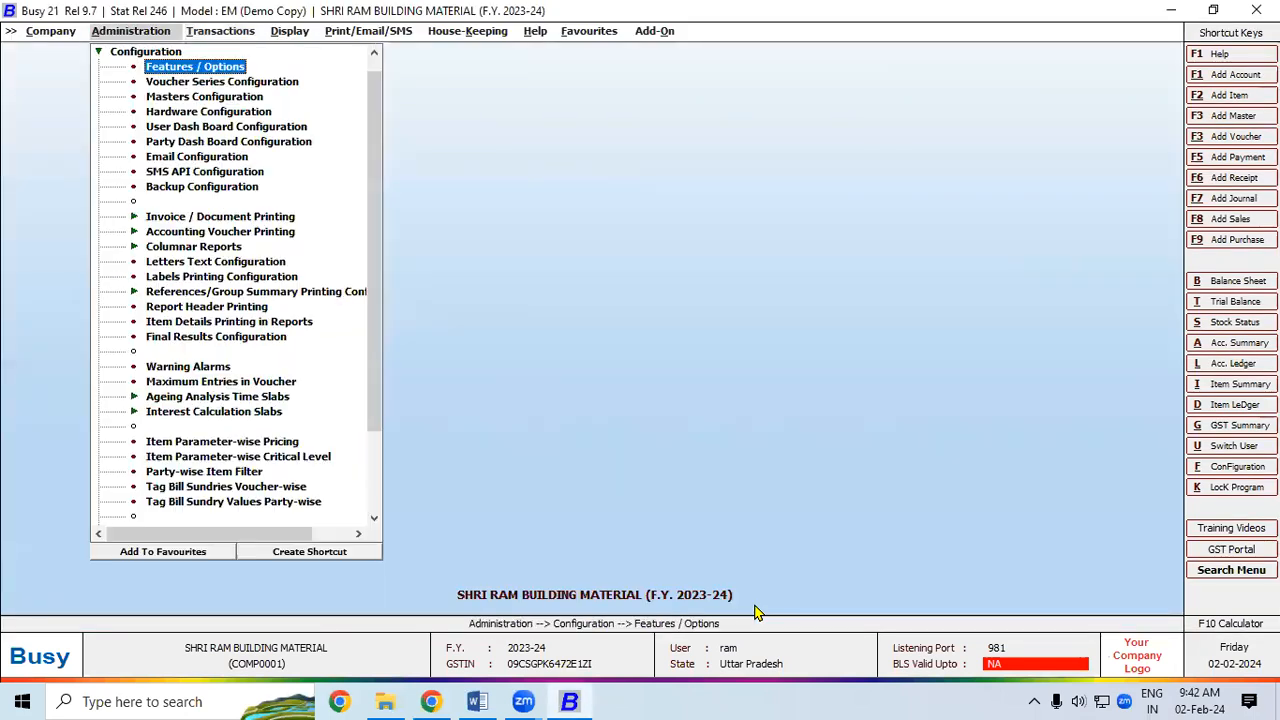
{"action": "key", "text": "Down"}
{"action": "key", "text": "Return"}
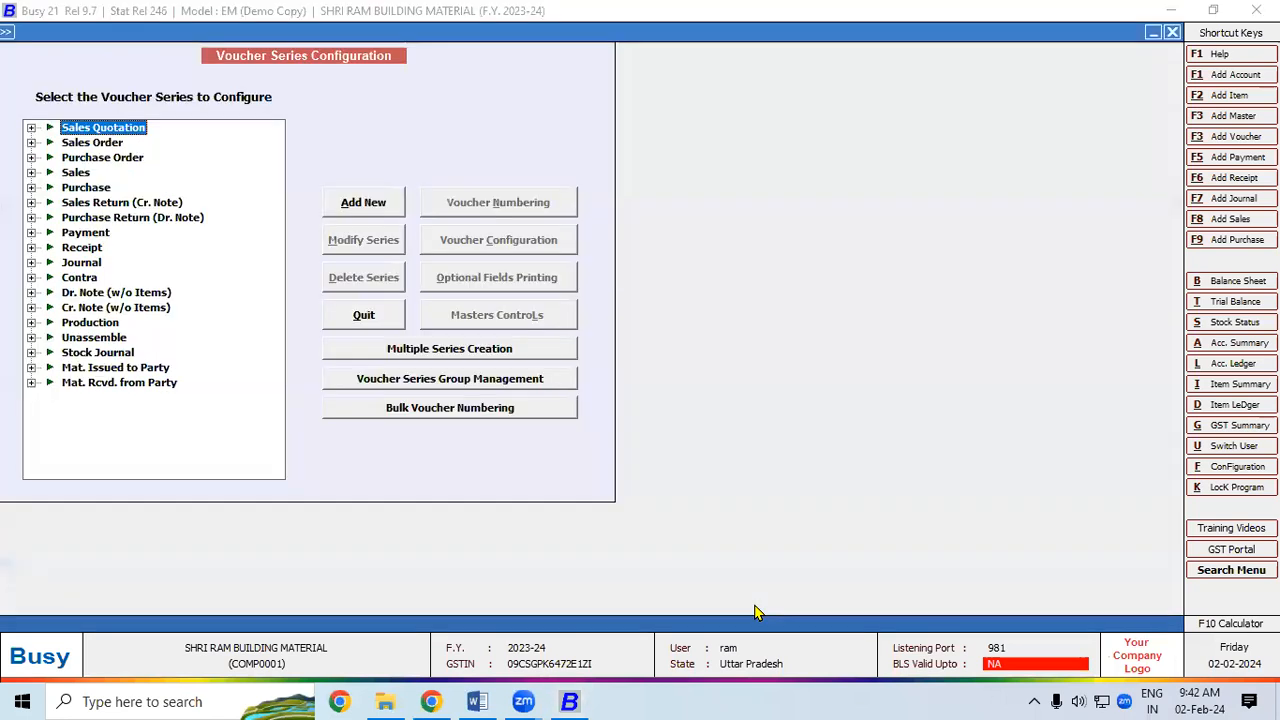
{"action": "key", "text": "Right"}
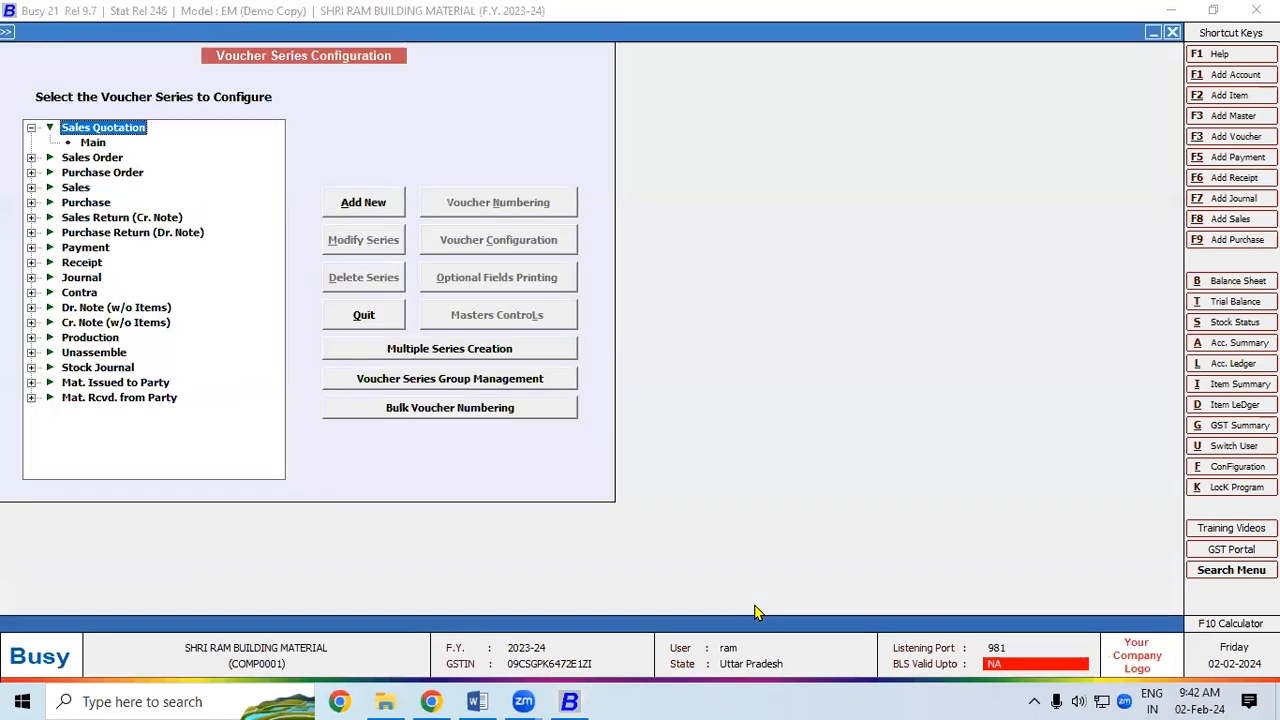
{"action": "left_click", "coordinate": [105, 146]}
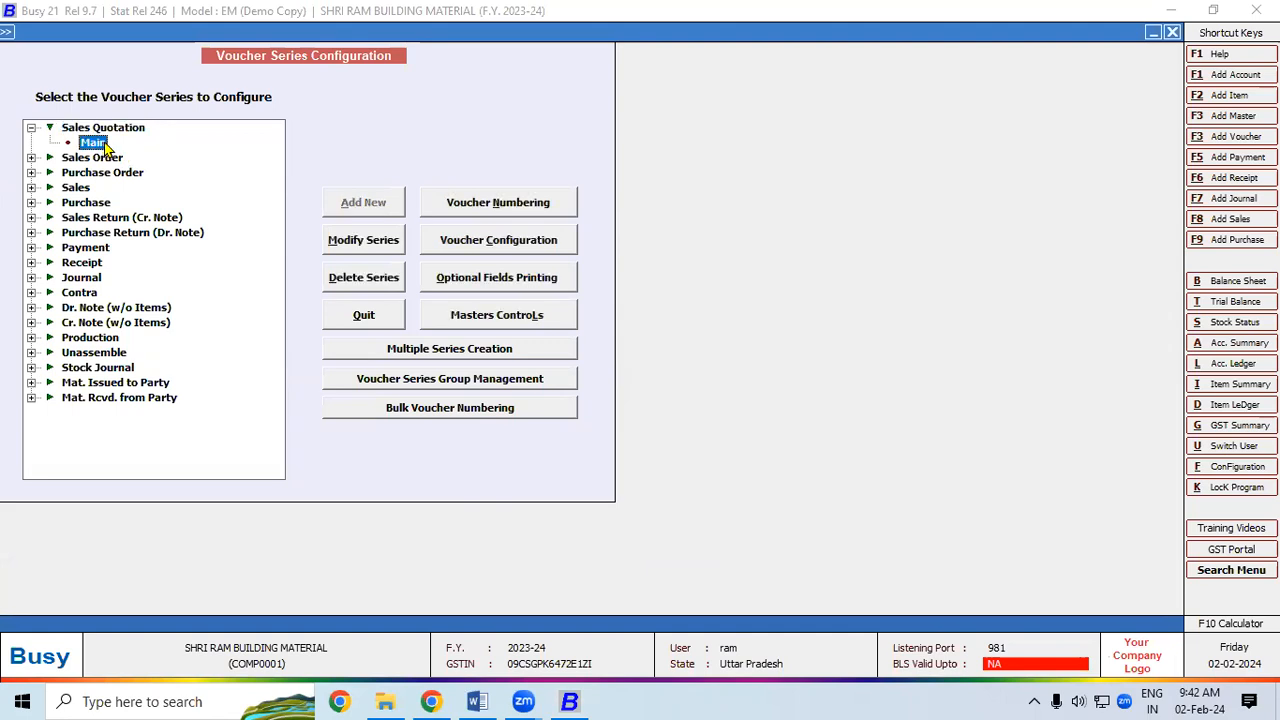
{"action": "left_click", "coordinate": [484, 244]}
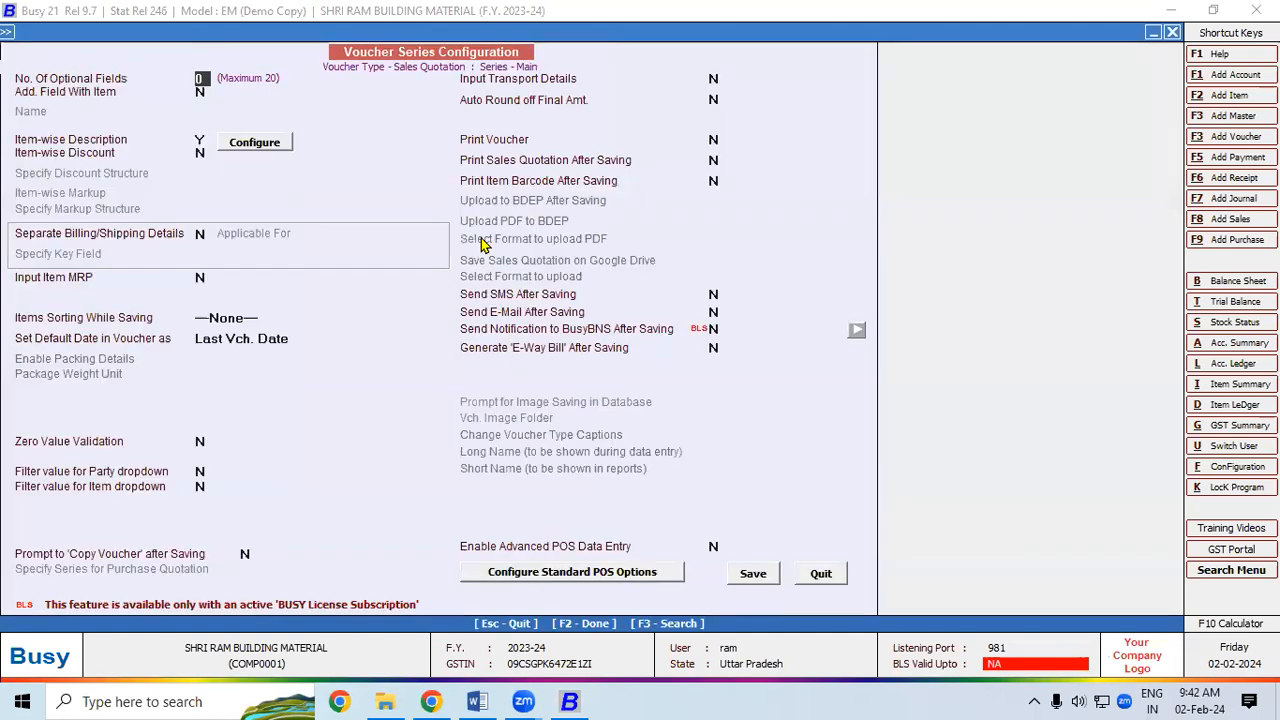
{"action": "left_click", "coordinate": [714, 160]}
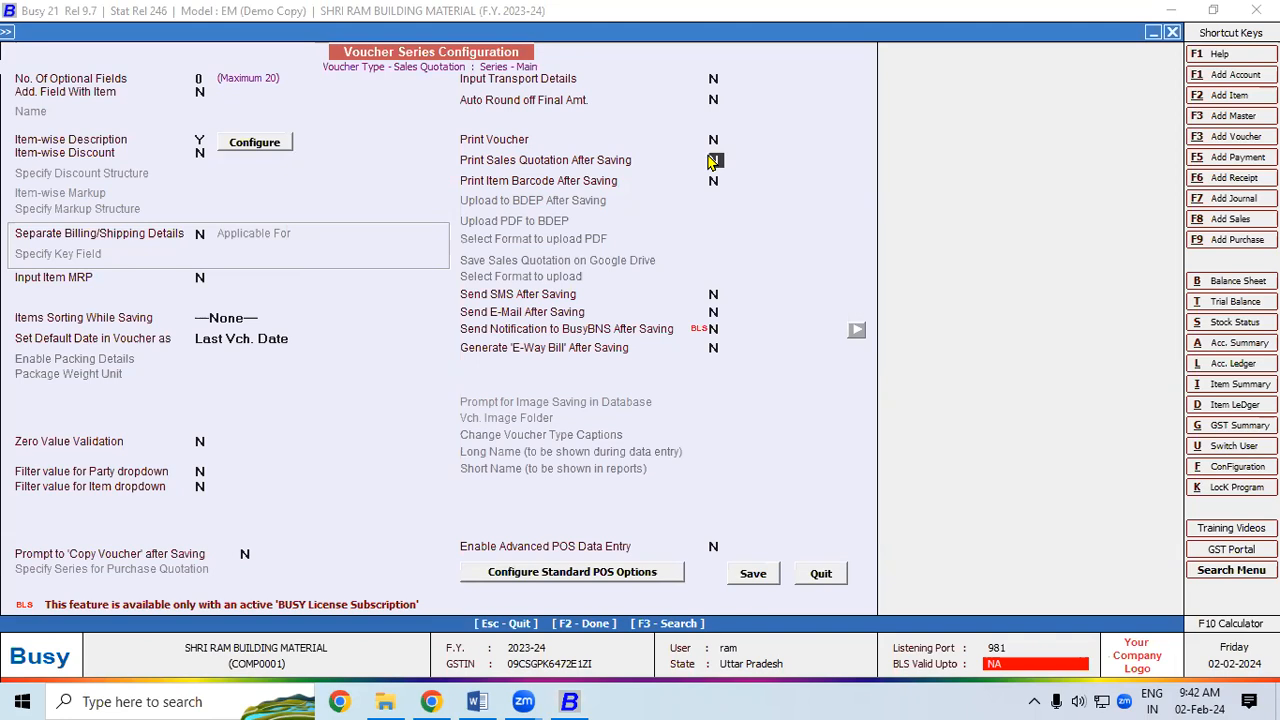
{"action": "key", "text": "y"}
{"action": "left_click", "coordinate": [753, 574]}
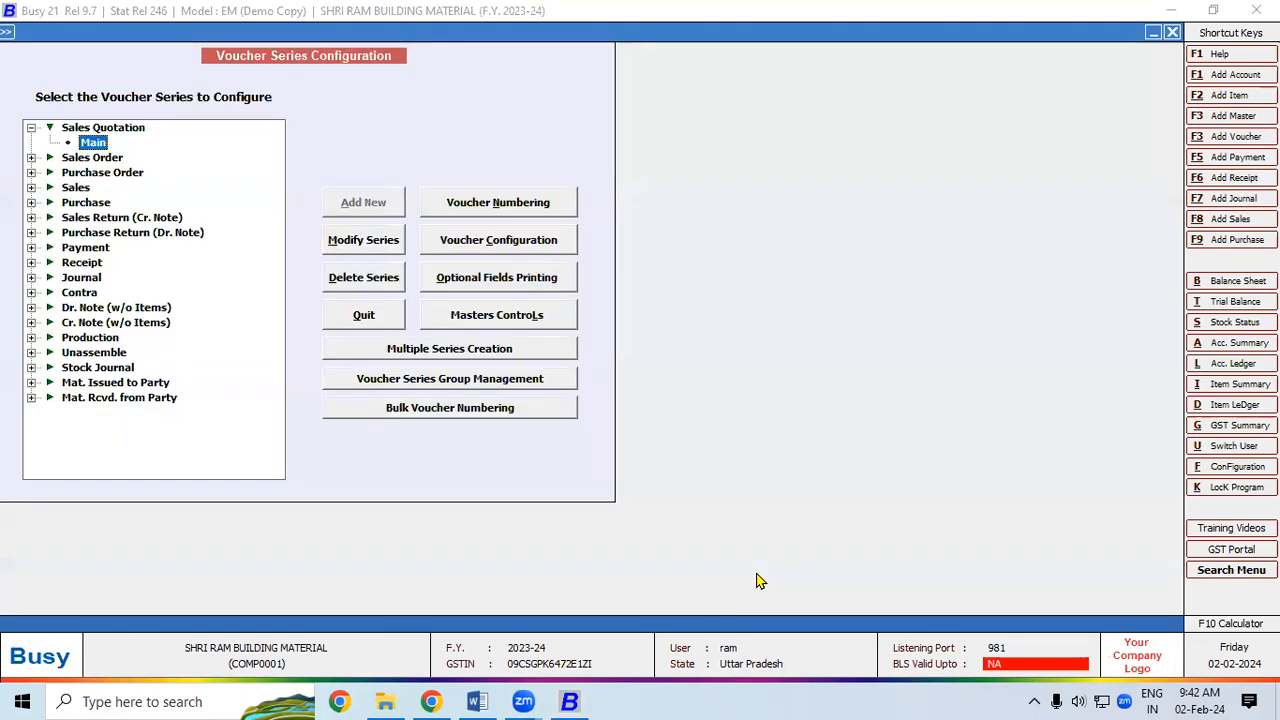
{"action": "key", "text": "Escape"}
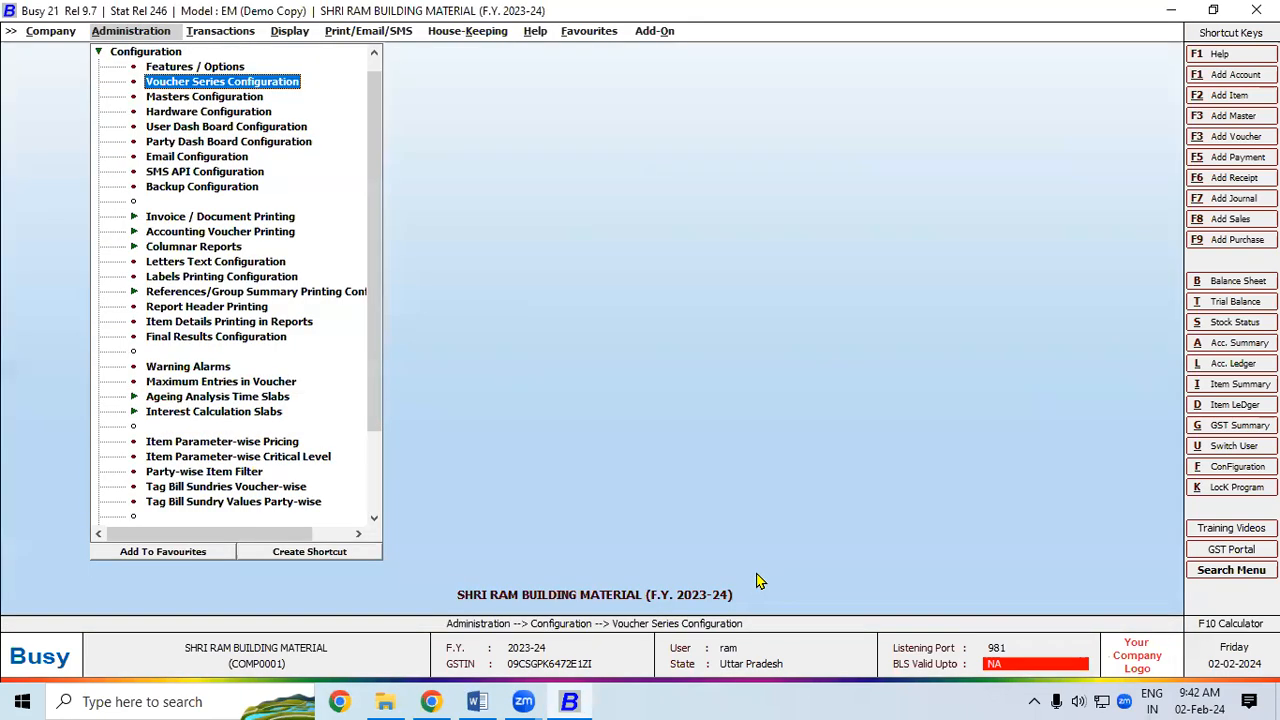
Open sales quotation voucher 1 of the Main series for modification
{"action": "key", "text": "Right"}
{"action": "key", "text": "Return"}
{"action": "key", "text": "Down"}
{"action": "key", "text": "Return"}
{"action": "key", "text": "Return"}
{"action": "type", "text": "1"}
{"action": "key", "text": "Return"}
{"action": "key", "text": "Return"}
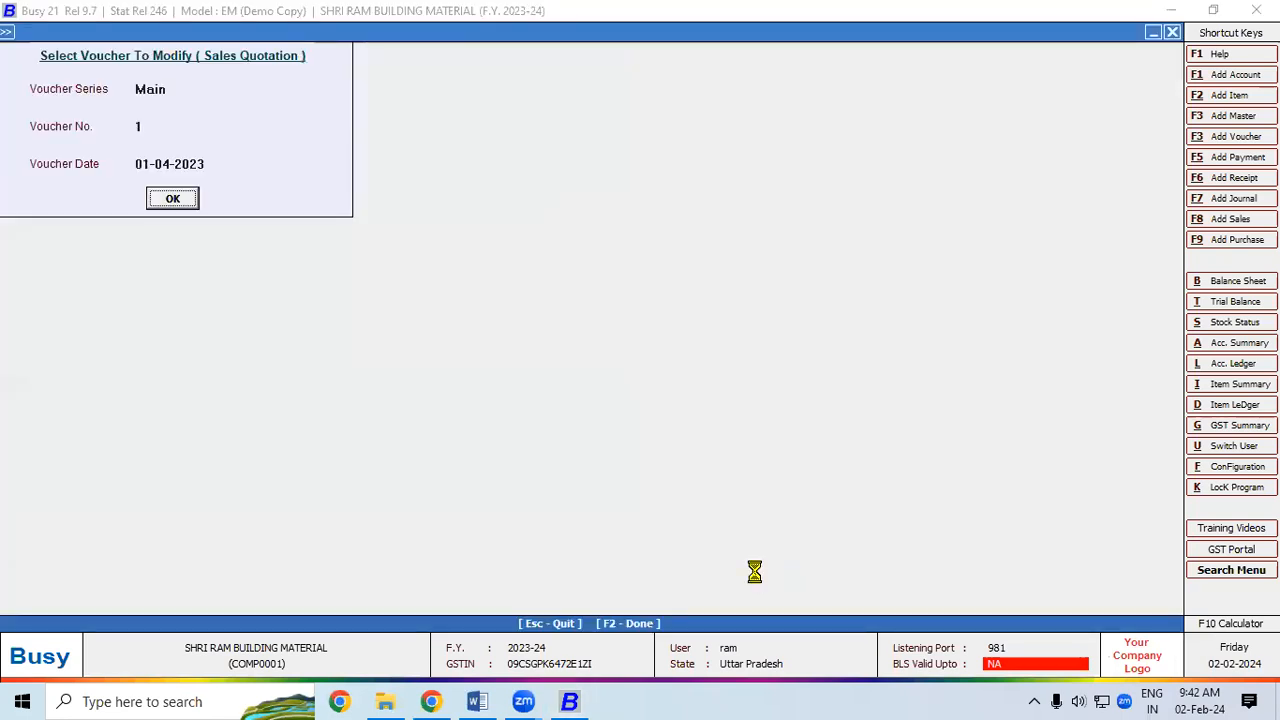
{"action": "key", "text": "Return"}
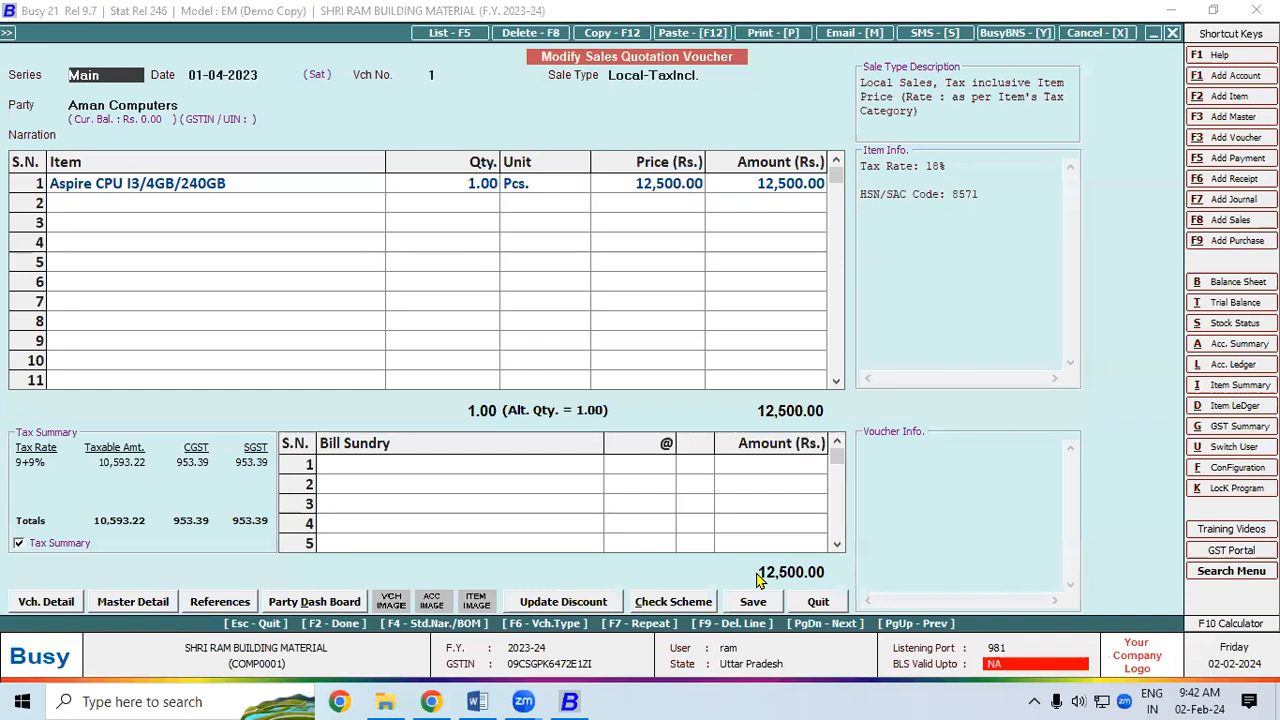
Save the quotation again, review its print preview in the STANDARD format, and leave invoice printing
{"action": "left_click", "coordinate": [770, 603]}
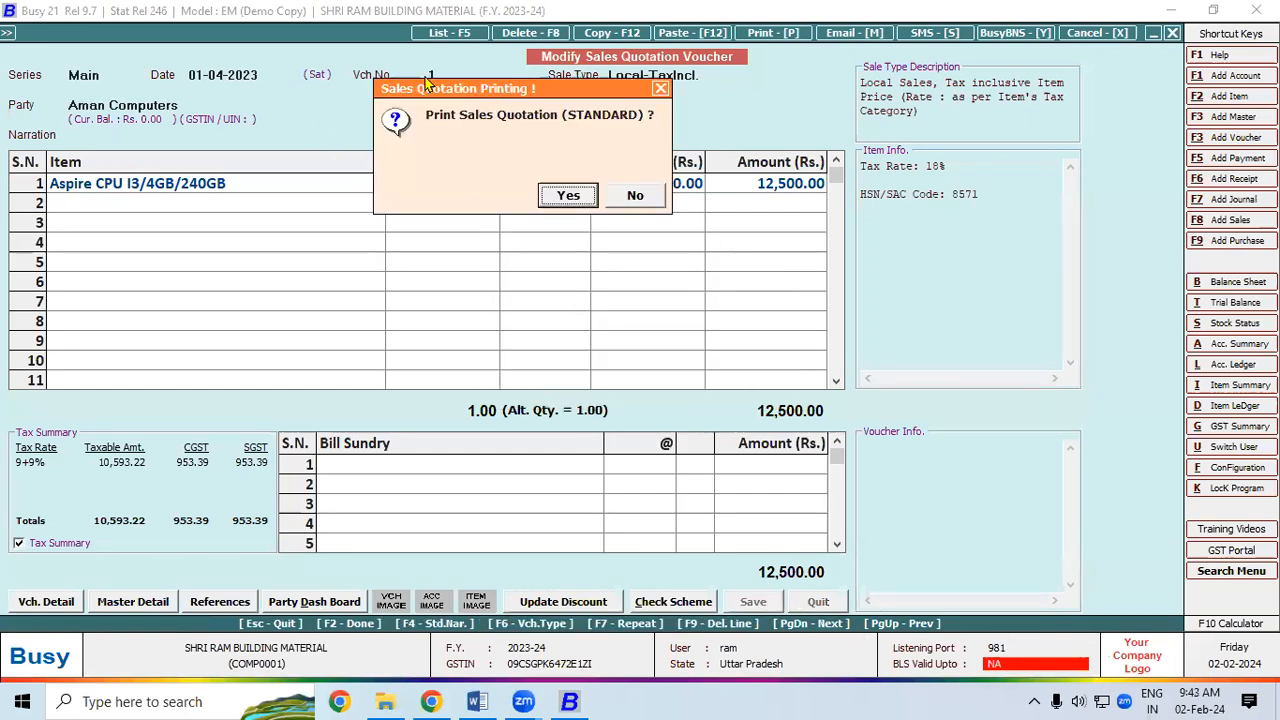
{"action": "left_click", "coordinate": [566, 196]}
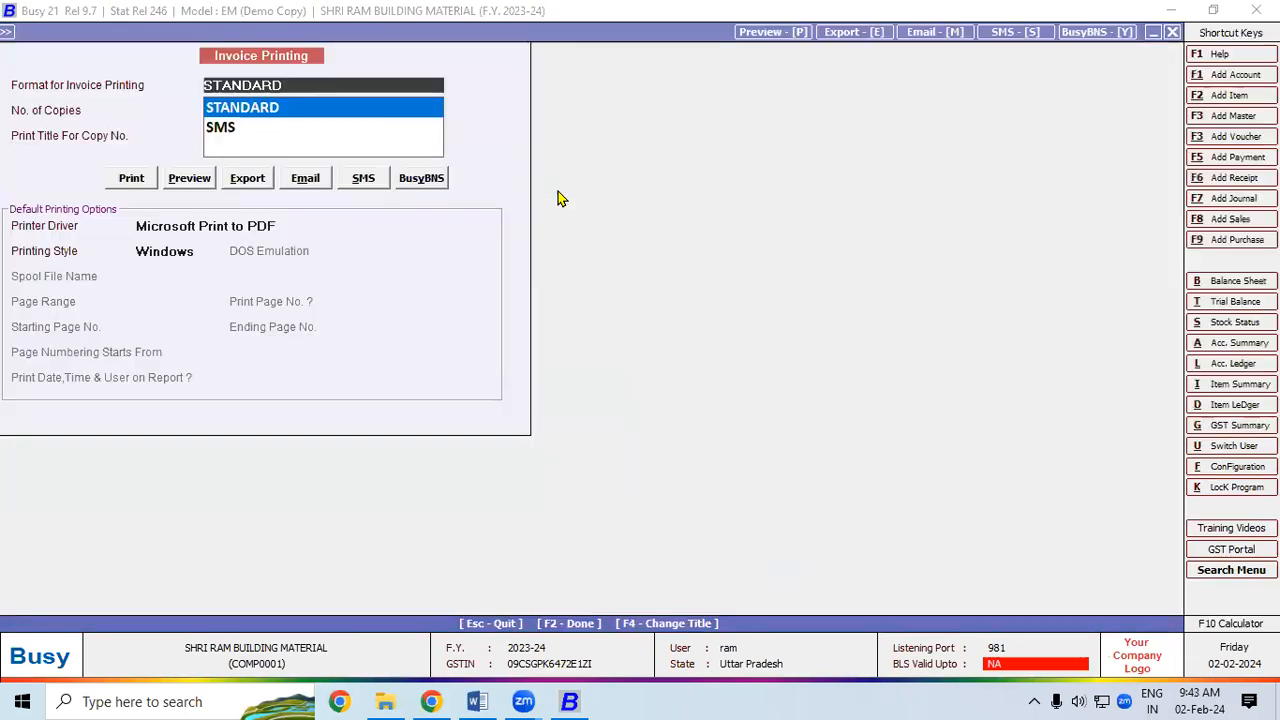
{"action": "left_click", "coordinate": [188, 178]}
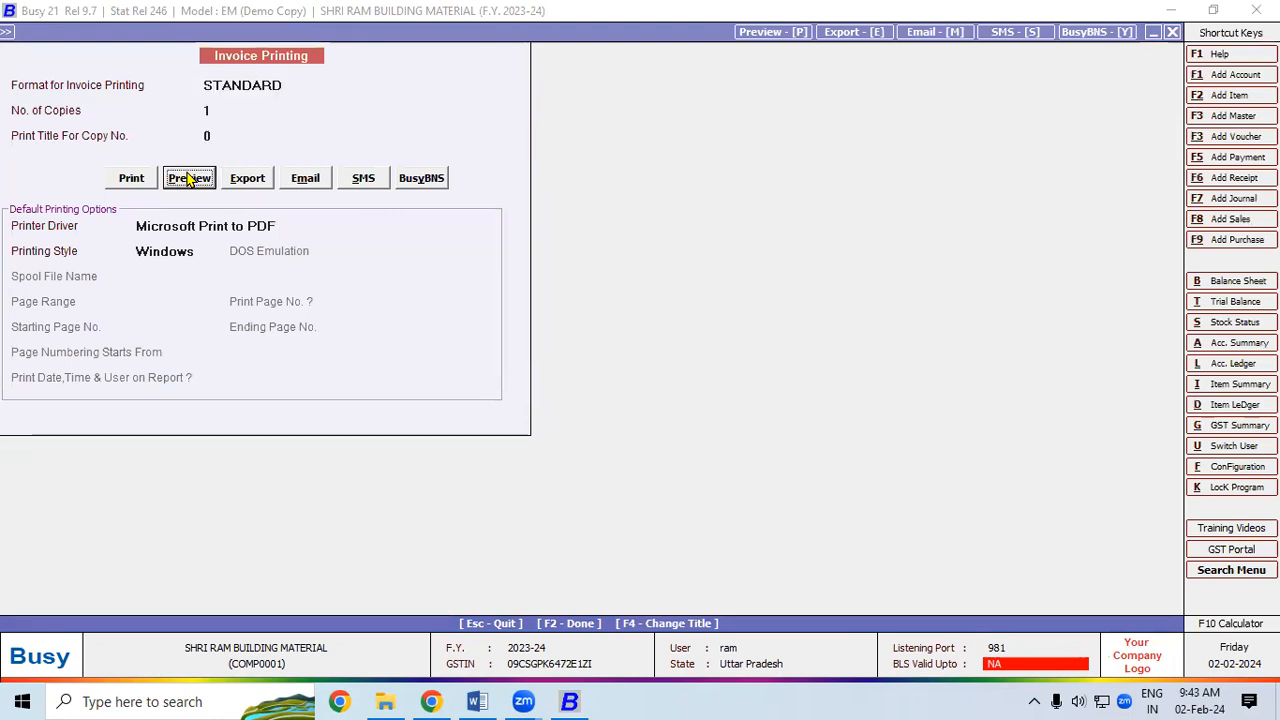
{"action": "left_click", "coordinate": [686, 390]}
{"action": "left_click", "coordinate": [835, 505]}
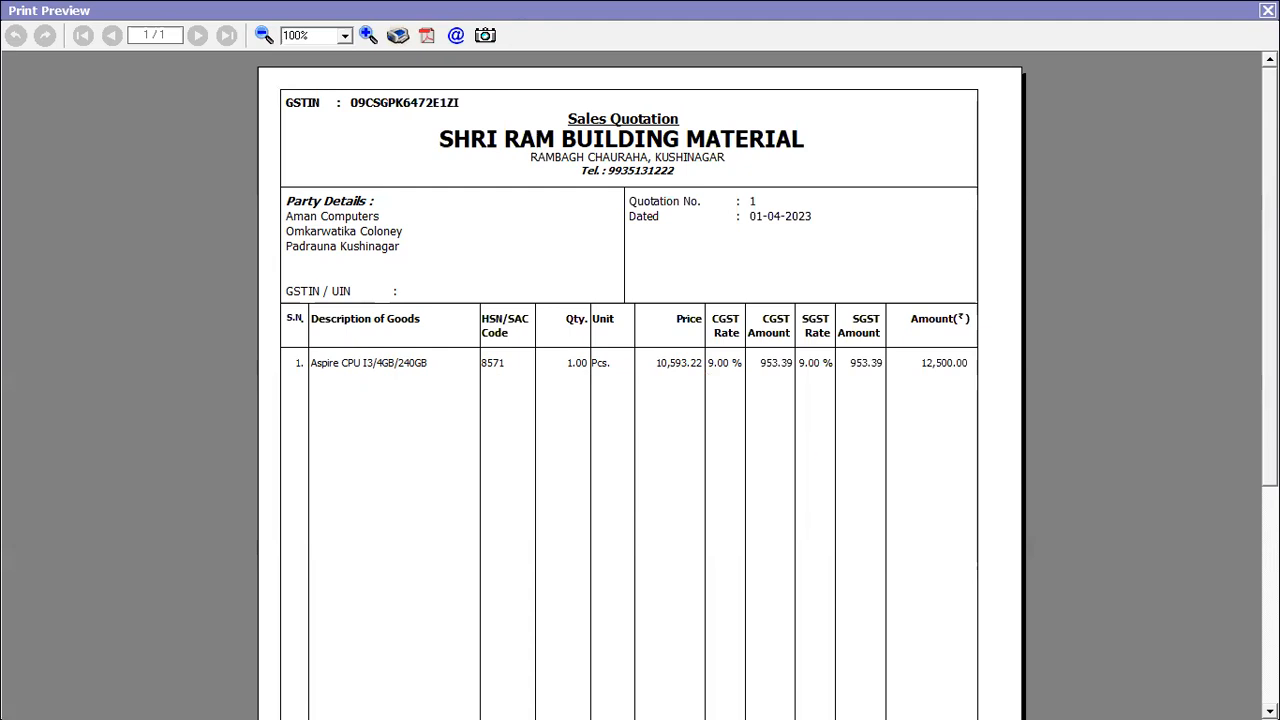
{"action": "scroll", "coordinate": [640, 400], "scroll_direction": "down", "scroll_amount": 1}
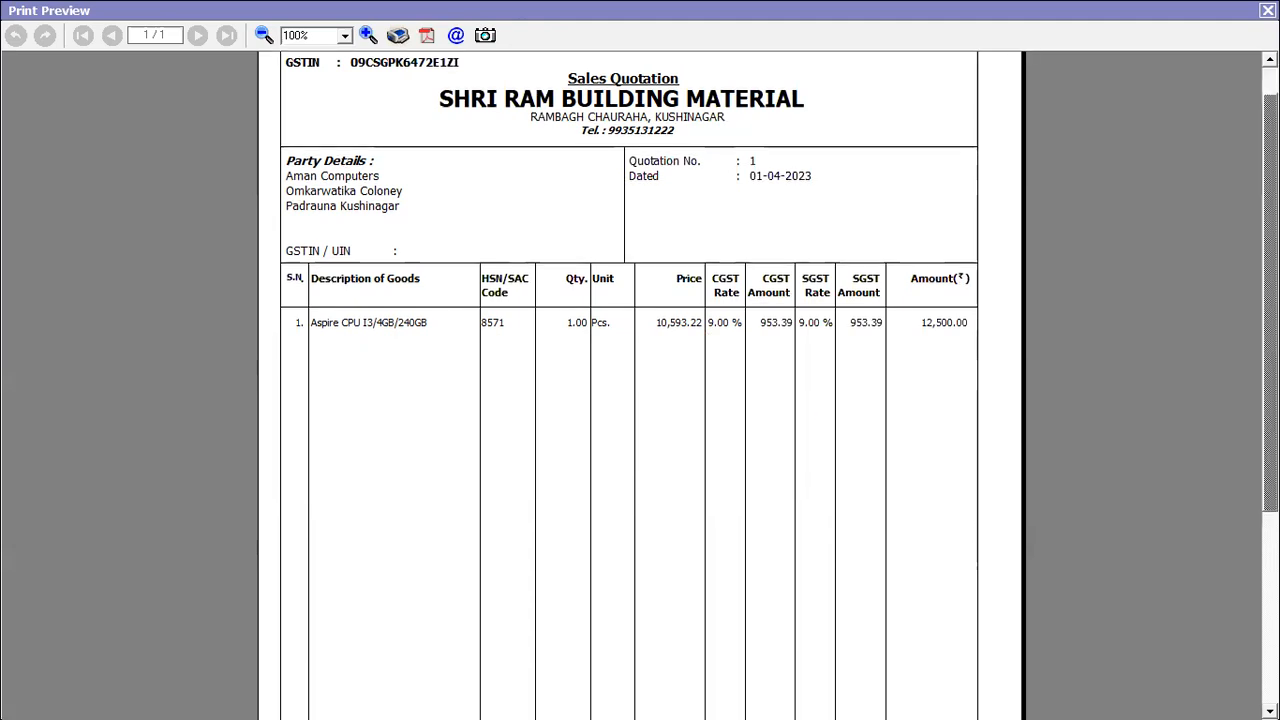
{"action": "scroll", "coordinate": [966, 280], "scroll_direction": "down", "scroll_amount": 1}
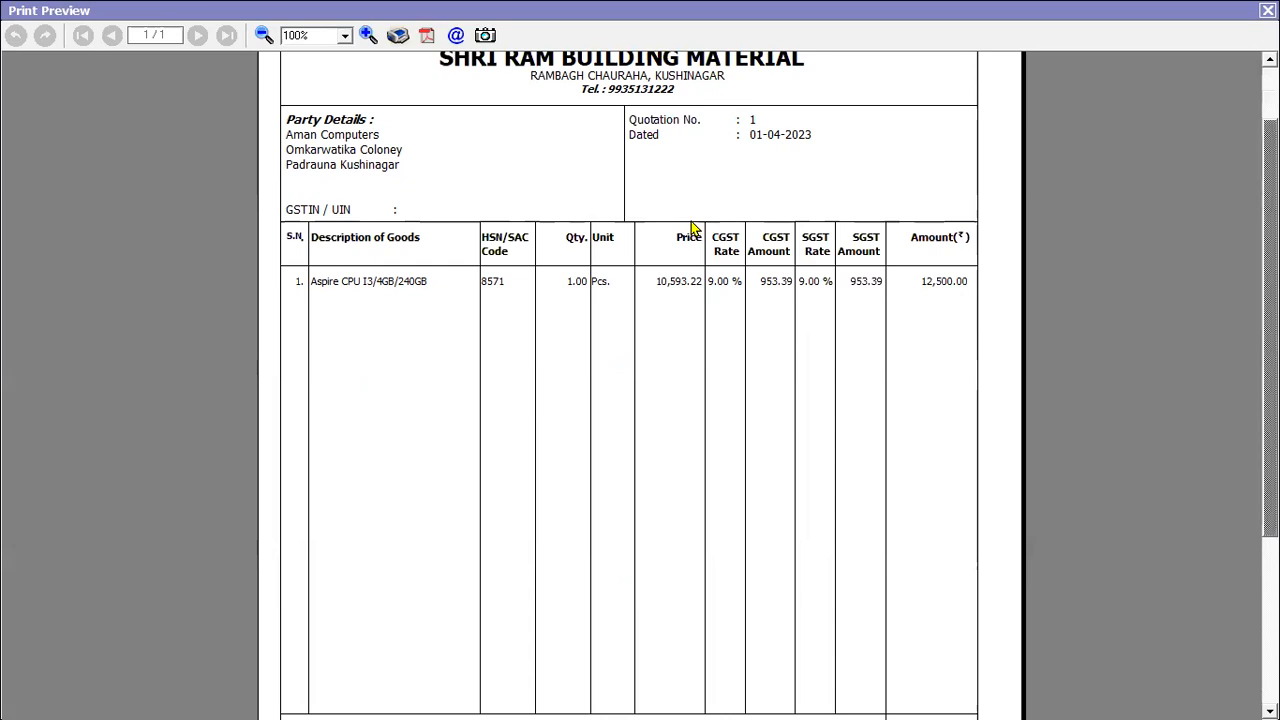
{"action": "left_click", "coordinate": [1266, 10]}
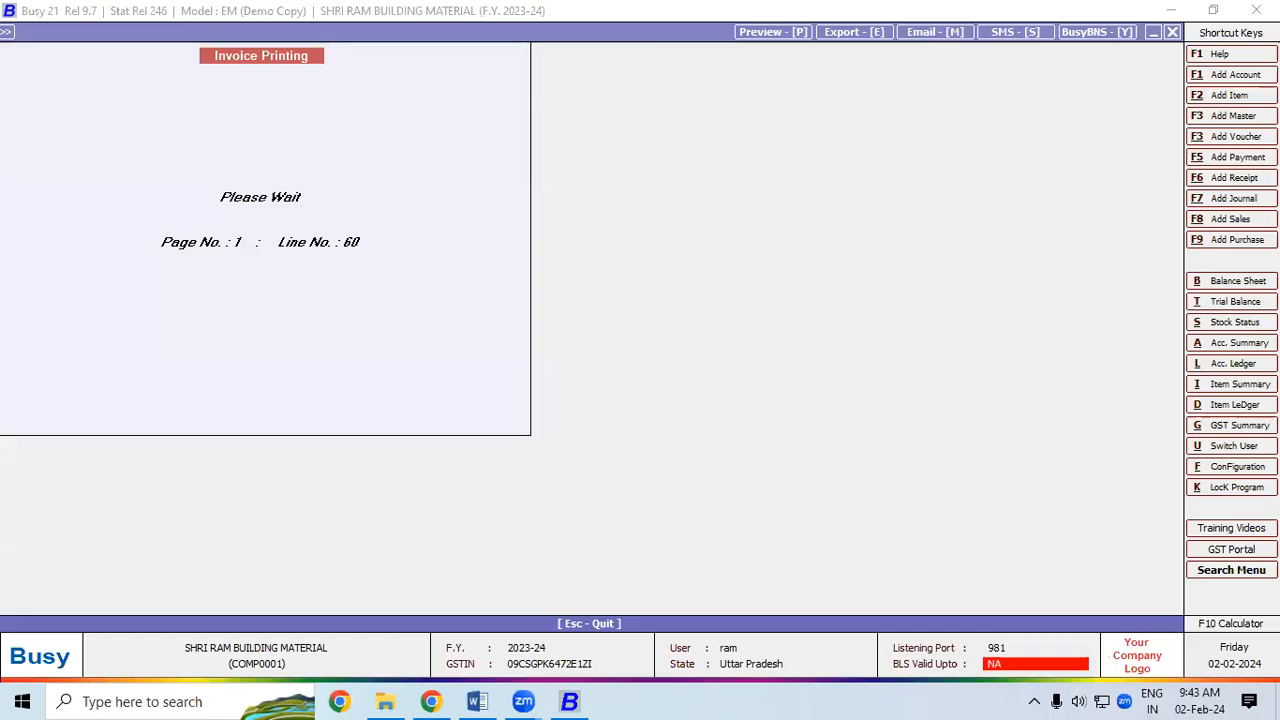
{"action": "key", "text": "Escape"}
{"action": "key", "text": "Escape"}
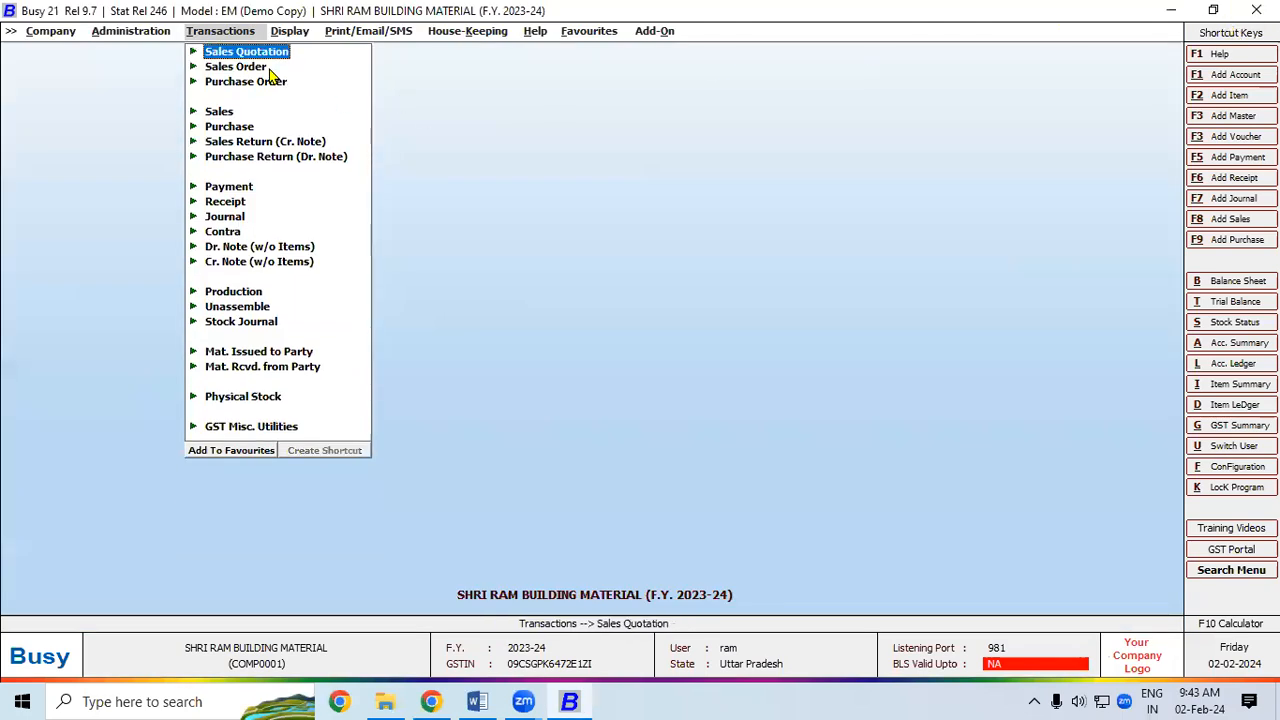
Set the Sales Quotation Main series' voucher numbering to Manual, with Don't Allow for duplicate and blank voucher numbers
{"action": "left_click", "coordinate": [150, 31]}
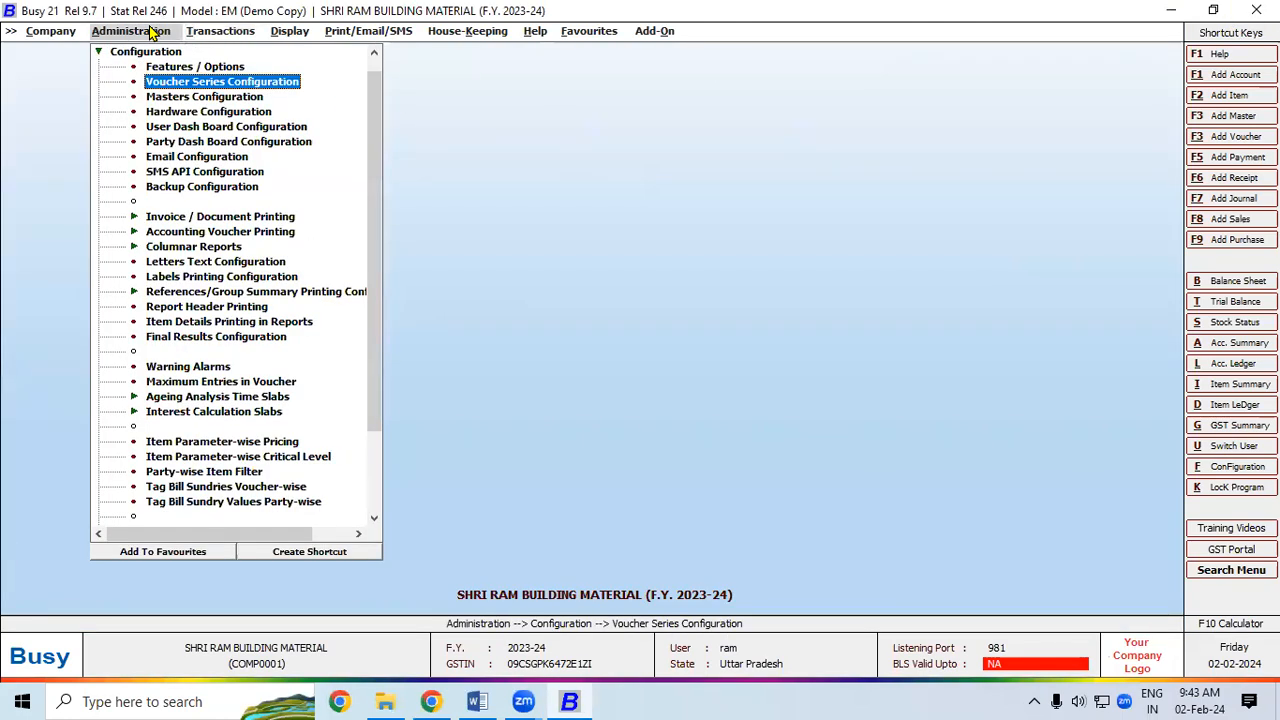
{"action": "left_click", "coordinate": [176, 86]}
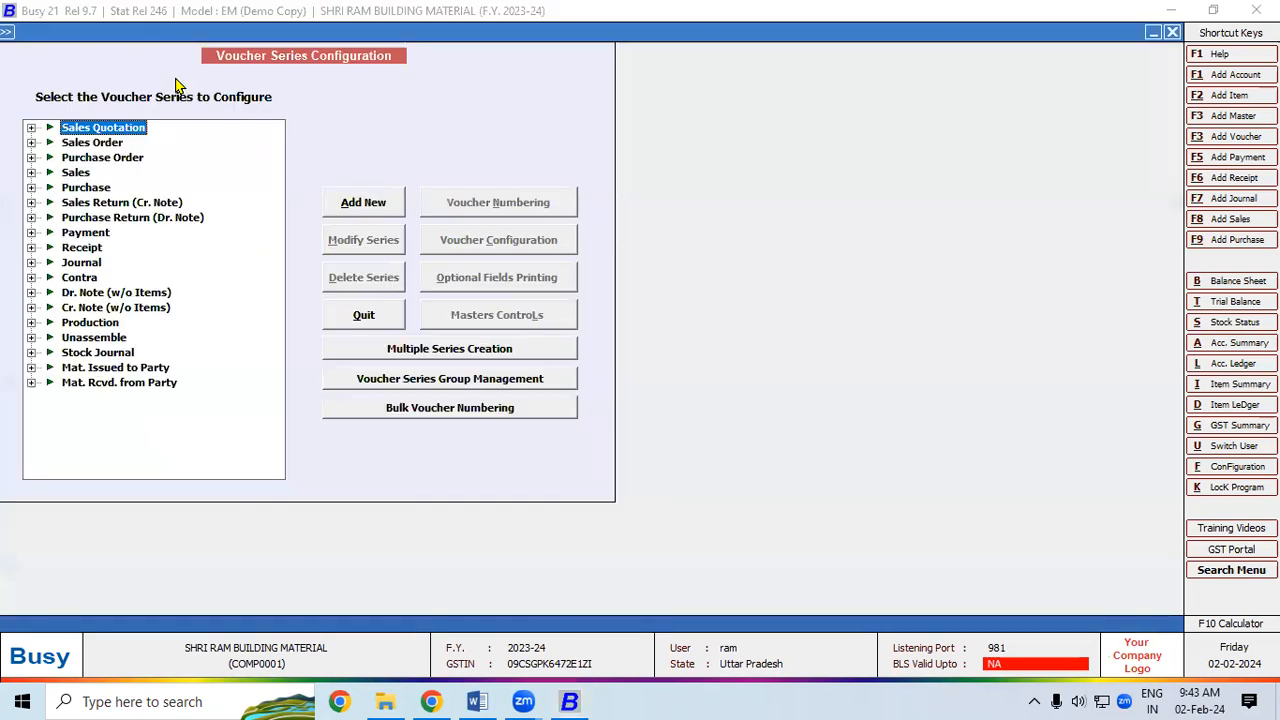
{"action": "left_click", "coordinate": [32, 128]}
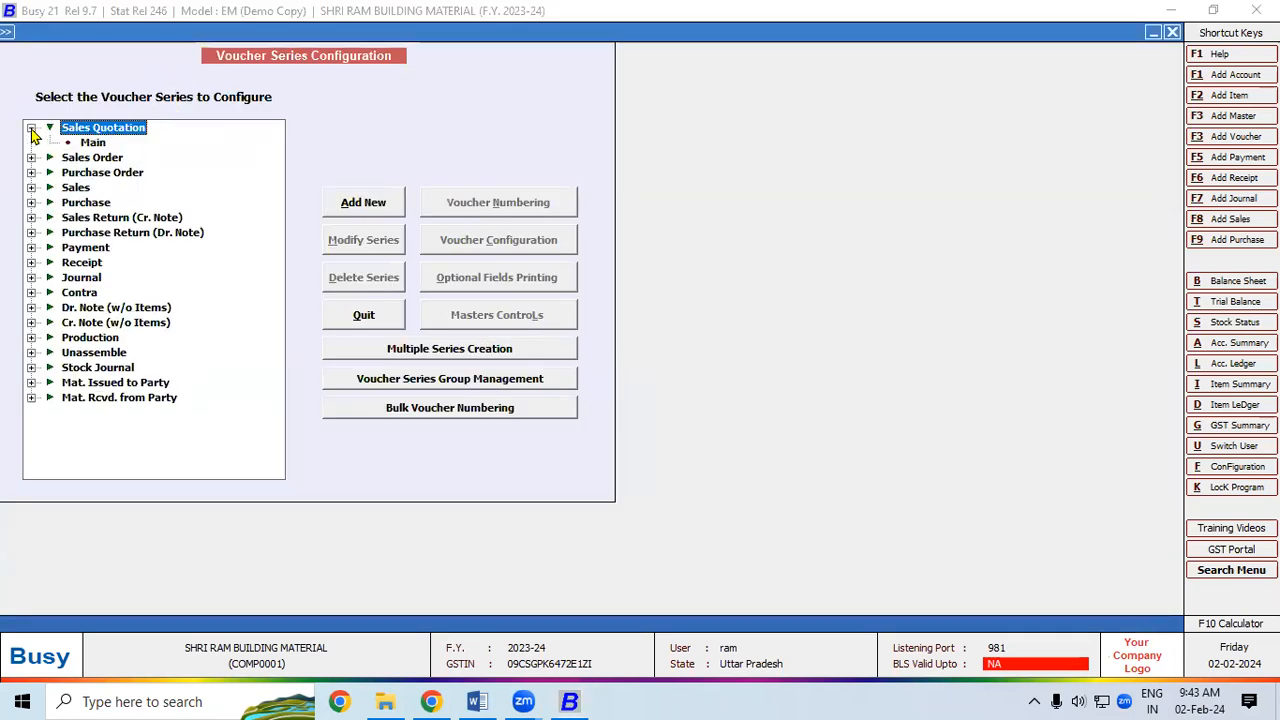
{"action": "left_click", "coordinate": [92, 143]}
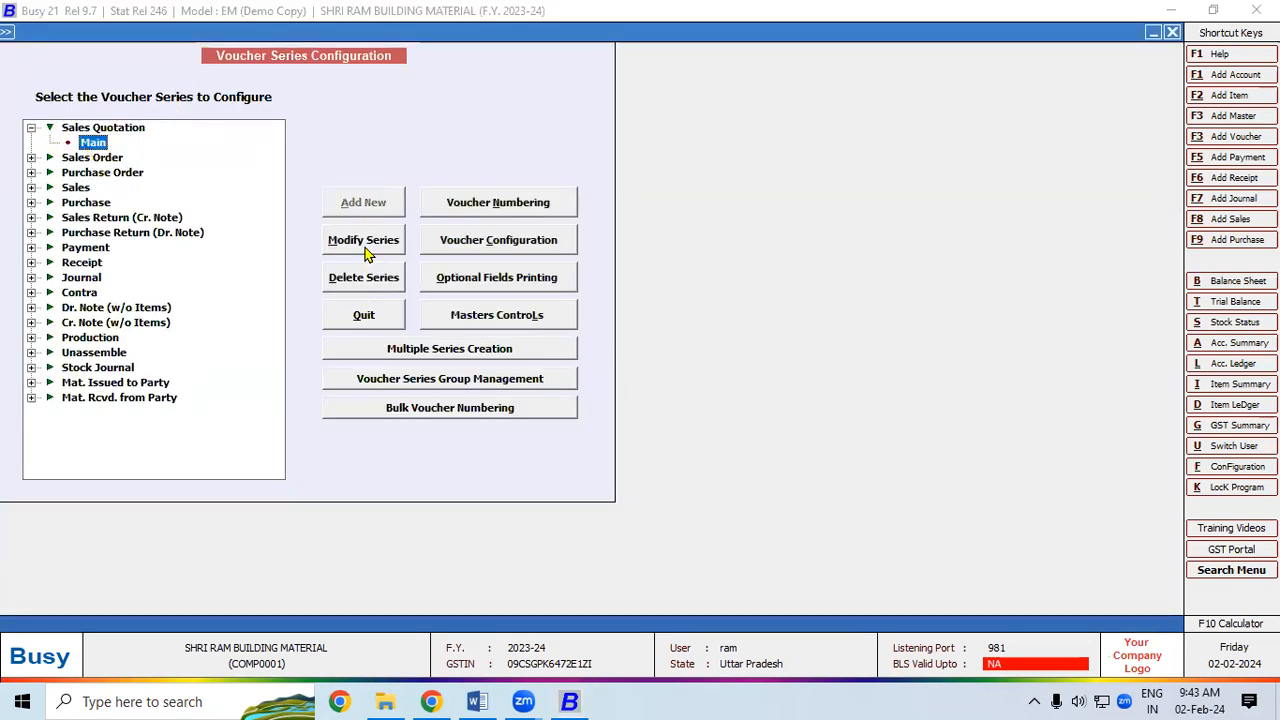
{"action": "left_click", "coordinate": [492, 206]}
{"action": "key", "text": "Down"}
{"action": "key", "text": "Return"}
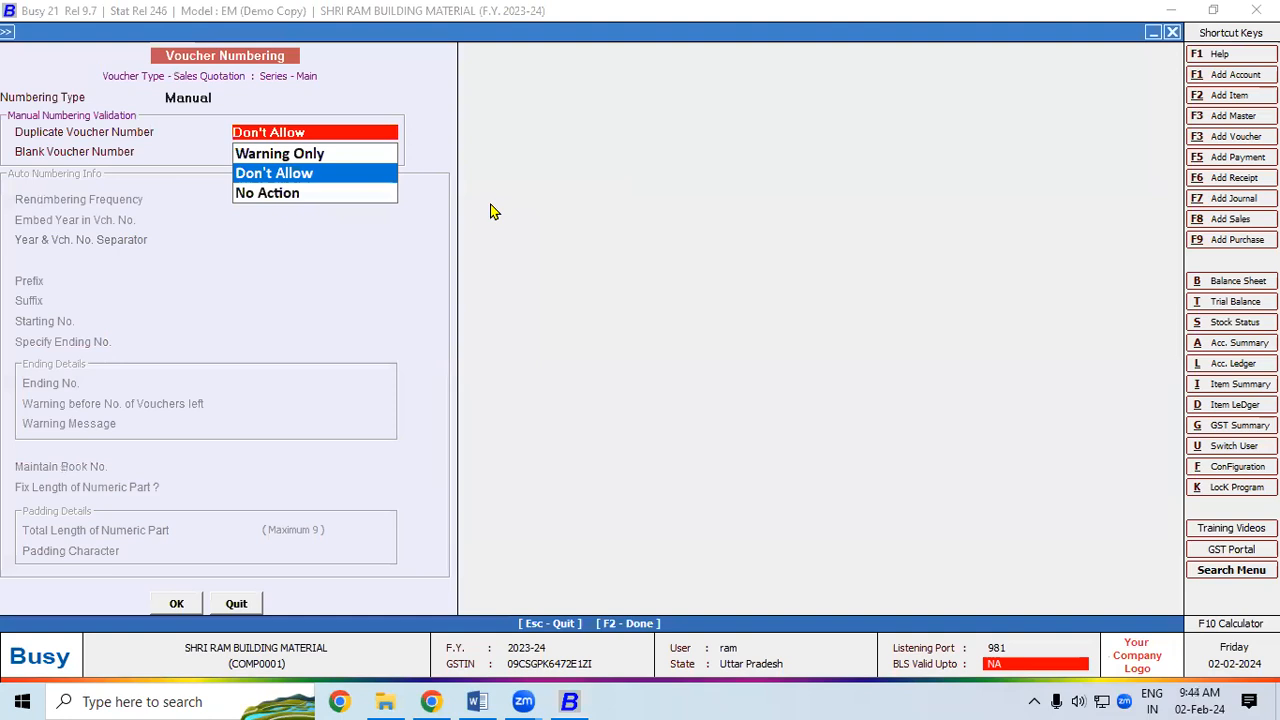
{"action": "key", "text": "Return"}
{"action": "key", "text": "Return"}
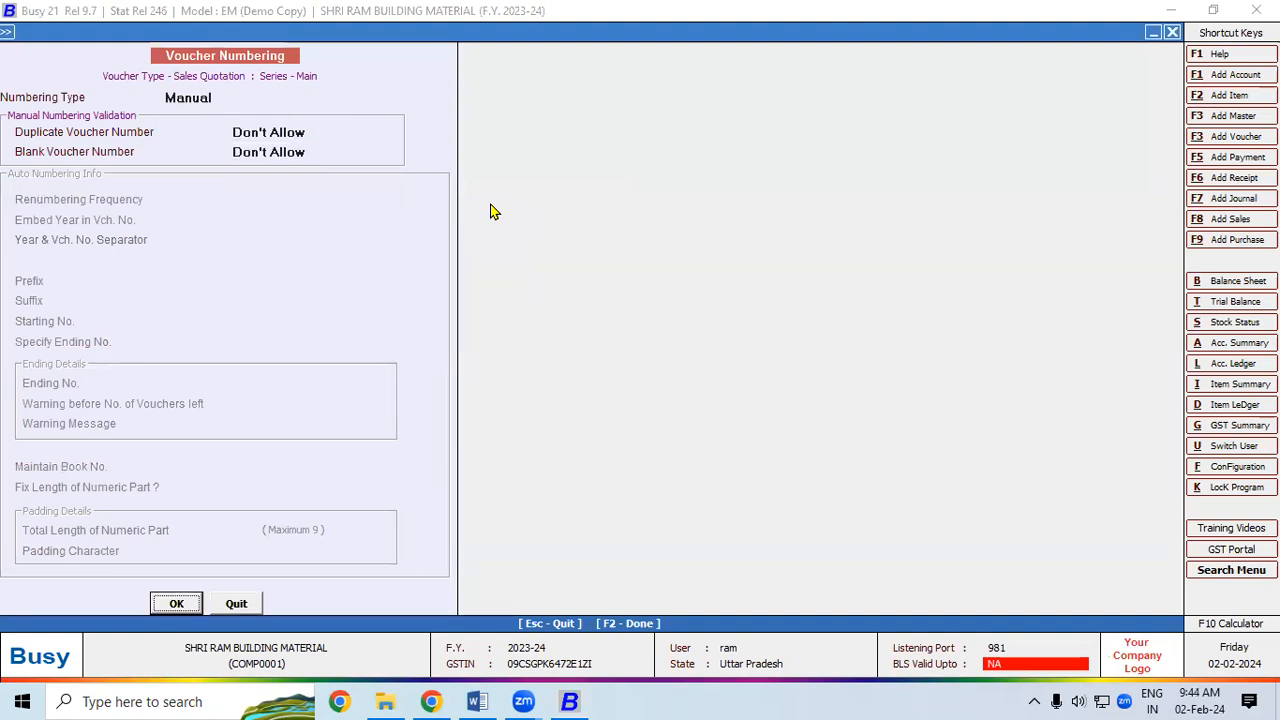
{"action": "key", "text": "Return"}
{"action": "key", "text": "Escape"}
{"action": "key", "text": "Escape"}
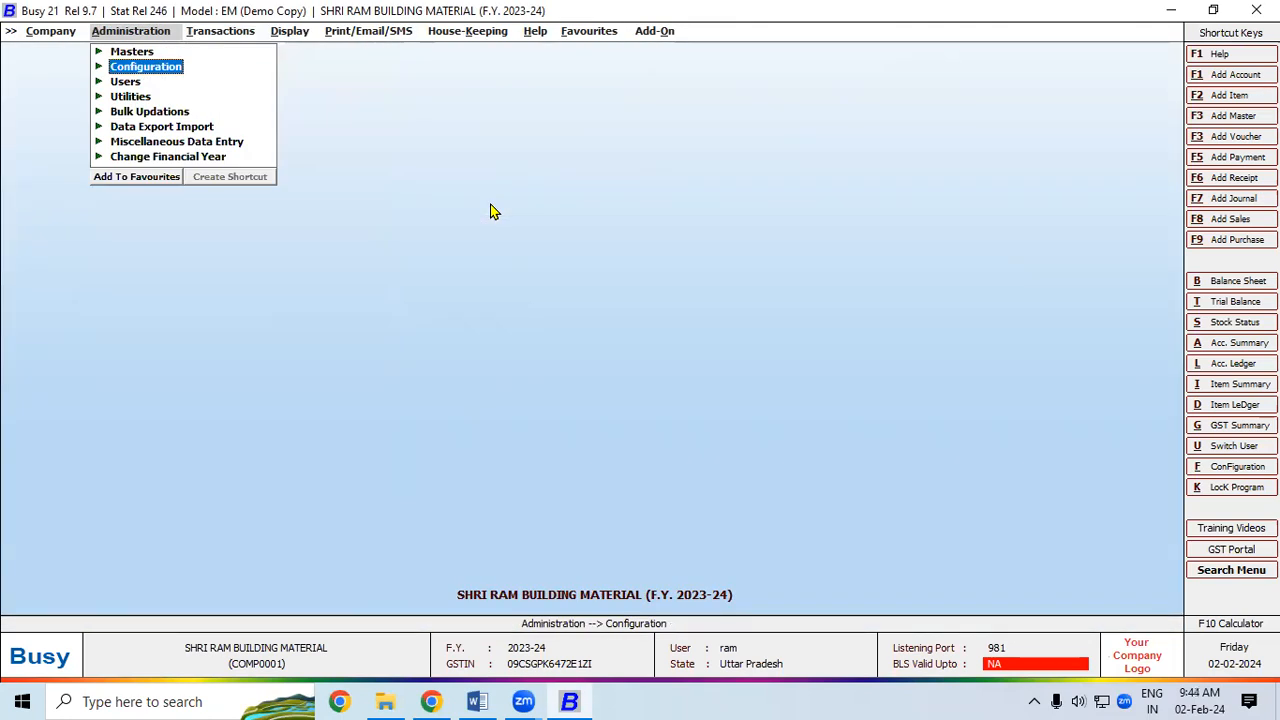
Reopen Aman Computers' sales quotation voucher 1 from the Main series for modification
{"action": "key", "text": "Right"}
{"action": "key", "text": "Return"}
{"action": "key", "text": "Down"}
{"action": "key", "text": "Return"}
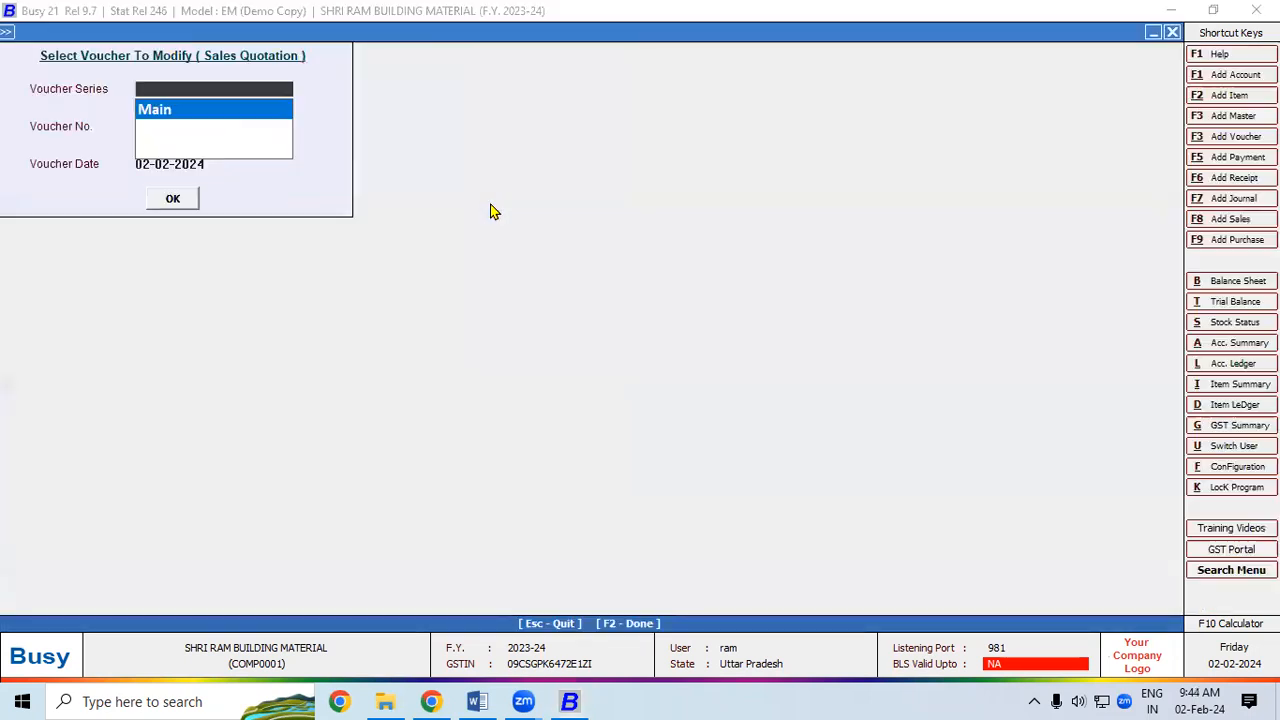
{"action": "key", "text": "Return"}
{"action": "key", "text": "Return"}
{"action": "key", "text": "Return"}
{"action": "key", "text": "Return"}
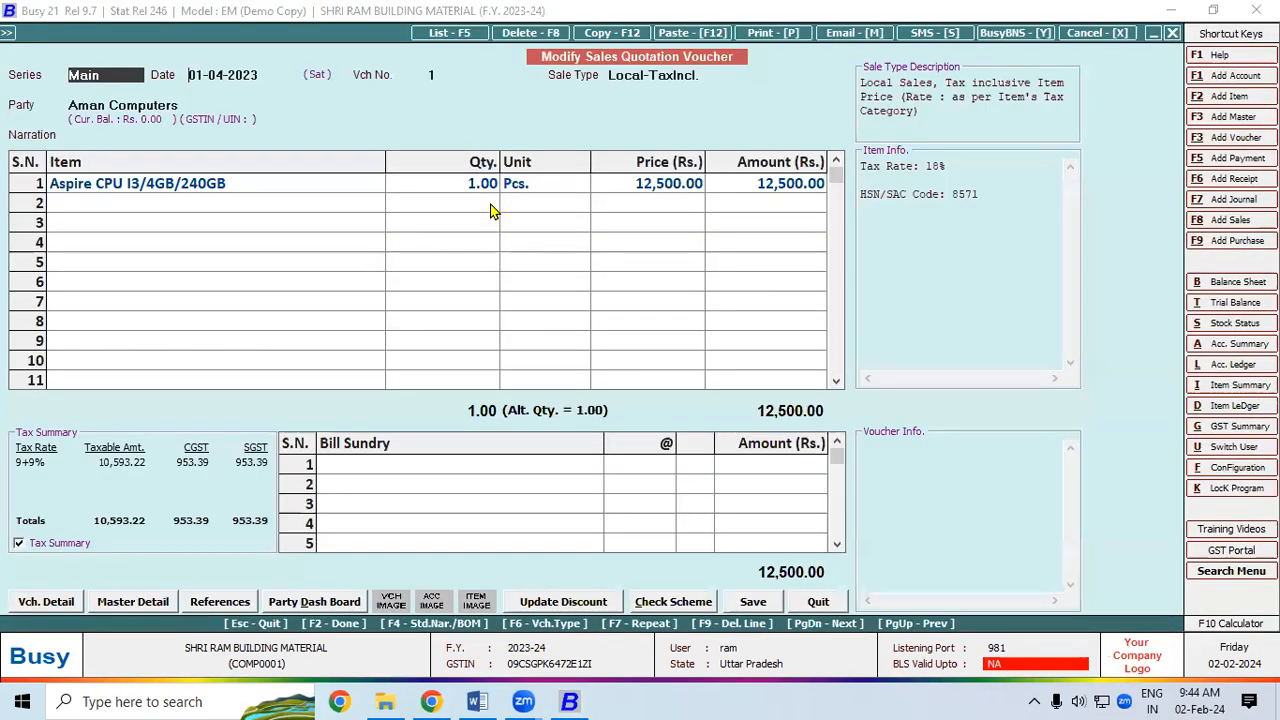
Copy quotation number SQ/101 from exercise 1 in the Word notes and set it as the voucher number in Busy
{"action": "key", "text": "Return"}
{"action": "key", "text": "Return"}
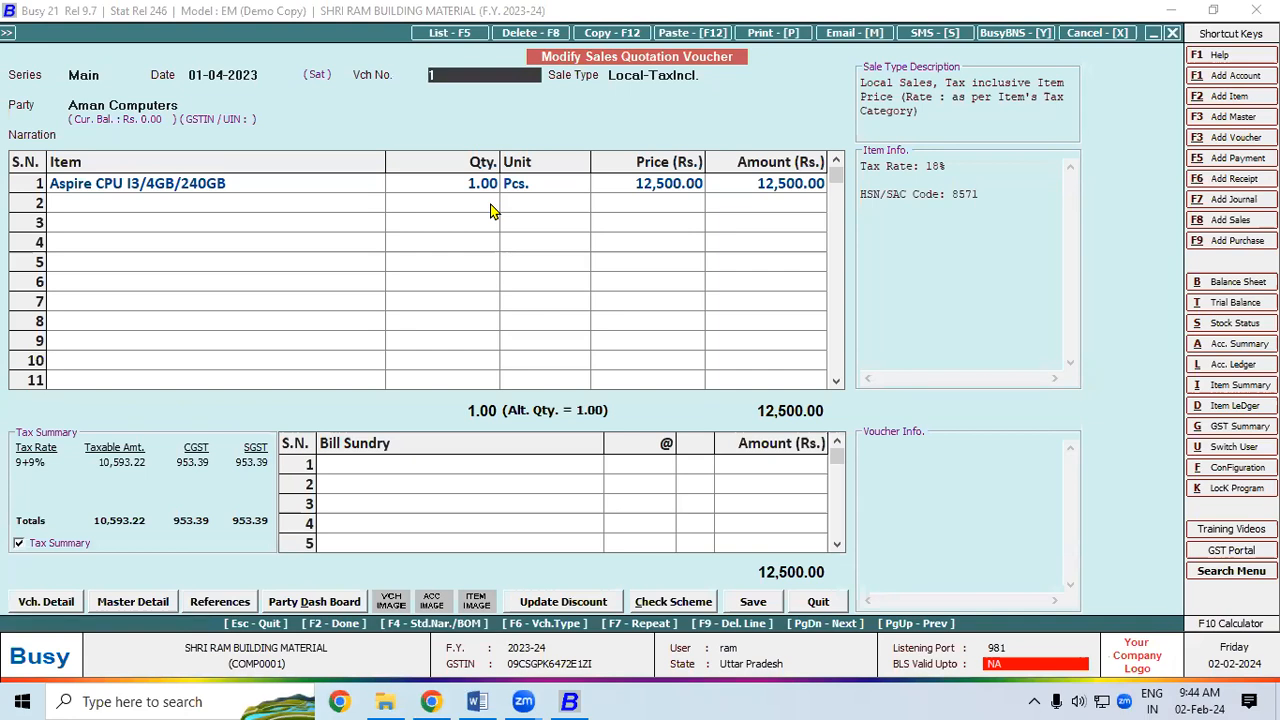
{"action": "left_click", "coordinate": [476, 701]}
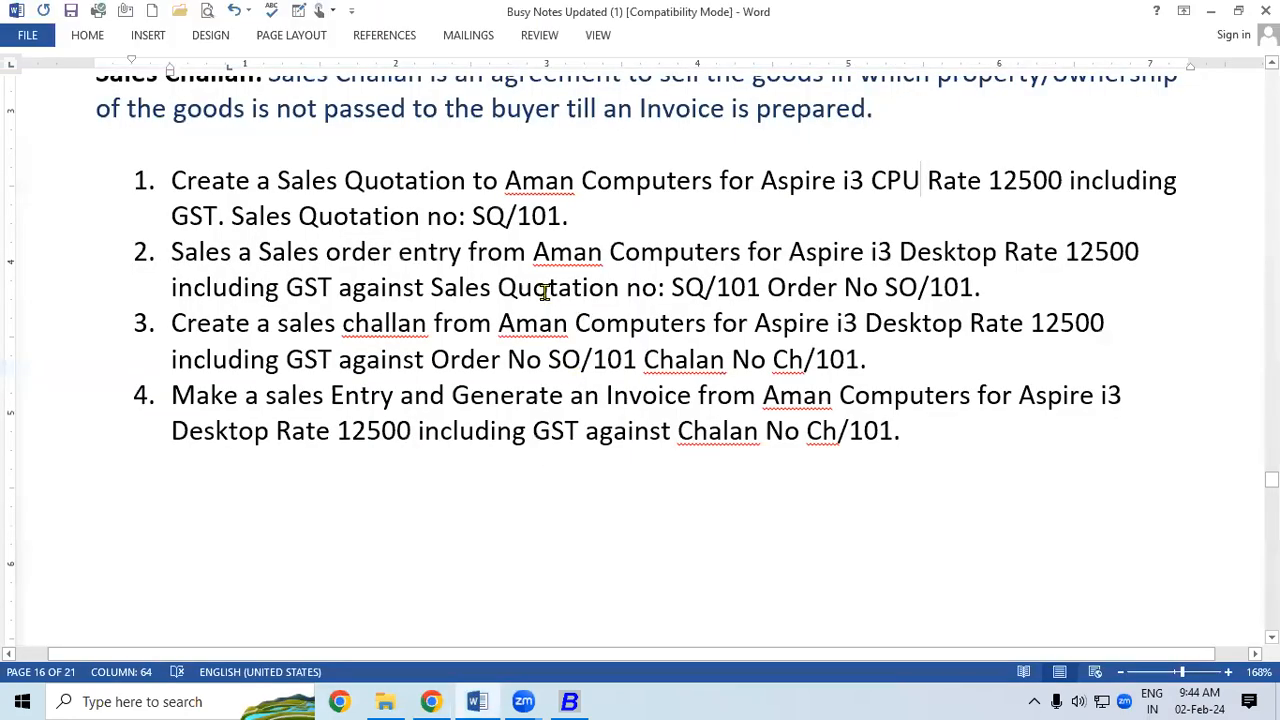
{"action": "left_click_drag", "start_coordinate": [473, 215], "coordinate": [543, 213]}
{"action": "key", "text": "ctrl+c"}
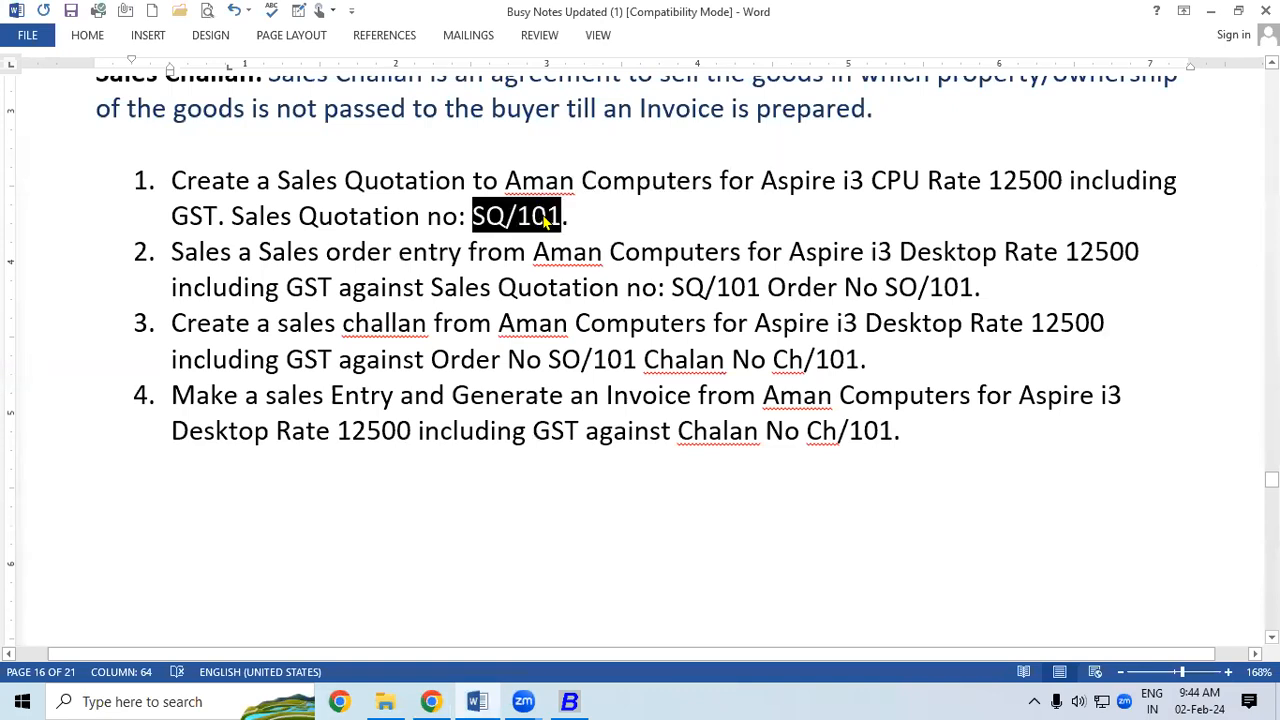
{"action": "left_click", "coordinate": [569, 701]}
{"action": "key", "text": "ctrl+v"}
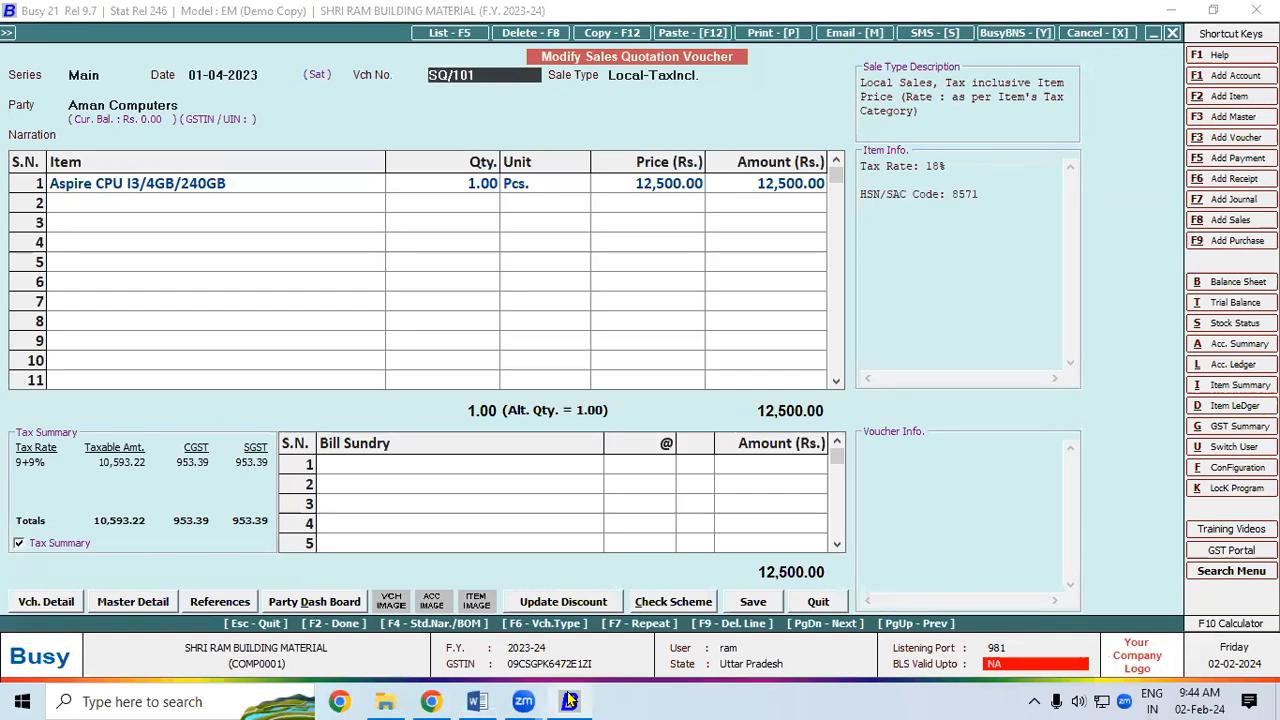
Save the modified Aman Computers sales quotation numbered SQ/101 and continue to its invoice printing options
{"action": "key", "text": "Return"}
{"action": "key", "text": "Return"}
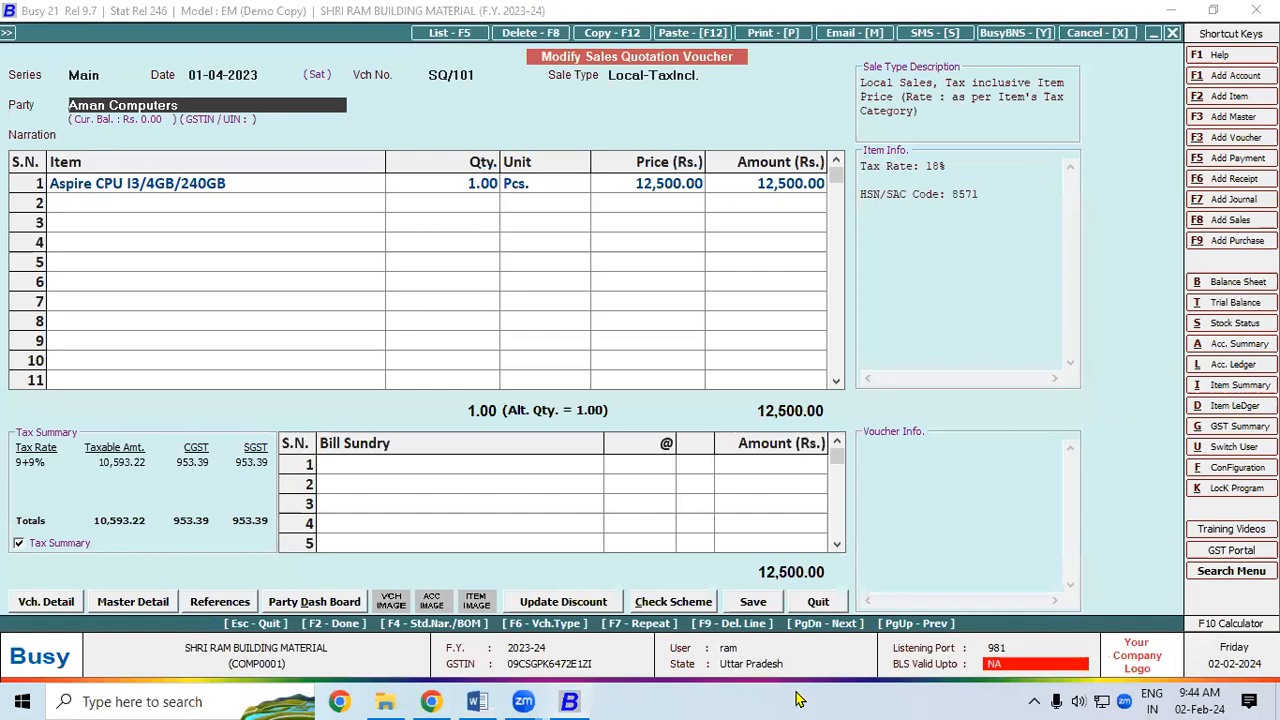
{"action": "left_click", "coordinate": [770, 602]}
{"action": "left_click", "coordinate": [687, 392]}
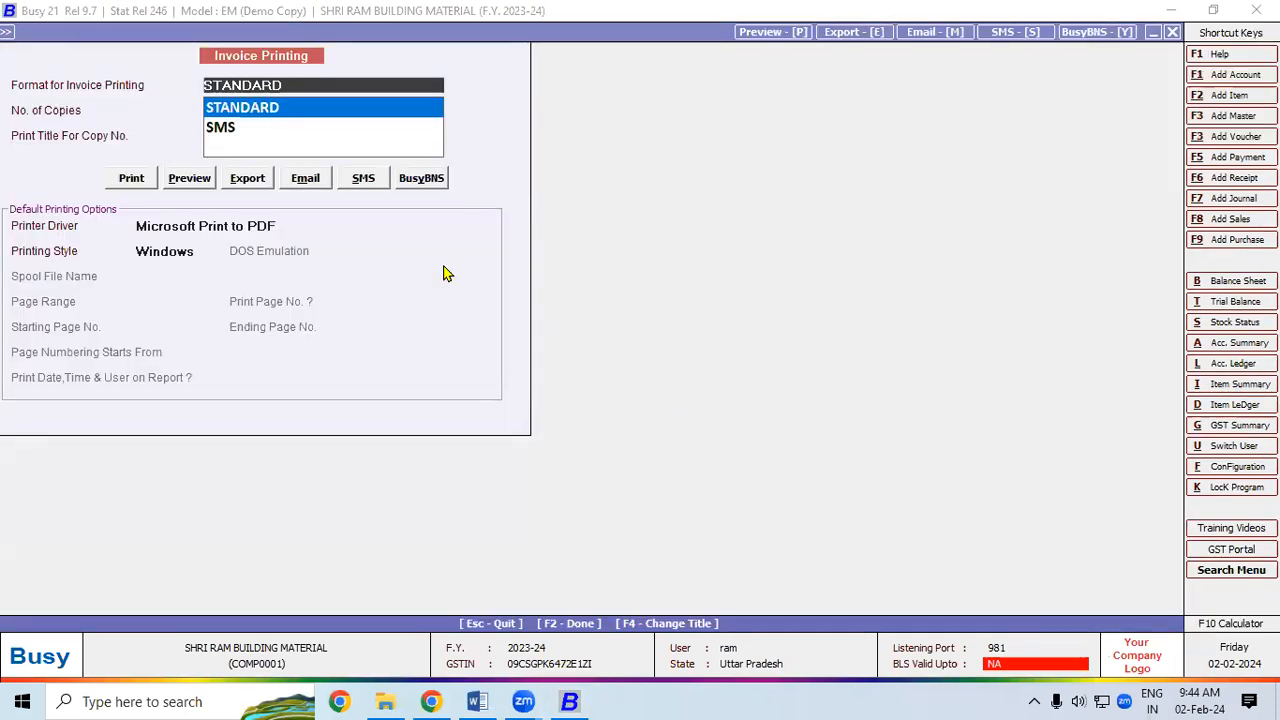
Review the quotation's print preview in the STANDARD format from header to signatory block, and leave invoice printing
{"action": "left_click", "coordinate": [189, 180]}
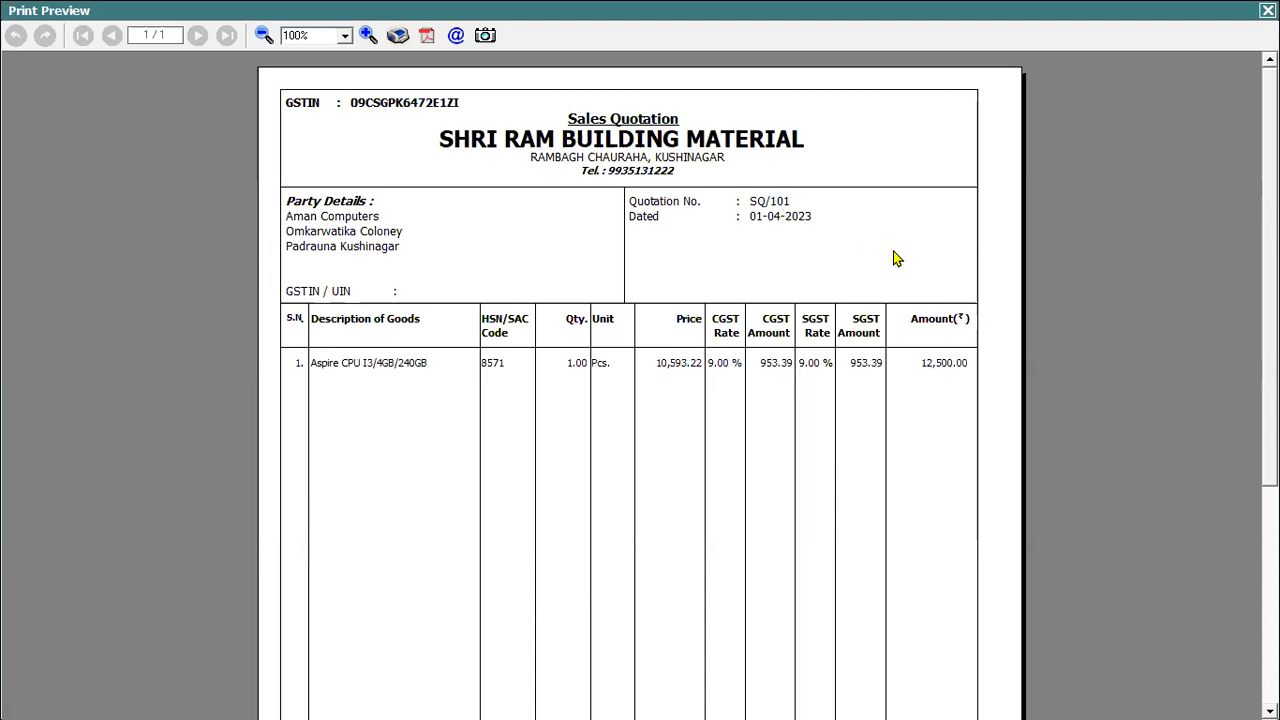
{"action": "scroll", "coordinate": [640, 380], "scroll_direction": "down", "scroll_amount": 10}
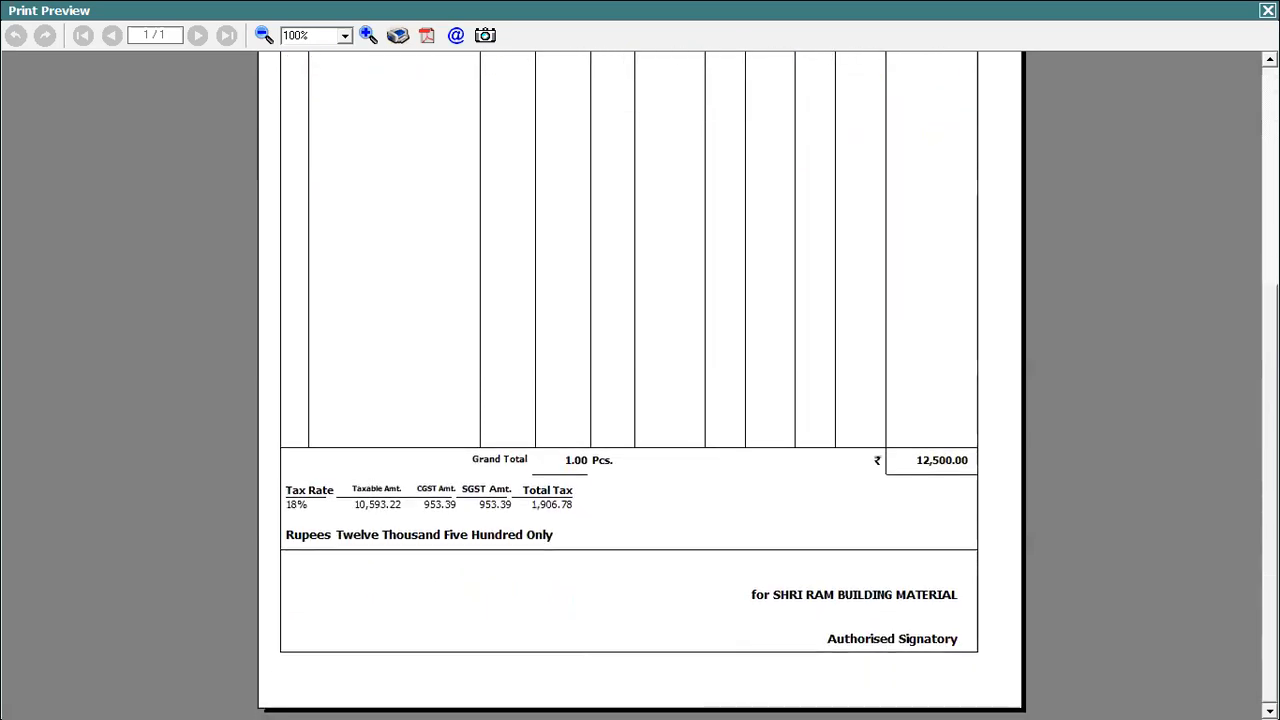
{"action": "scroll", "coordinate": [1247, 181], "scroll_direction": "up", "scroll_amount": 10}
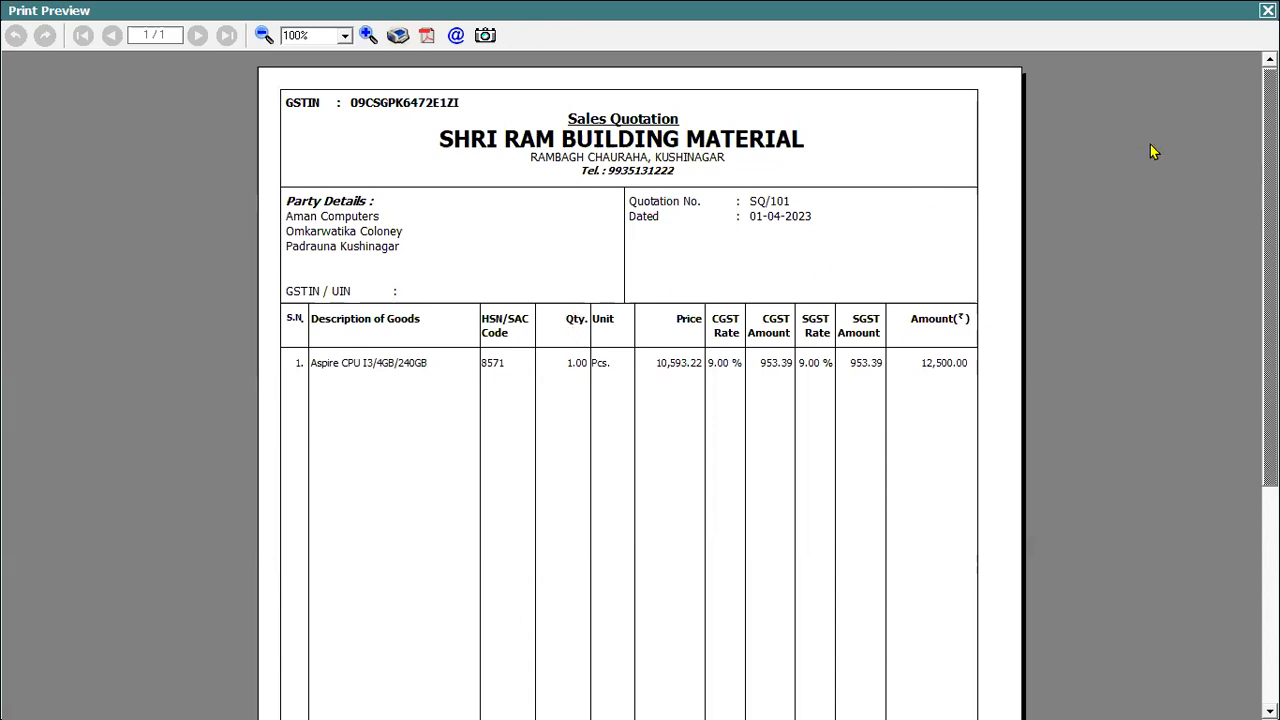
{"action": "left_click", "coordinate": [1267, 10]}
{"action": "key", "text": "Escape"}
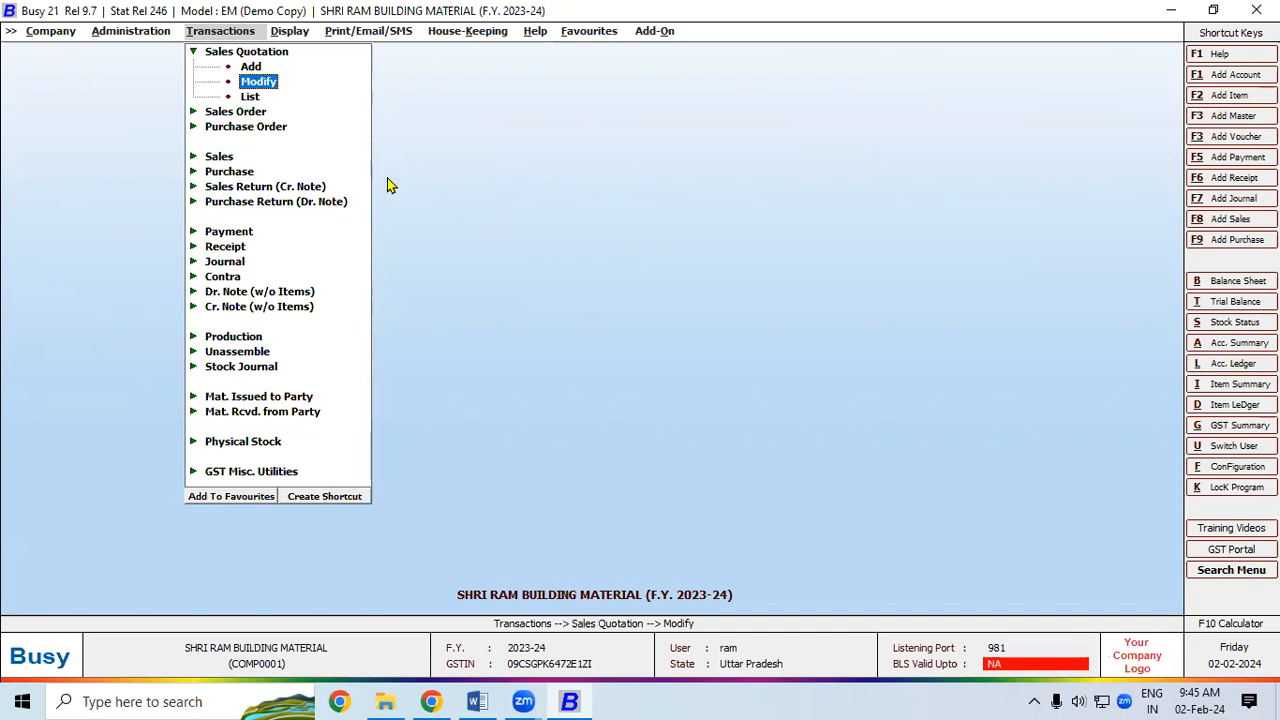
Start a Main-series sales order dated 01-04-2023, using order number SO/101 copied from exercise 2 in the Word notes
{"action": "left_click", "coordinate": [229, 115]}
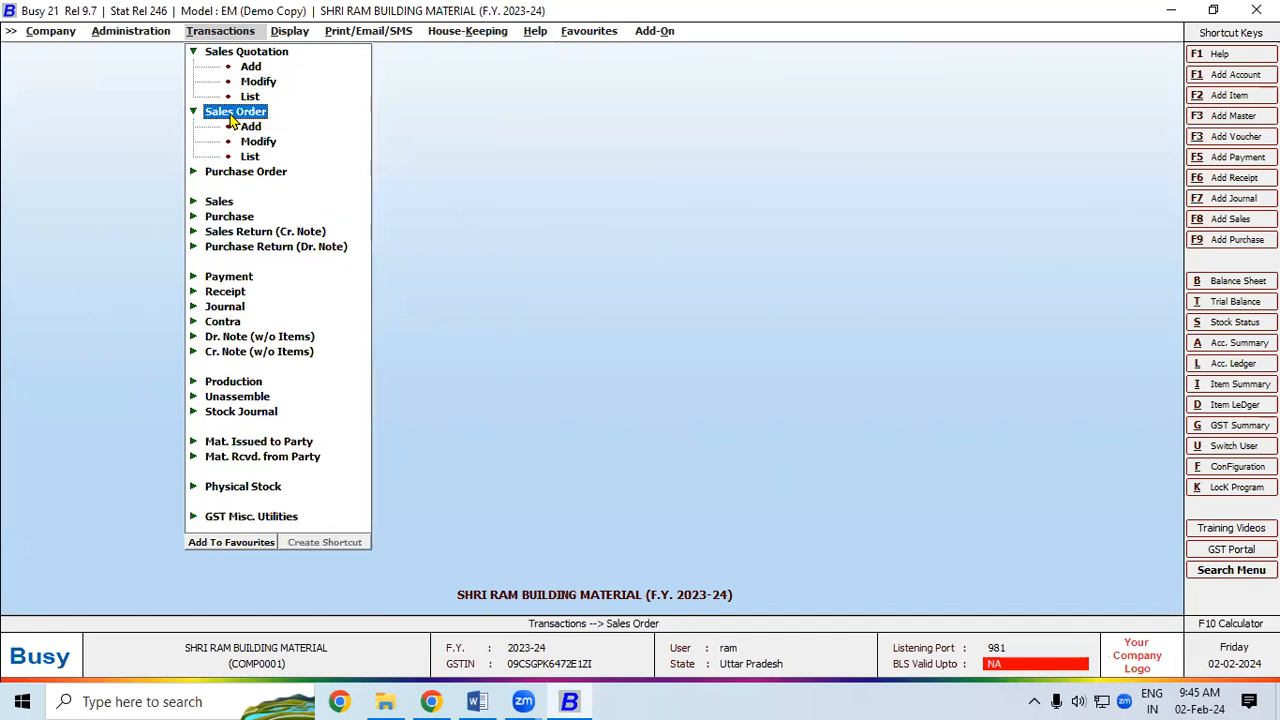
{"action": "double_click", "coordinate": [249, 125]}
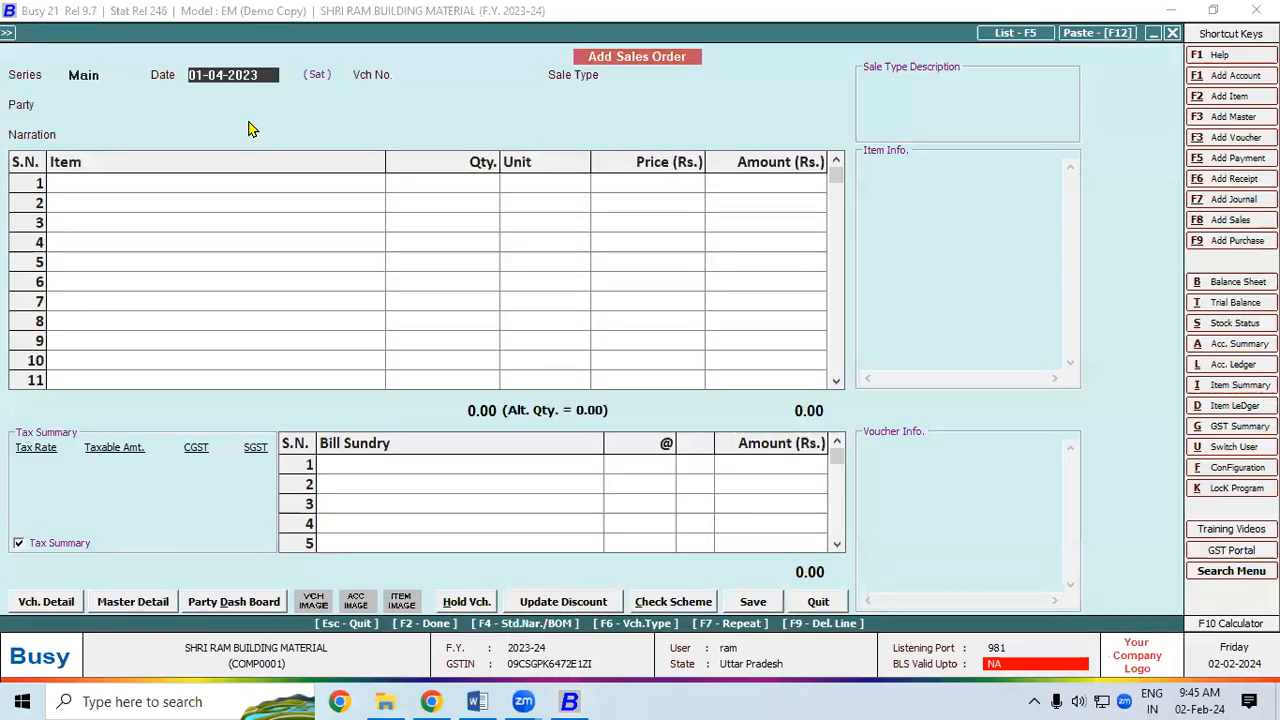
{"action": "key", "text": "Return"}
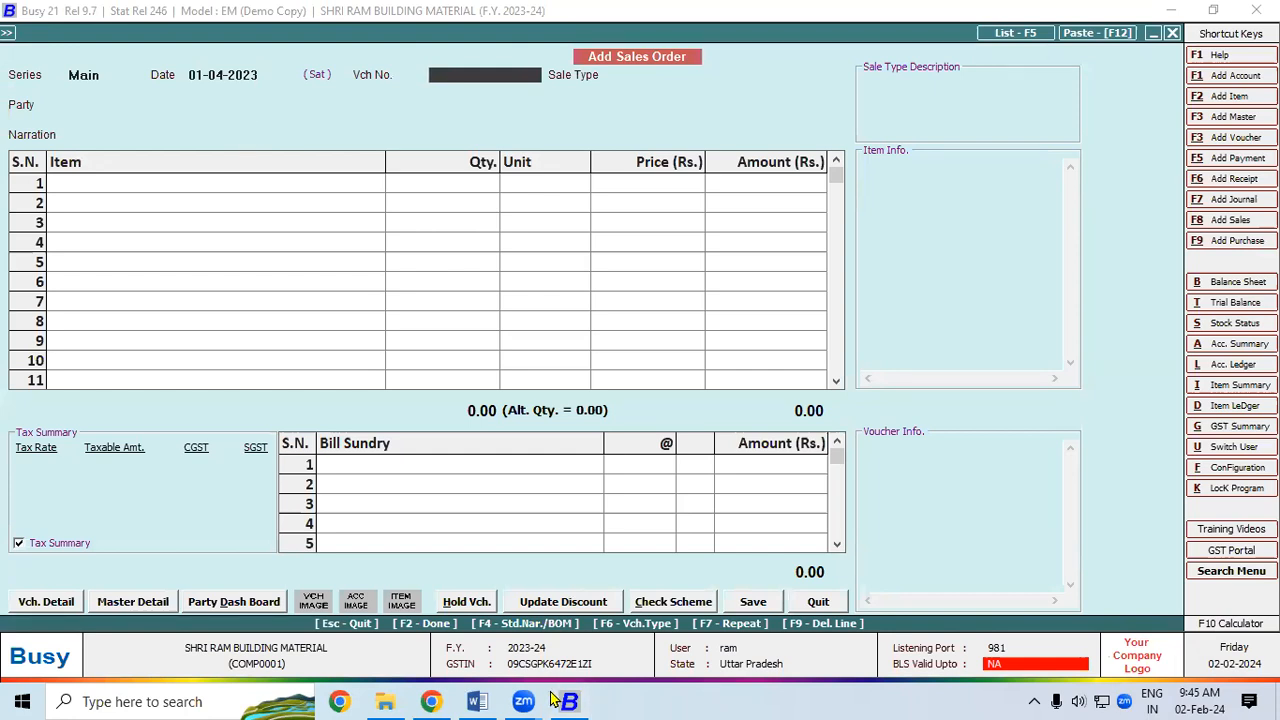
{"action": "left_click", "coordinate": [494, 700]}
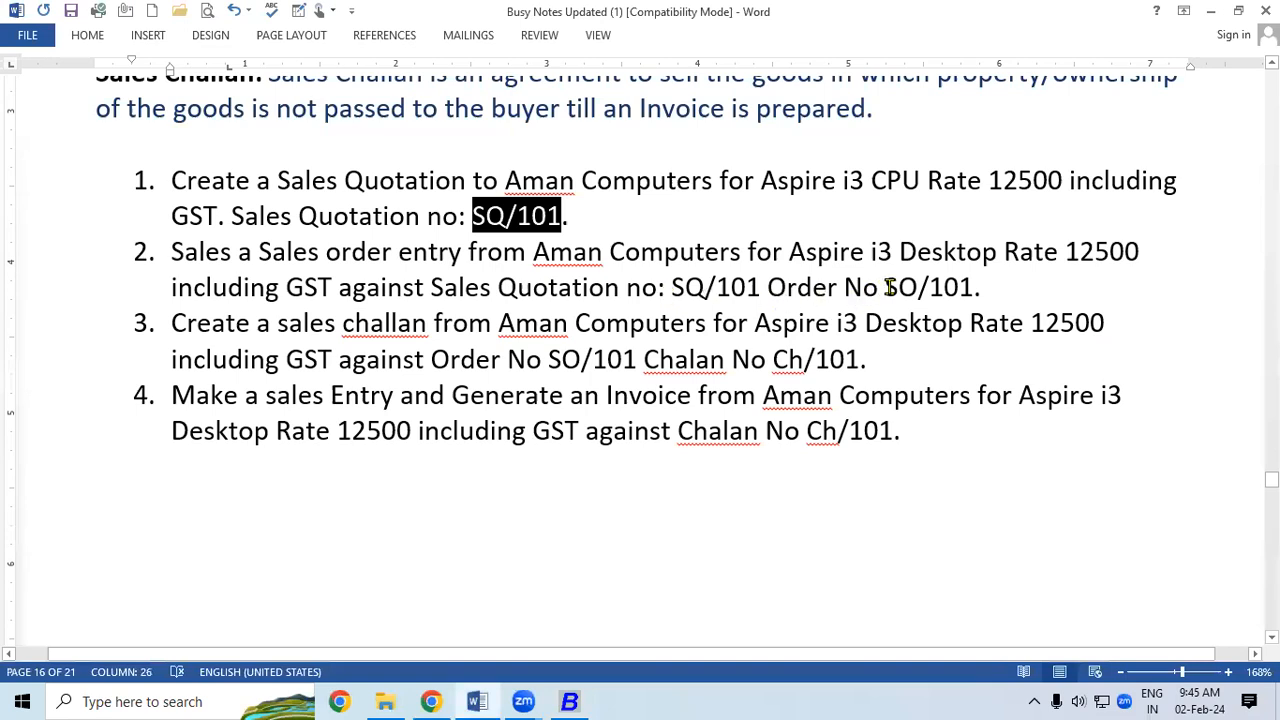
{"action": "left_click_drag", "start_coordinate": [884, 287], "coordinate": [948, 287]}
{"action": "key", "text": "ctrl+c"}
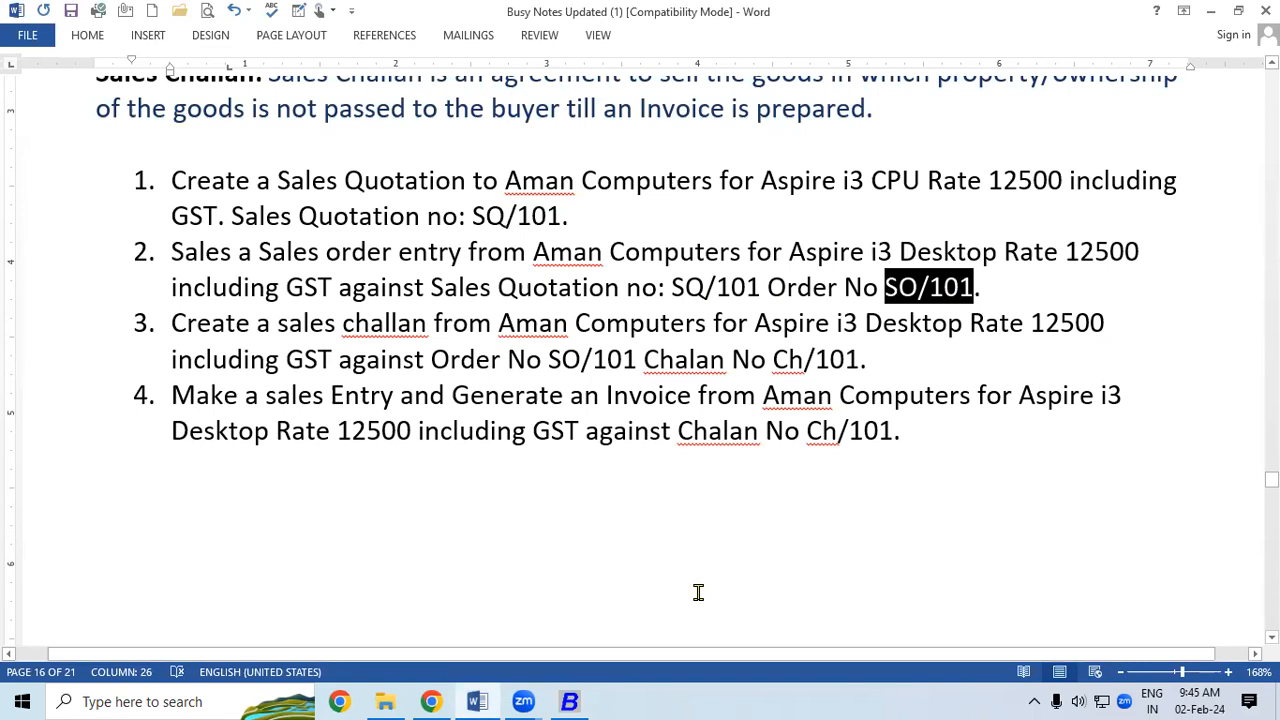
{"action": "left_click", "coordinate": [576, 698]}
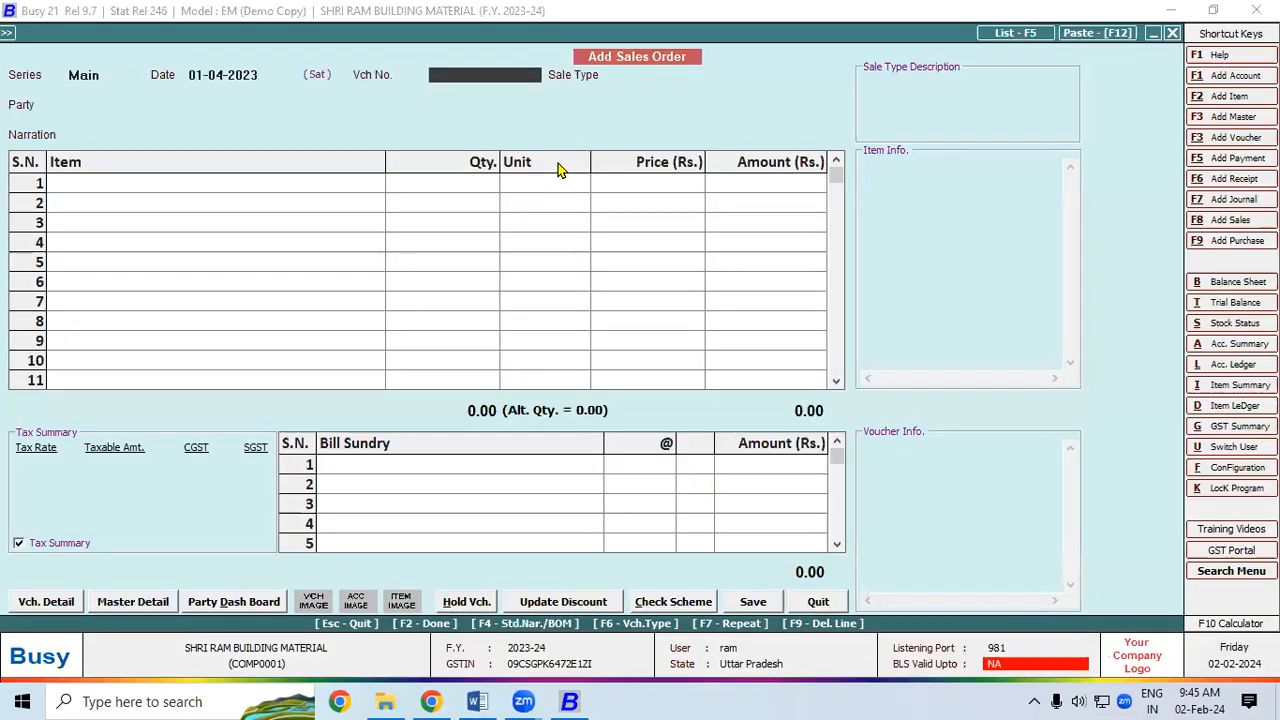
{"action": "key", "text": "ctrl+v"}
{"action": "key", "text": "Return"}
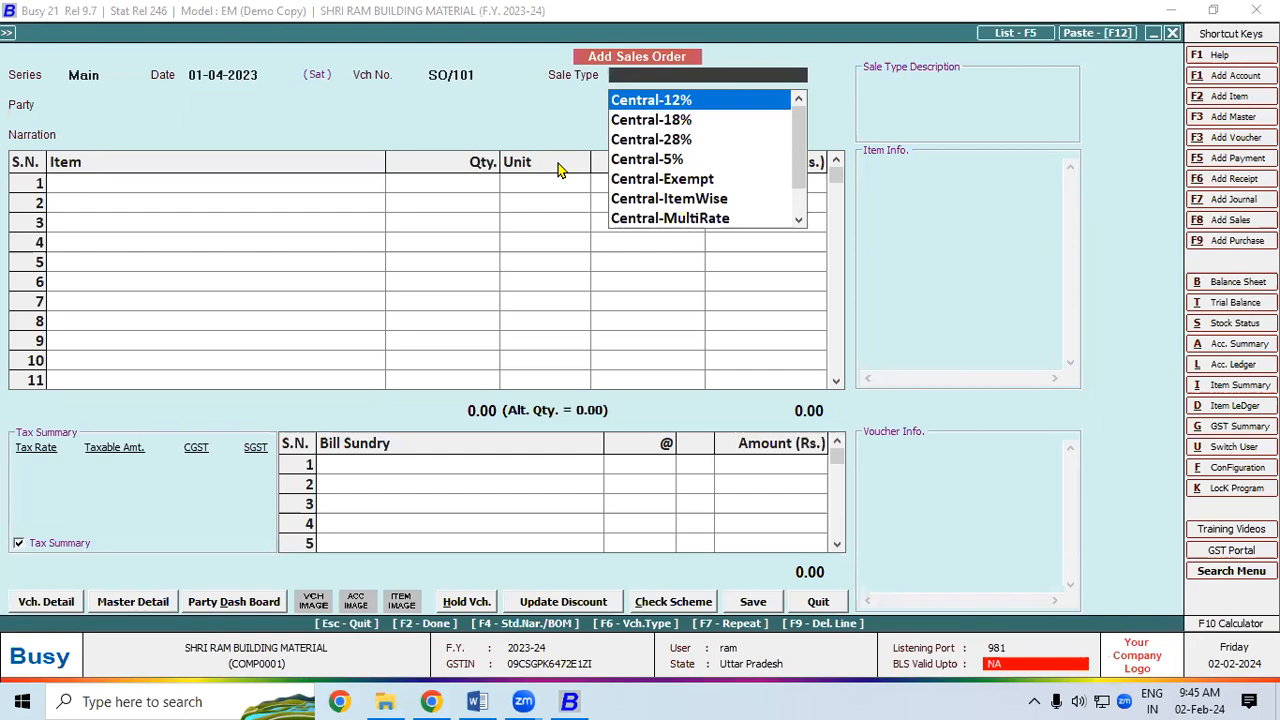
Set the sales order's sale type to Local-TaxIncl. and its party to Aman Computers
{"action": "type", "text": "ta"}
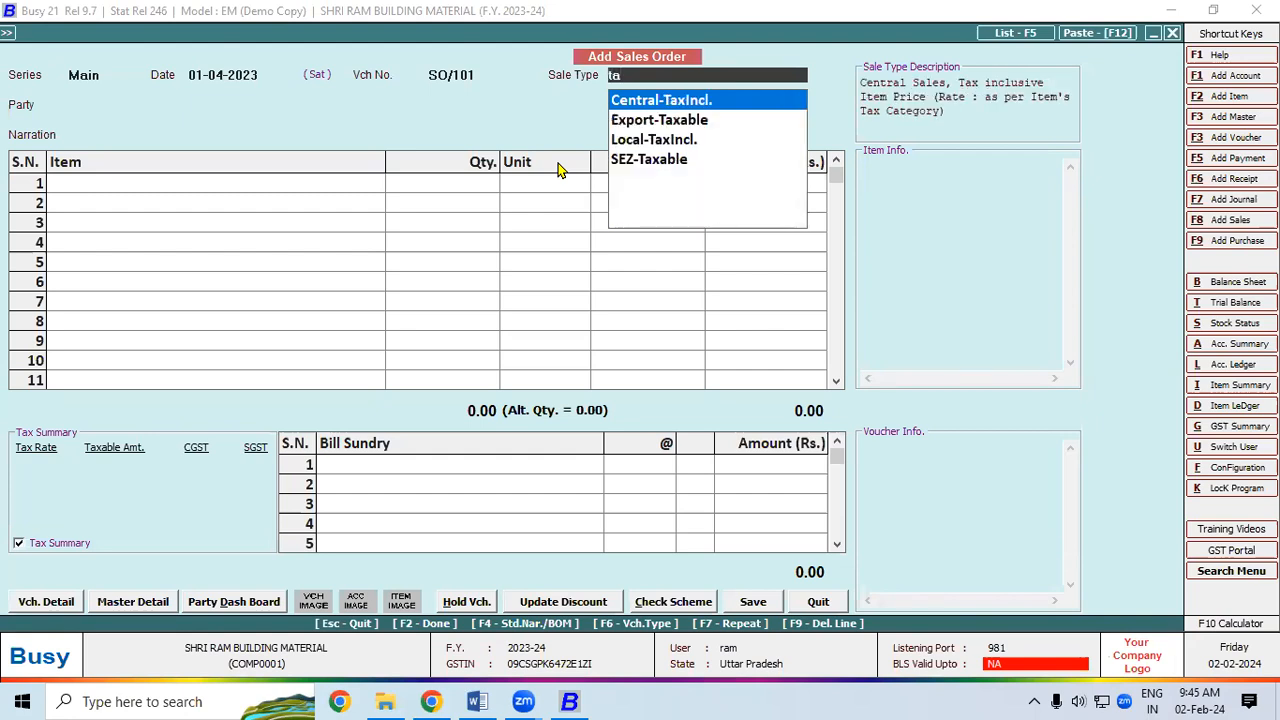
{"action": "key", "text": "Down"}
{"action": "key", "text": "Down"}
{"action": "key", "text": "Return"}
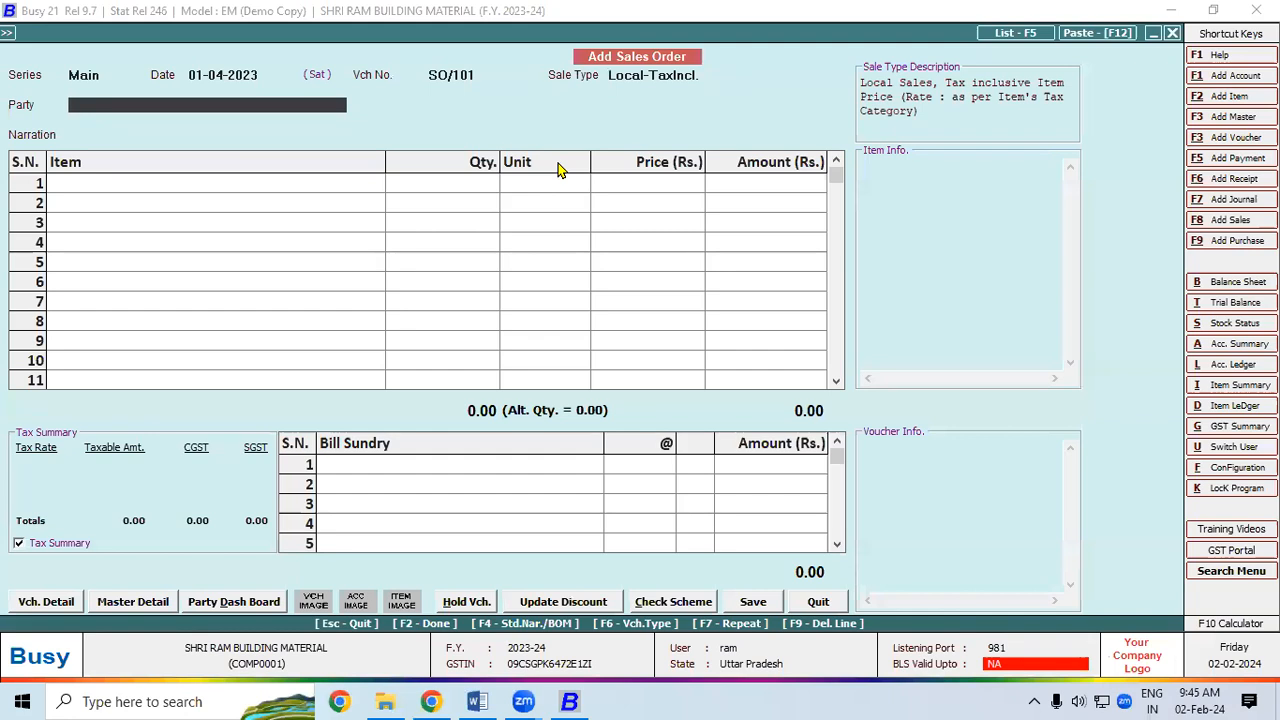
{"action": "key", "text": "Down"}
{"action": "key", "text": "Return"}
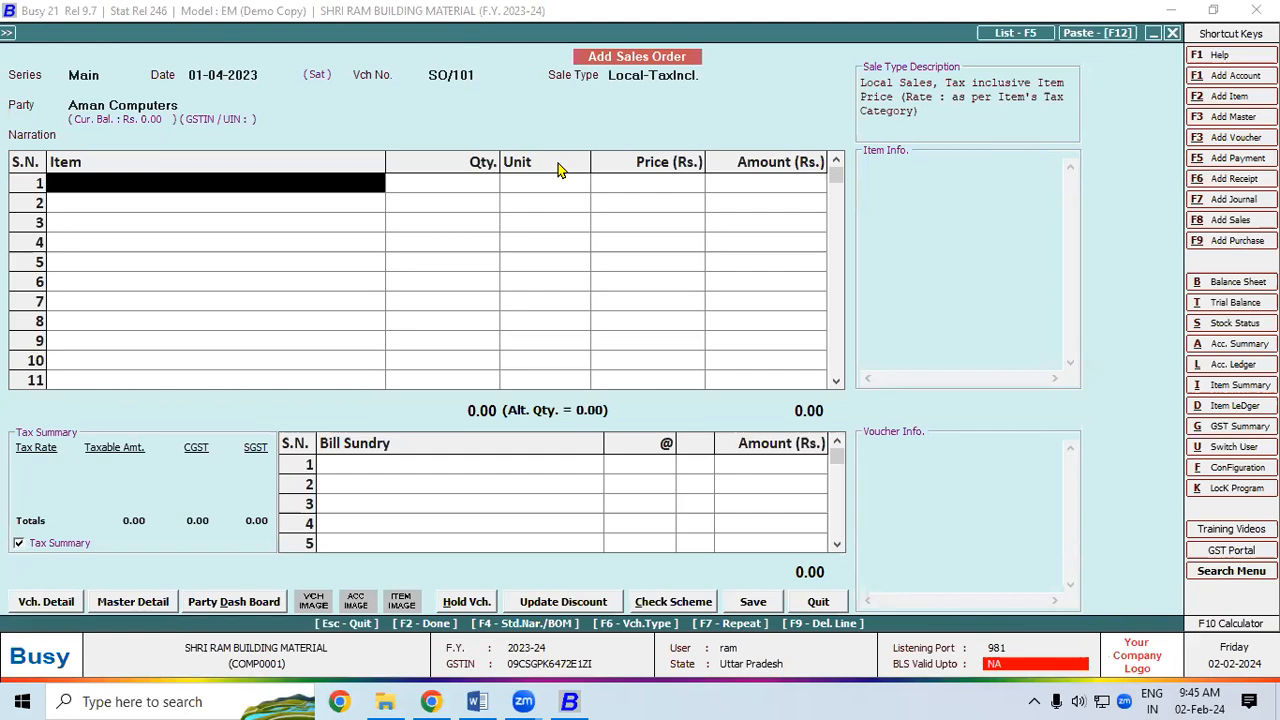
Fill the sales order with the items of pending quotation SQ/101, save it, and leave sales order entry
{"action": "key", "text": "alt+q"}
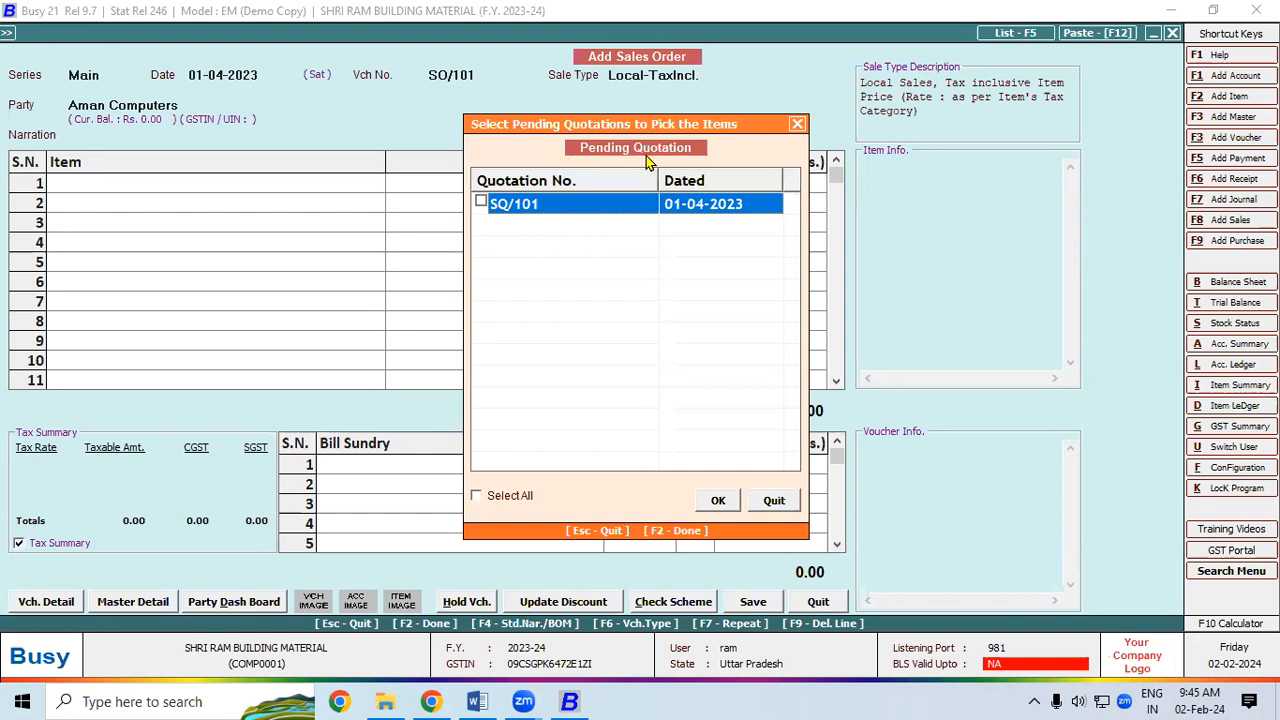
{"action": "left_click", "coordinate": [481, 203]}
{"action": "left_click", "coordinate": [716, 502]}
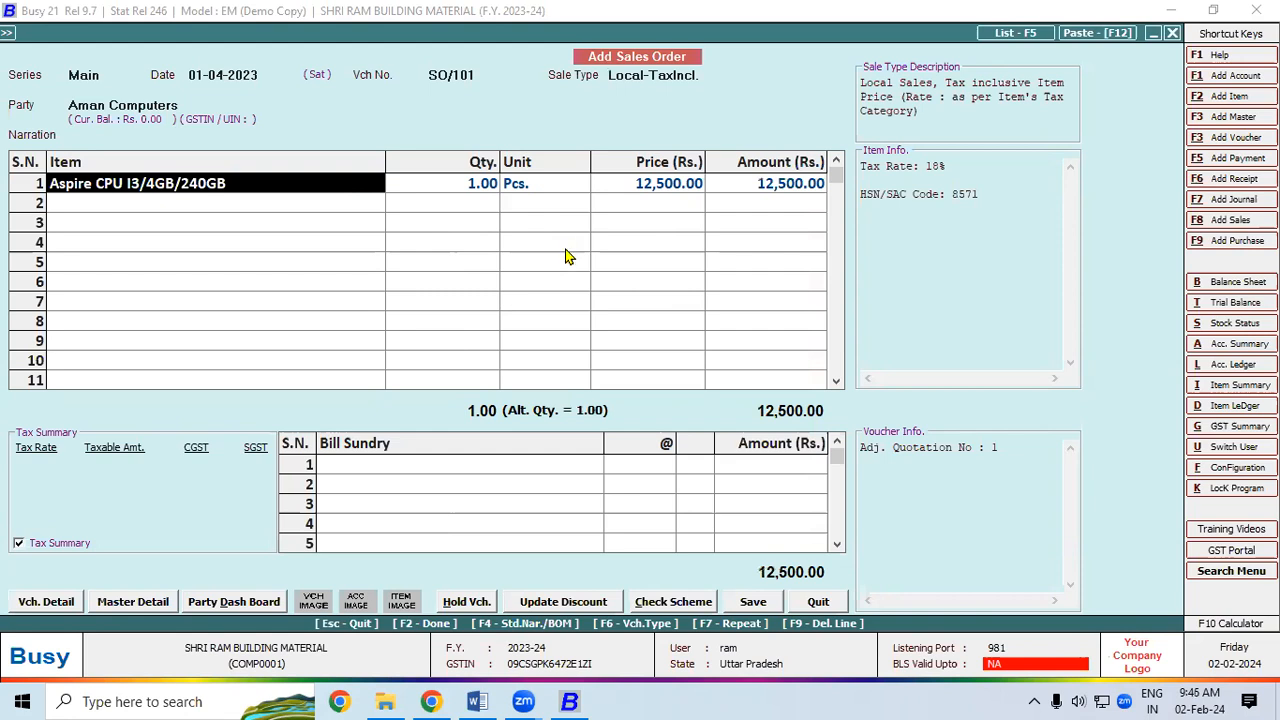
{"action": "left_click", "coordinate": [752, 604]}
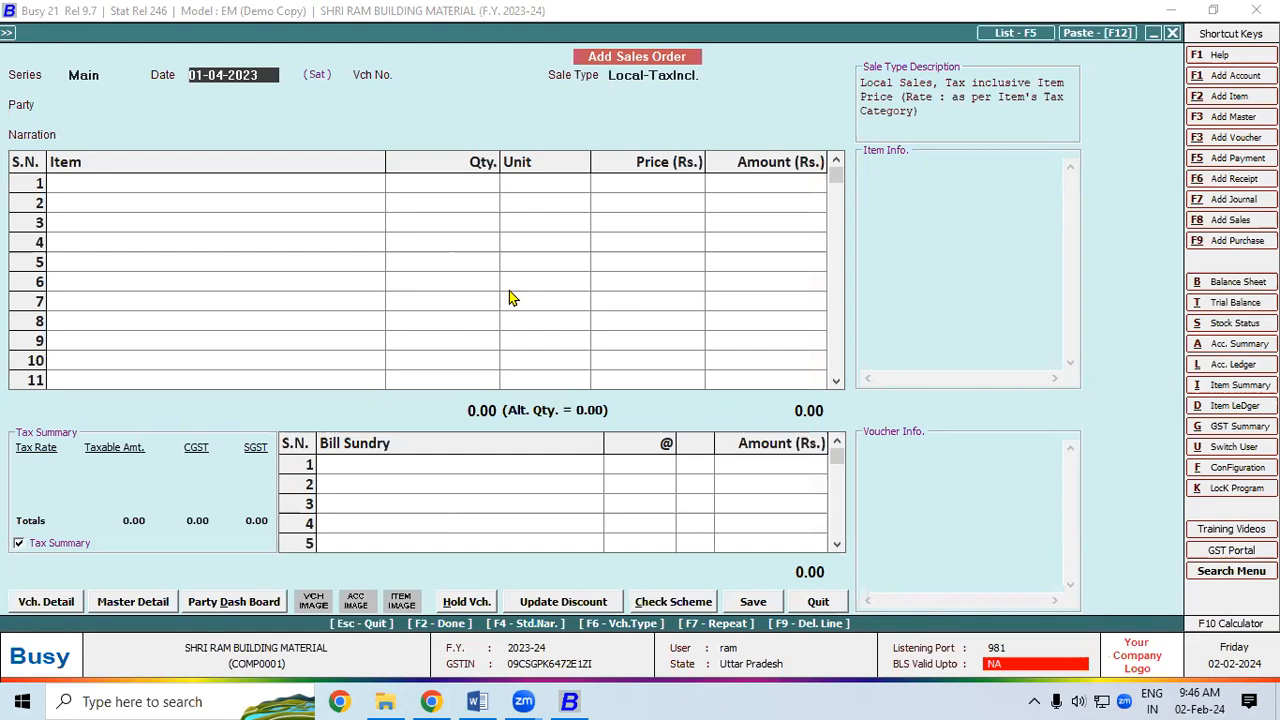
{"action": "key", "text": "Escape"}
{"action": "key", "text": "Return"}
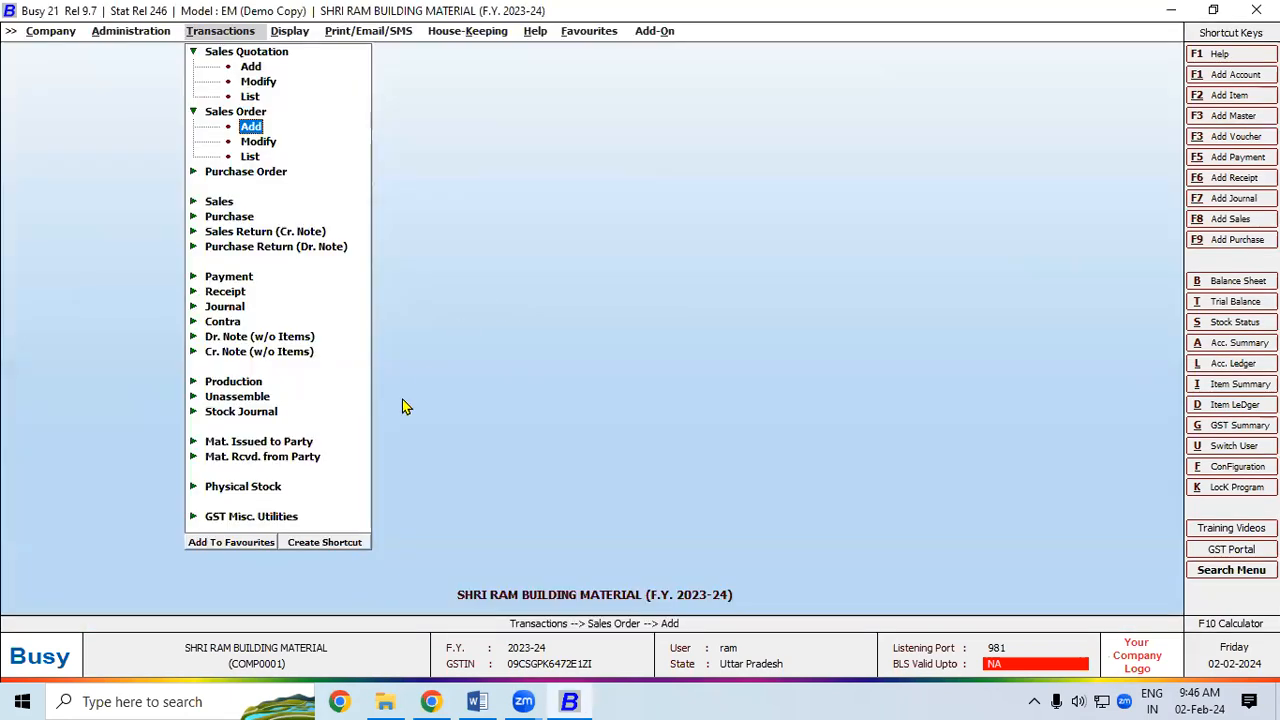
Start a Main-series Mat. Issued to Party voucher dated 01-04-2023 with type Sale Challan
{"action": "left_click", "coordinate": [276, 446]}
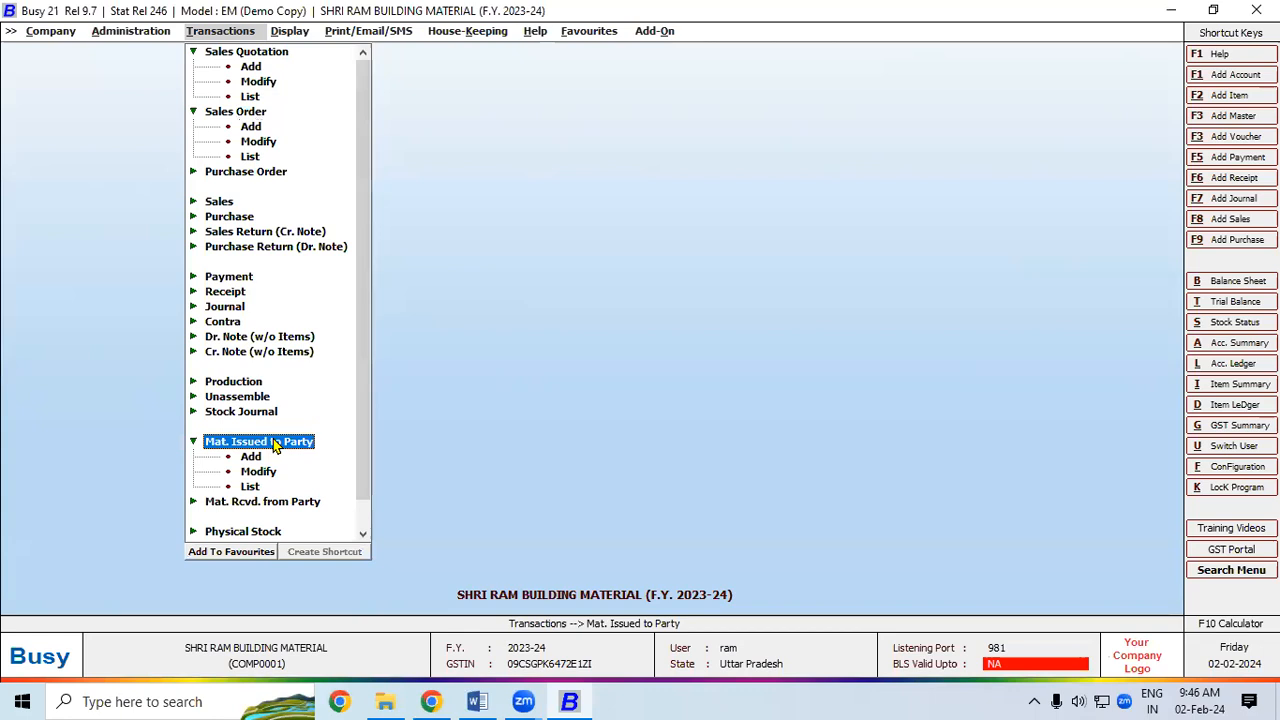
{"action": "left_click", "coordinate": [252, 458]}
{"action": "left_click", "coordinate": [252, 458]}
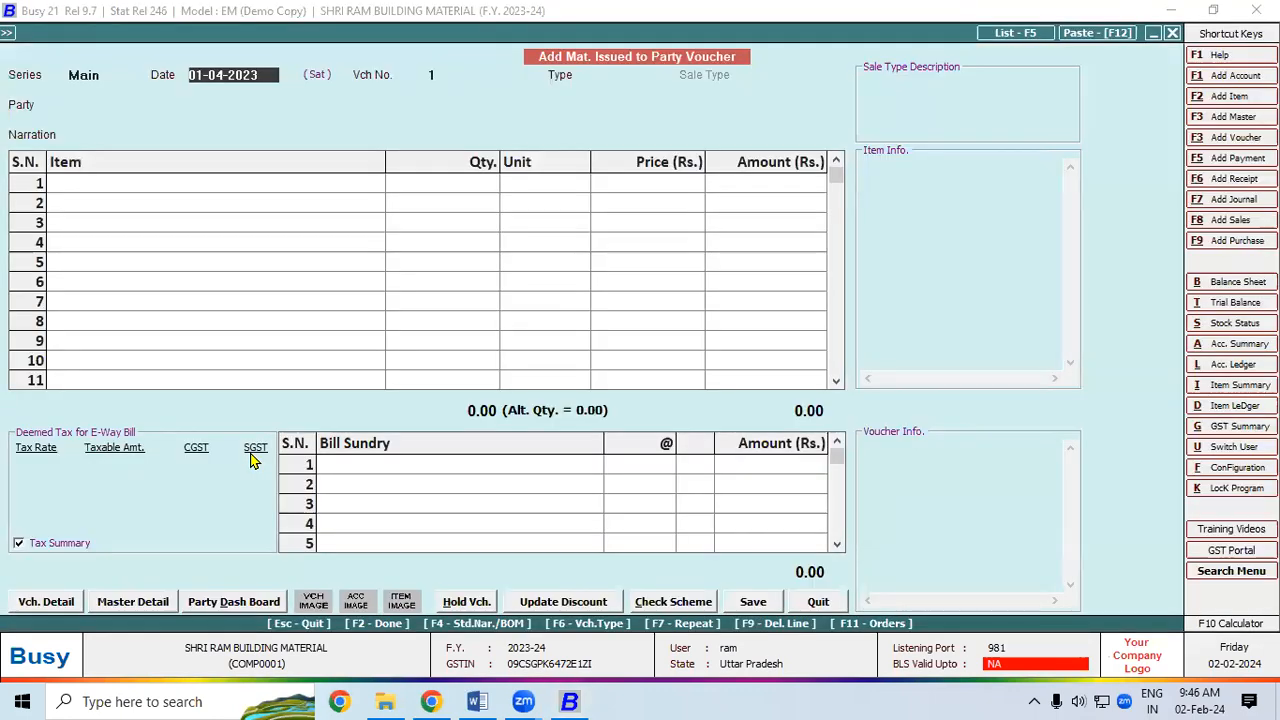
{"action": "key", "text": "Return"}
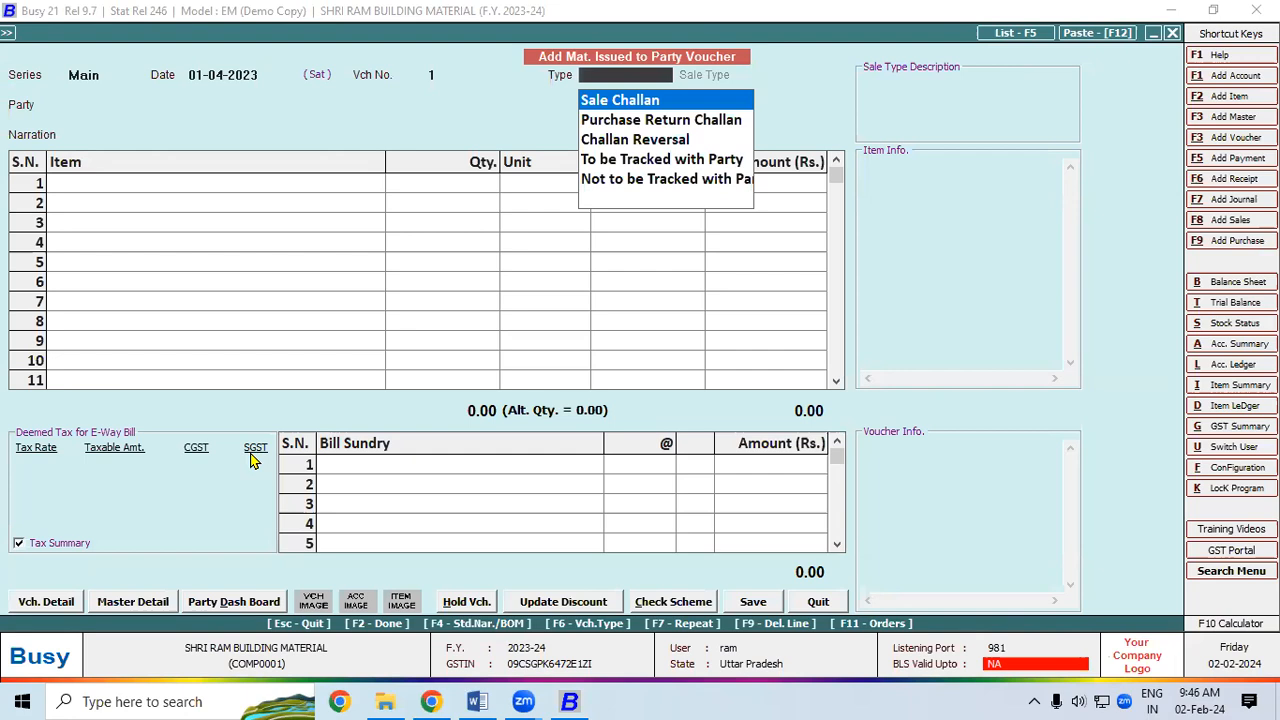
{"action": "key", "text": "Down"}
{"action": "key", "text": "Up"}
{"action": "key", "text": "Return"}
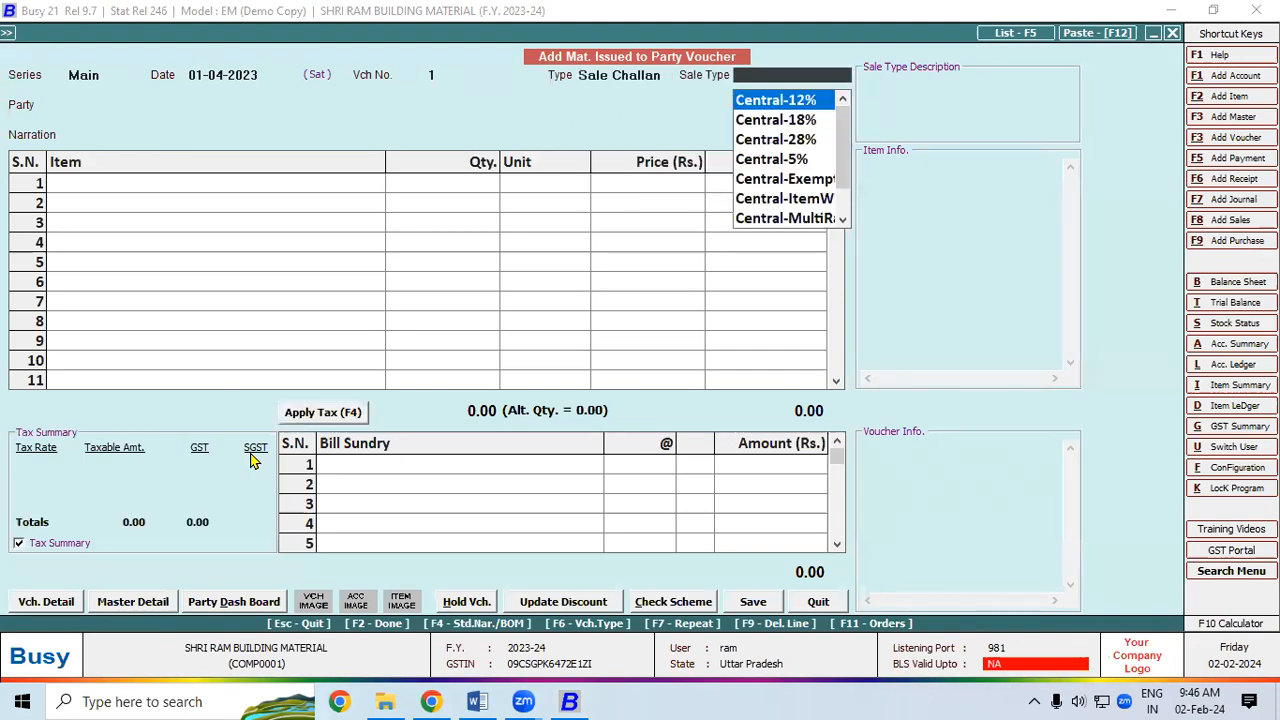
Set the sale challan's sale type to Local-TaxIncl. and choose Aman Computers as the party
{"action": "type", "text": "tax"}
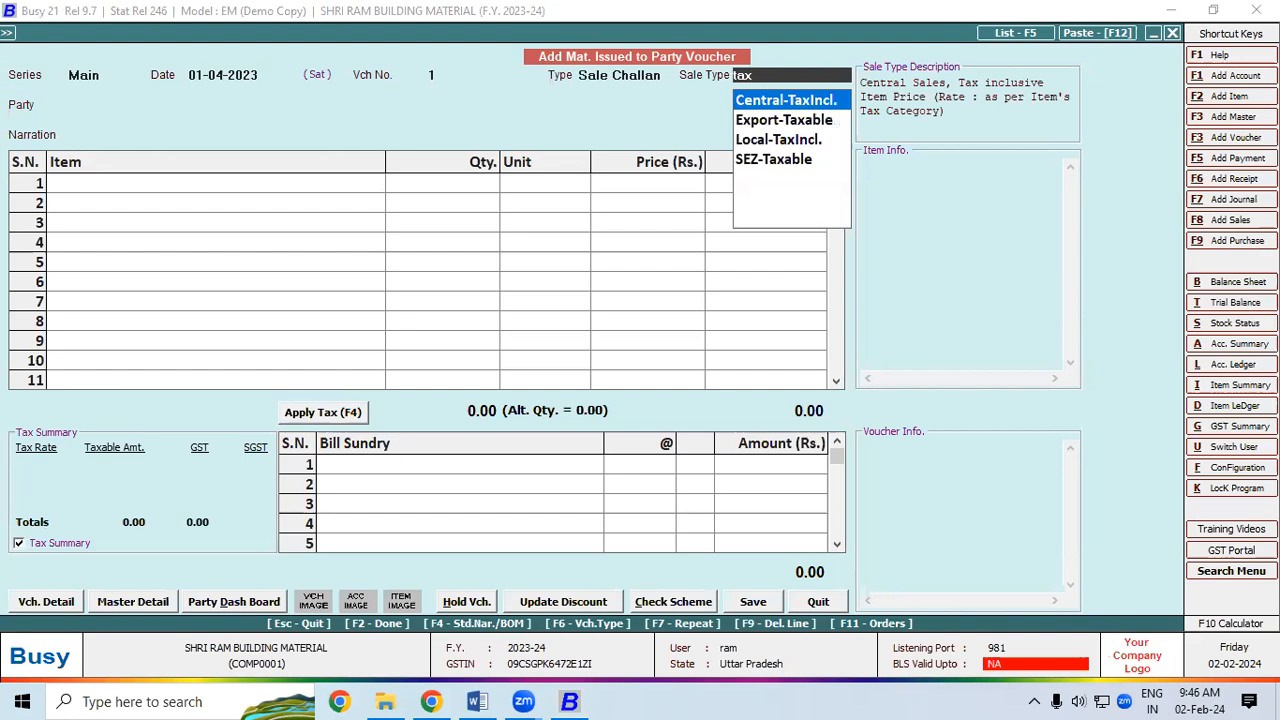
{"action": "key", "text": "Down"}
{"action": "key", "text": "Down"}
{"action": "key", "text": "Return"}
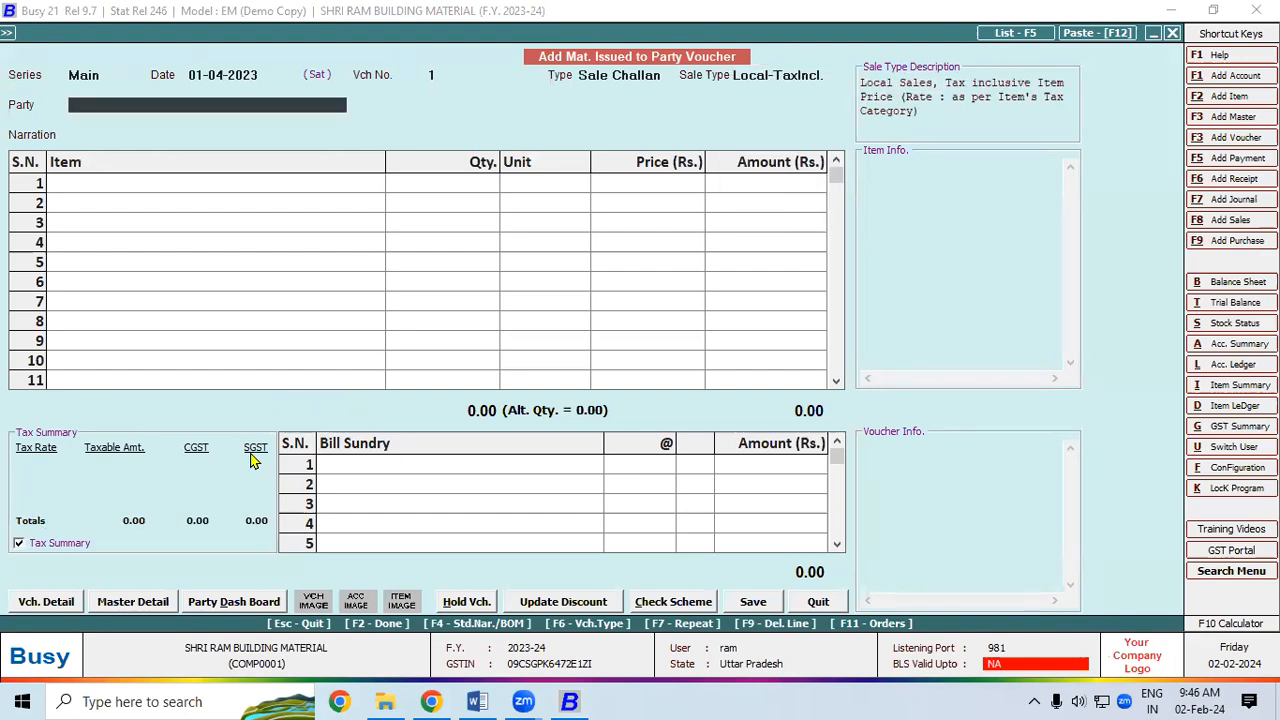
{"action": "type", "text": "am"}
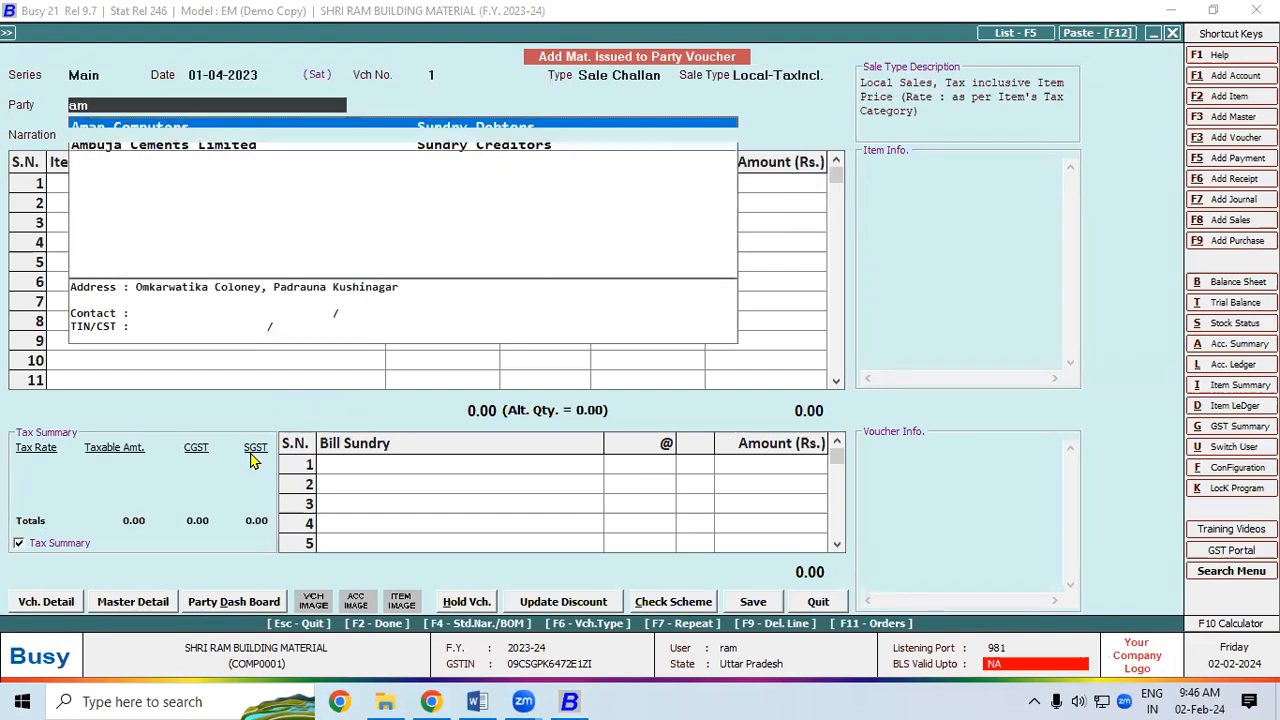
{"action": "key", "text": "Return"}
{"action": "key", "text": "Return"}
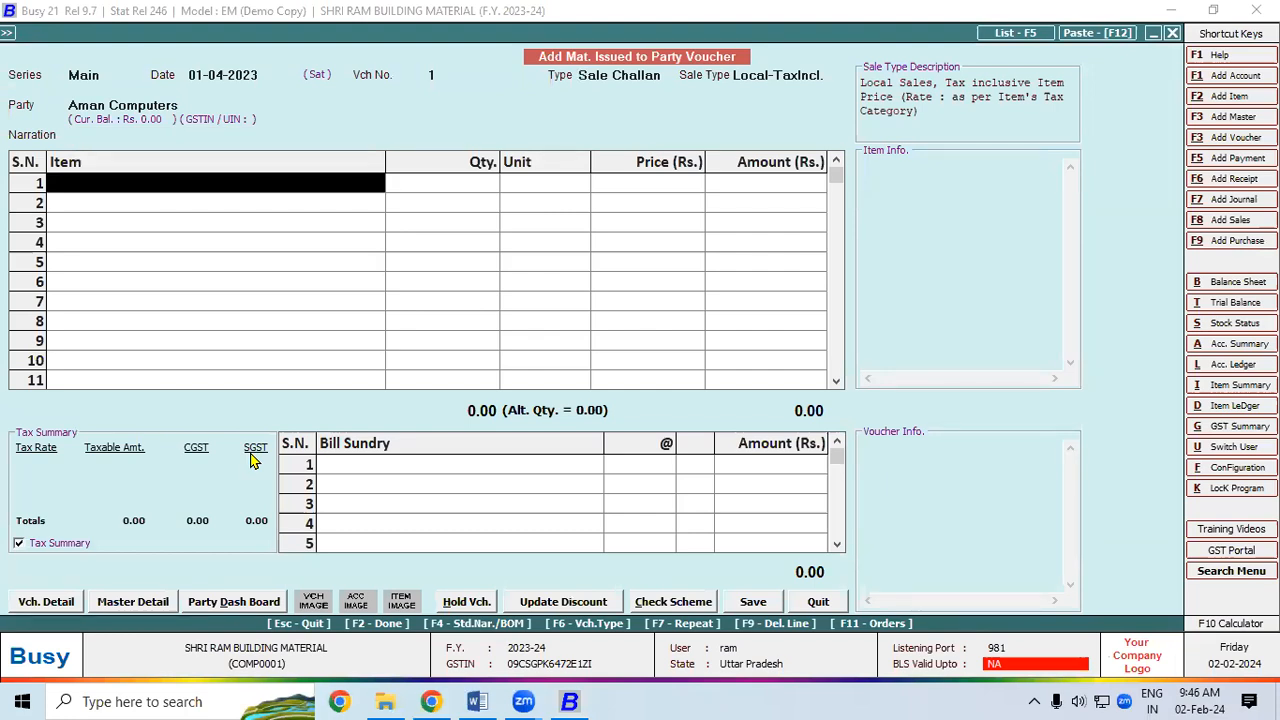
Compare the challan's pending orders with the order number in exercise 3 of the Word notes, and close the list without picking any
{"action": "key", "text": "F11"}
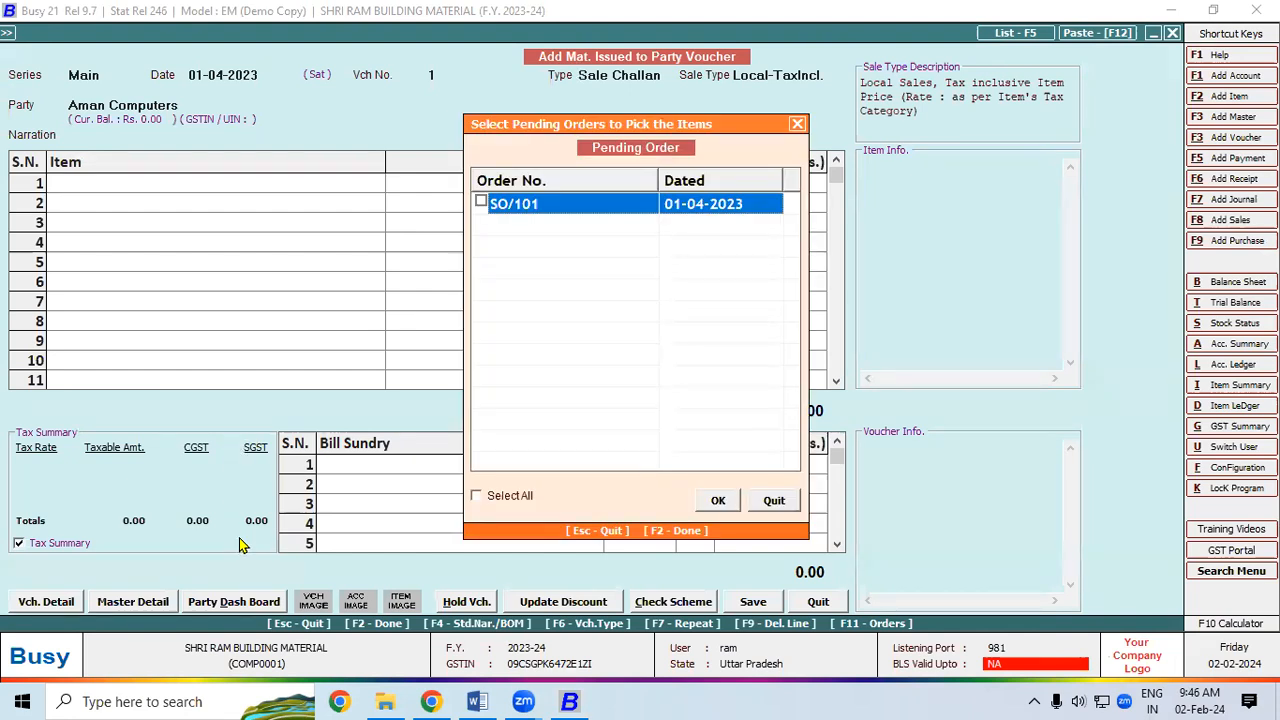
{"action": "key", "text": "alt+Tab"}
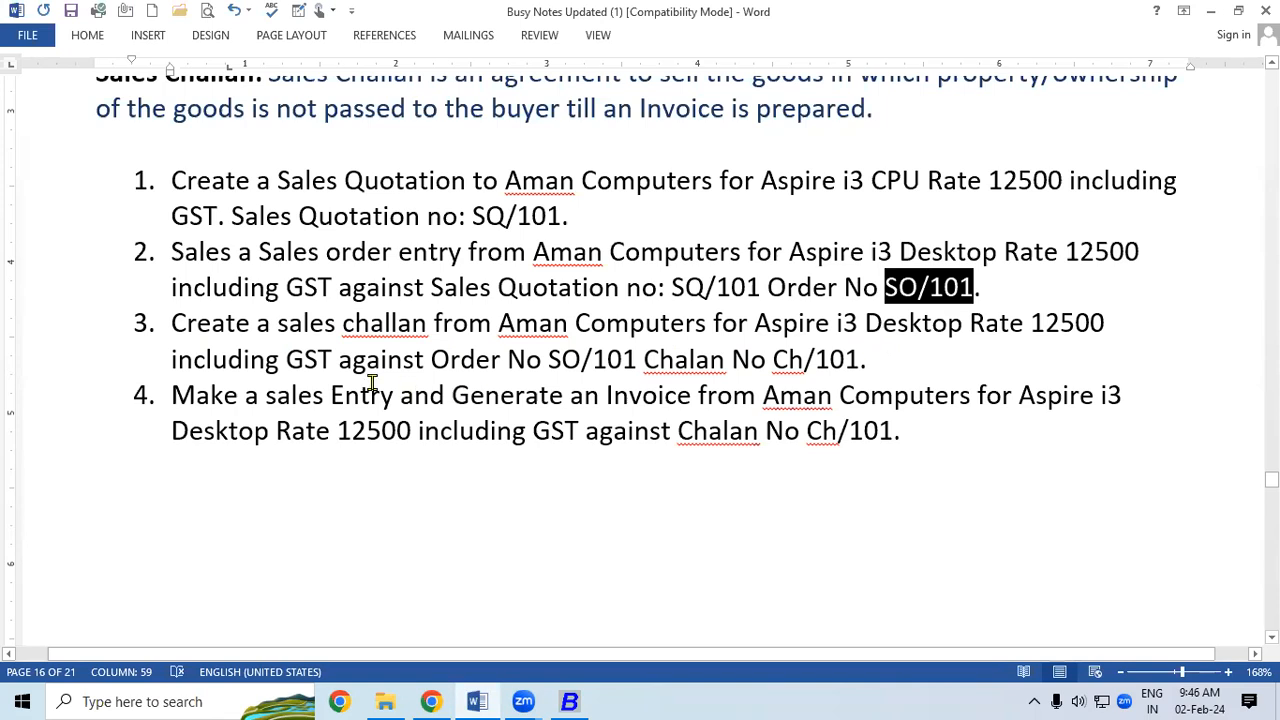
{"action": "left_click_drag", "start_coordinate": [533, 359], "coordinate": [640, 362]}
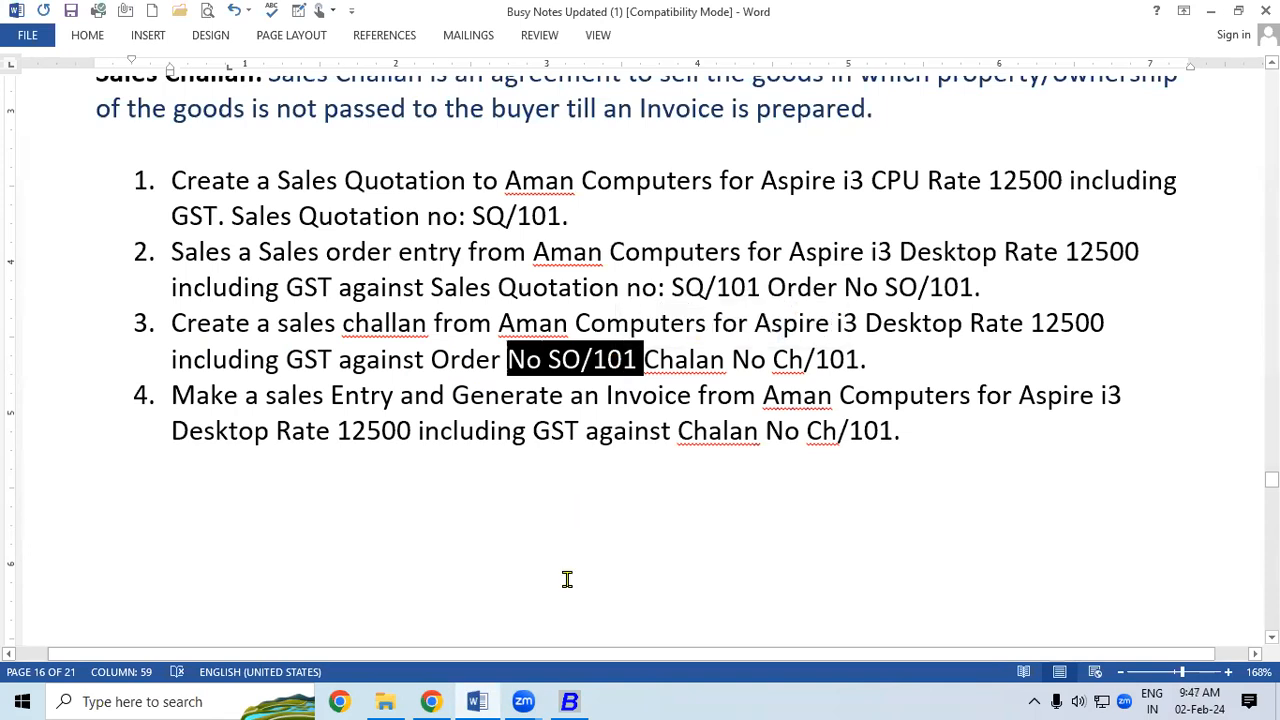
{"action": "key", "text": "alt+Tab"}
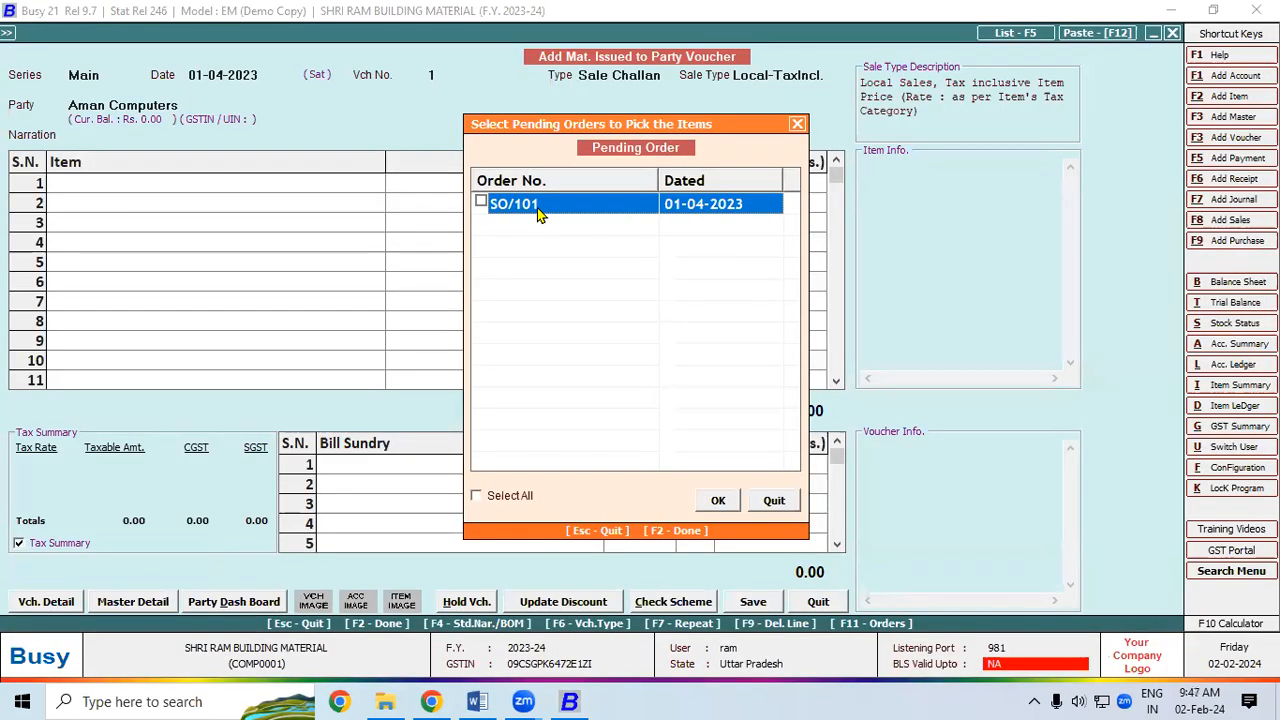
{"action": "left_click", "coordinate": [797, 125]}
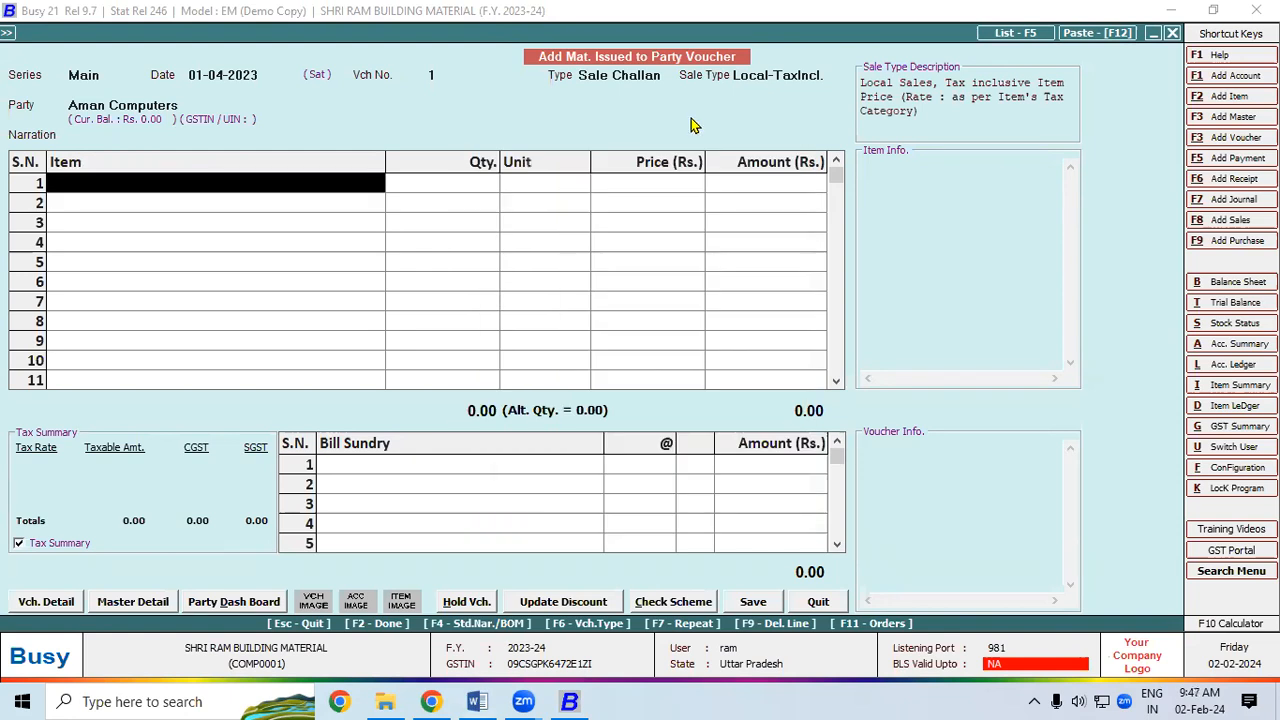
Try to change the sale challan's voucher number, and leave the voucher without saving it
{"action": "left_click", "coordinate": [443, 80]}
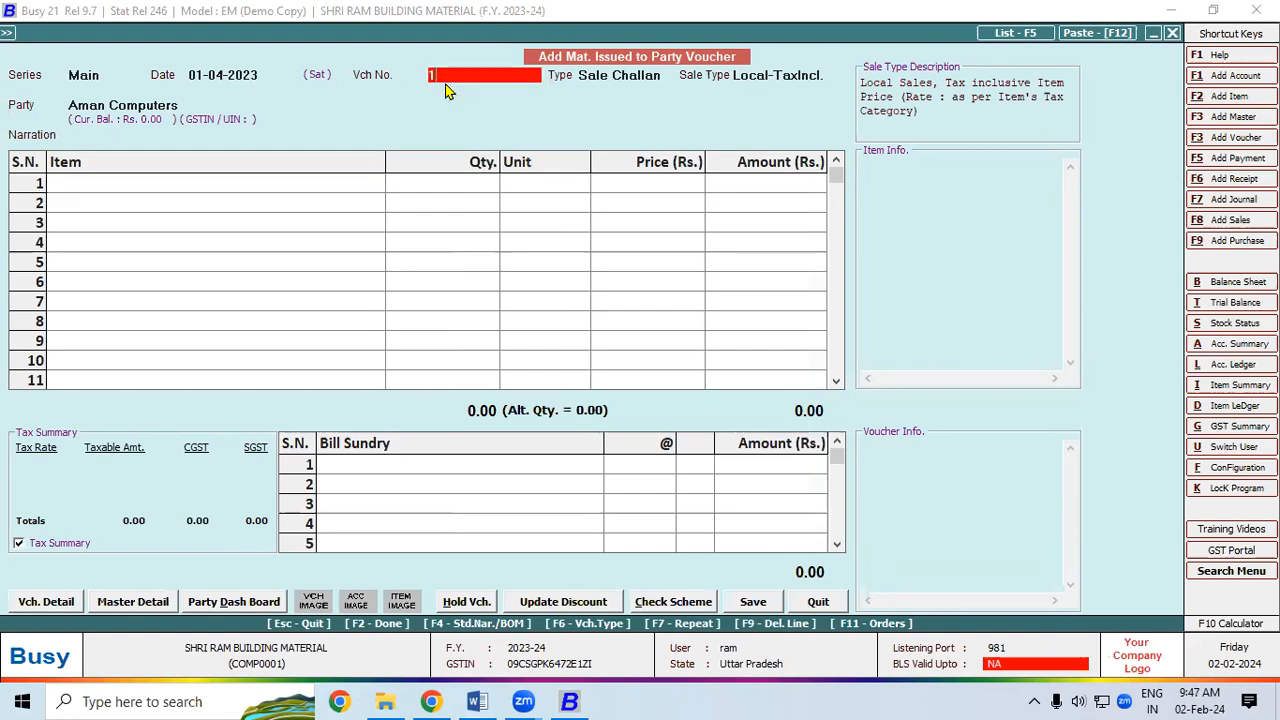
{"action": "key", "text": "Return"}
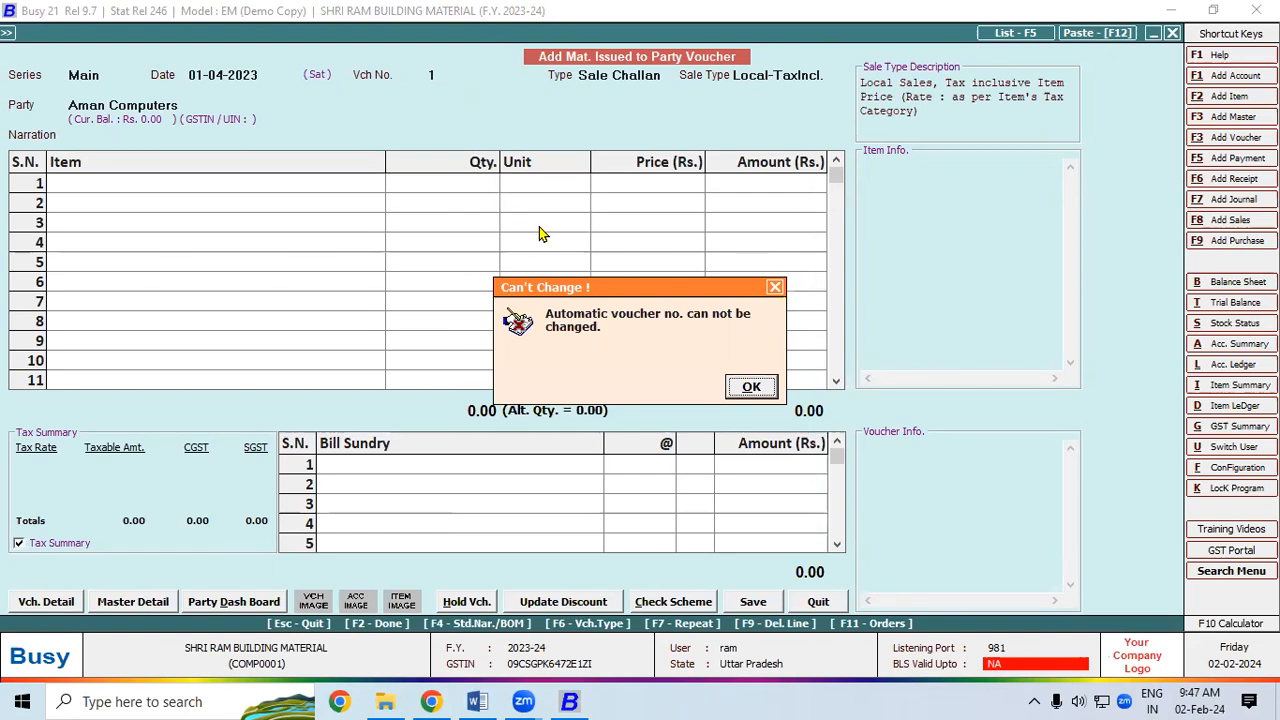
{"action": "left_click", "coordinate": [752, 386]}
{"action": "key", "text": "Escape"}
{"action": "left_click", "coordinate": [752, 386]}
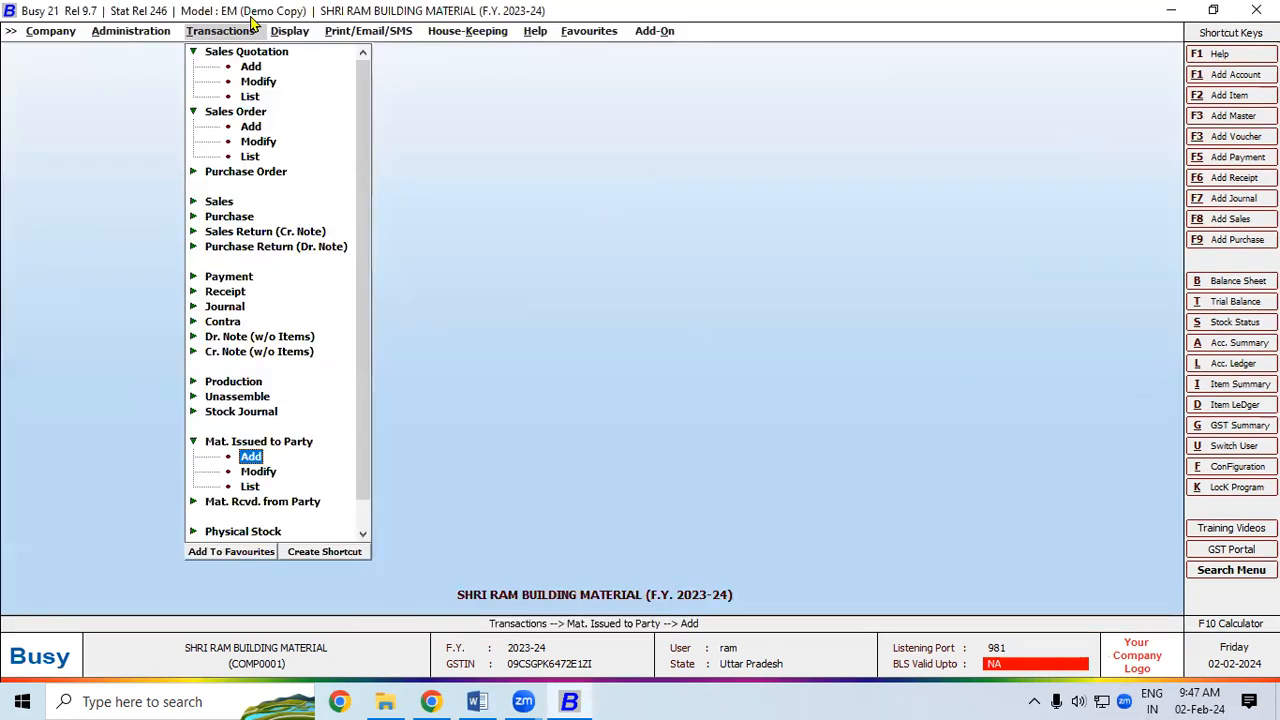
Set the voucher numbering of the Mat. Issued to Party Main series to Manual in the voucher series configuration
{"action": "left_click", "coordinate": [155, 30]}
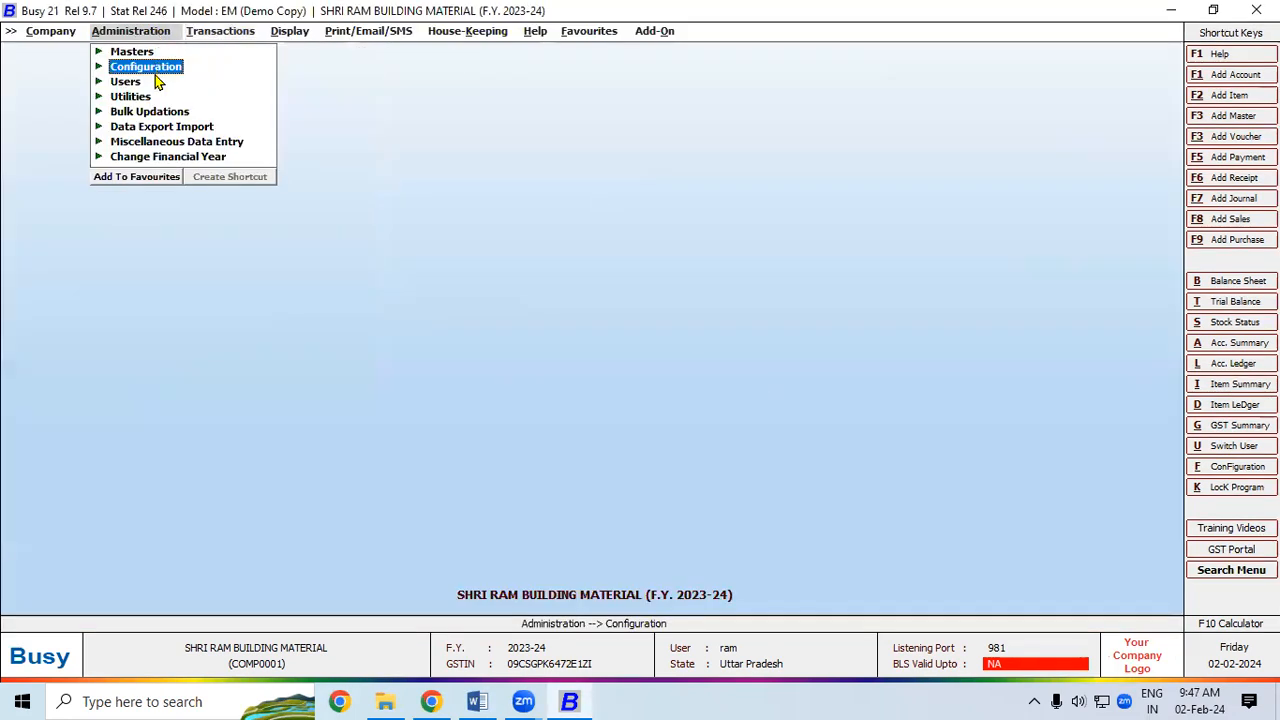
{"action": "left_click", "coordinate": [155, 72]}
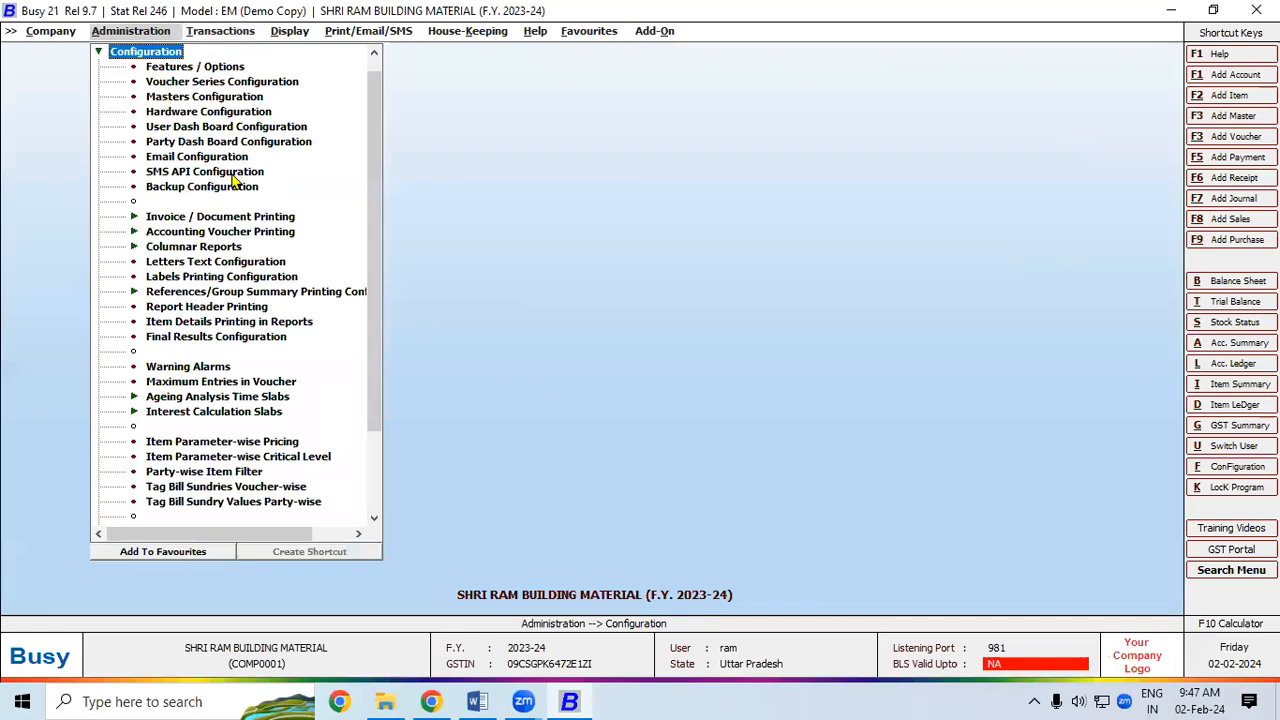
{"action": "left_click", "coordinate": [215, 82]}
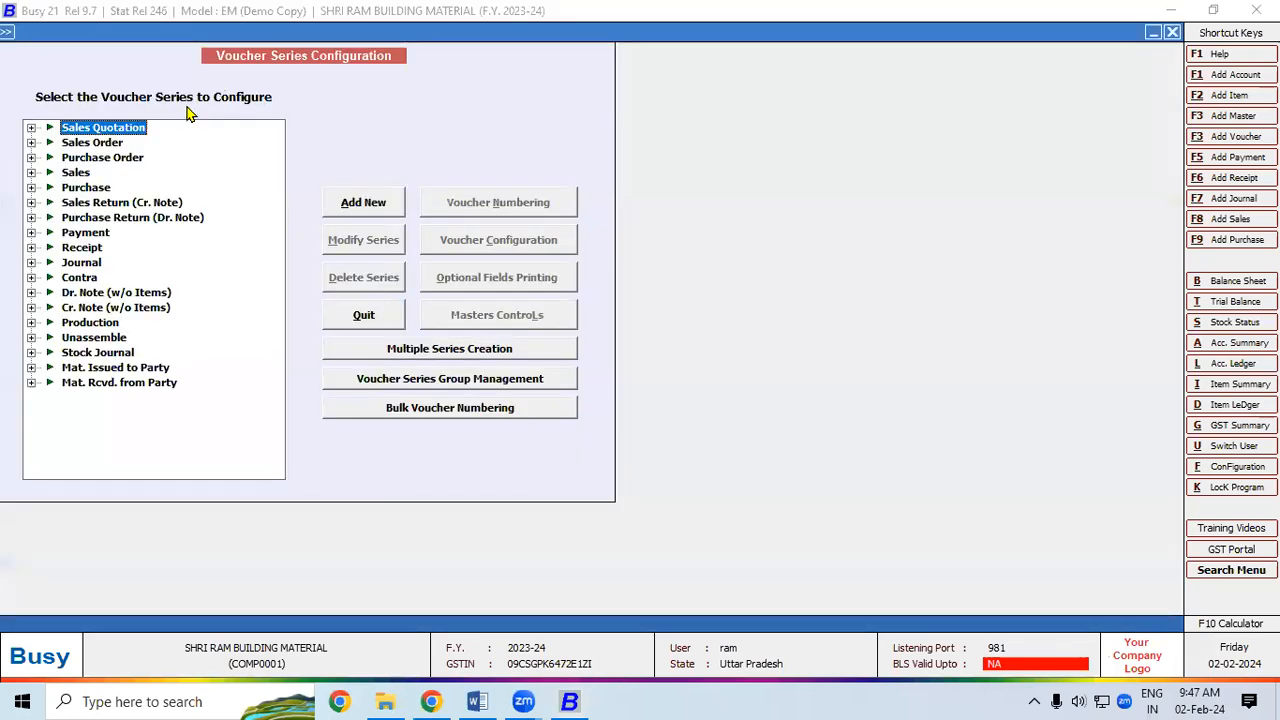
{"action": "left_click", "coordinate": [31, 142]}
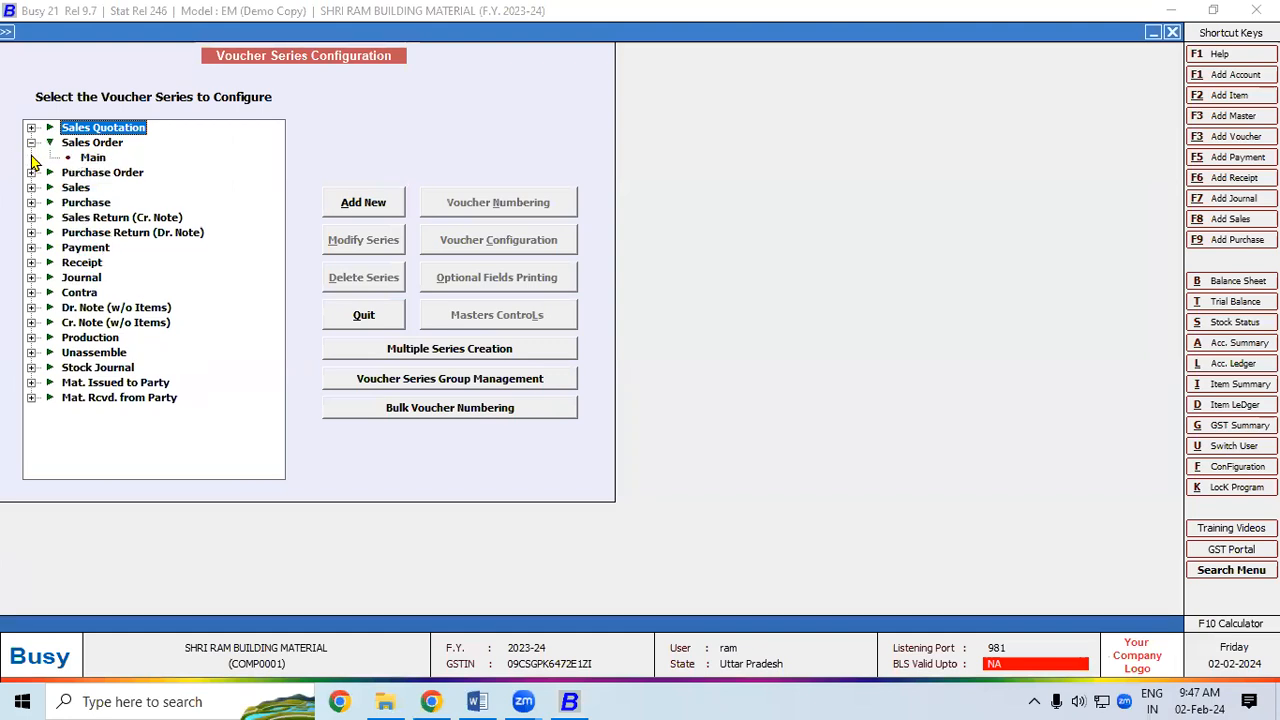
{"action": "left_click", "coordinate": [31, 142]}
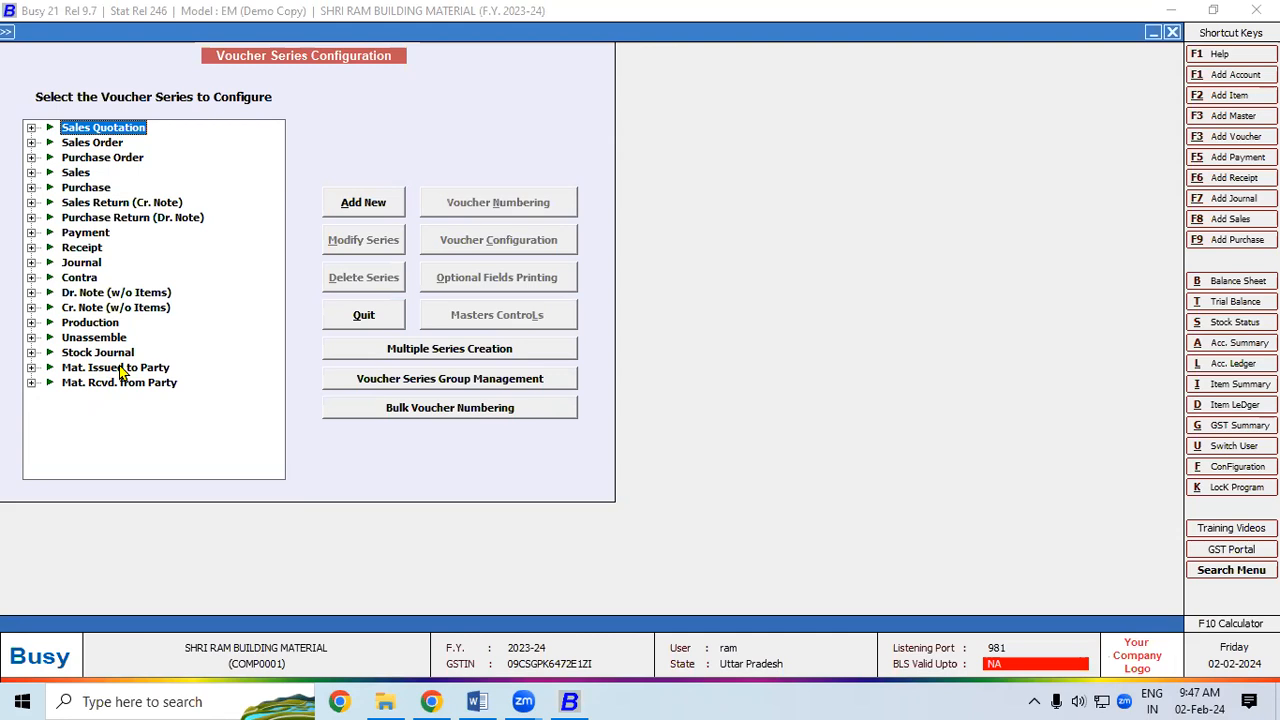
{"action": "left_click", "coordinate": [31, 367]}
{"action": "left_click", "coordinate": [90, 383]}
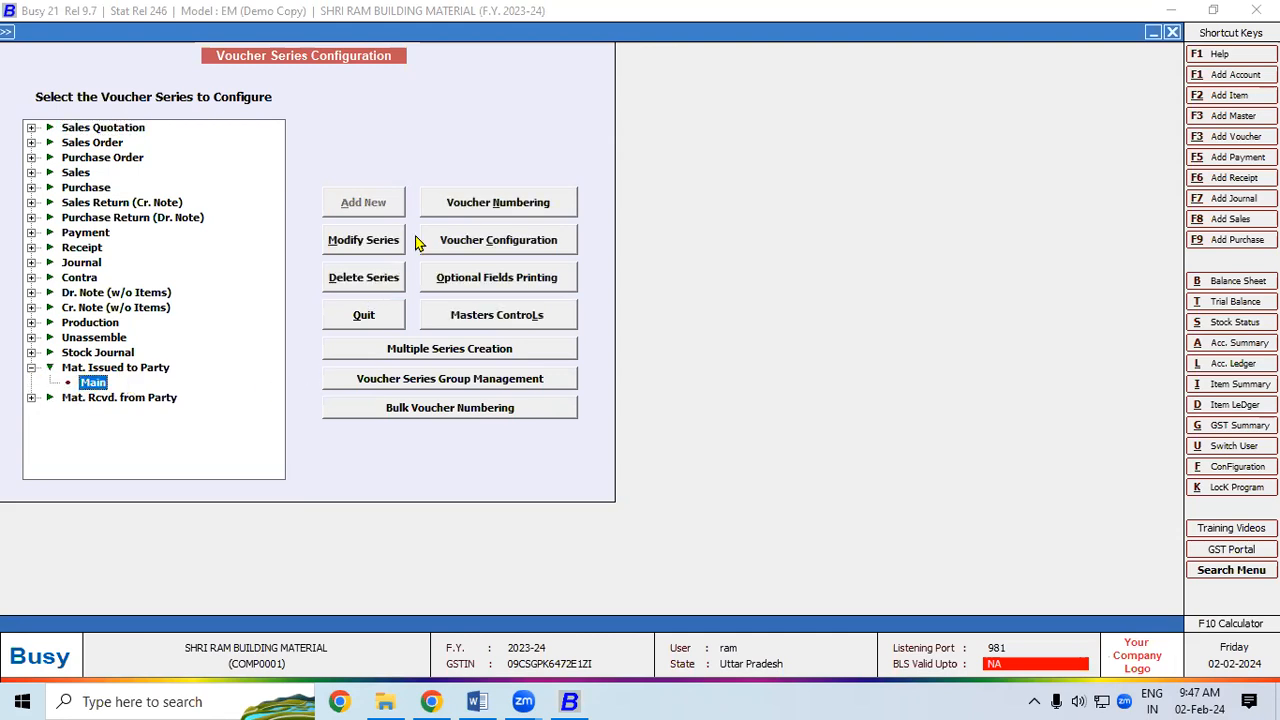
{"action": "left_click", "coordinate": [446, 206]}
{"action": "left_click", "coordinate": [220, 140]}
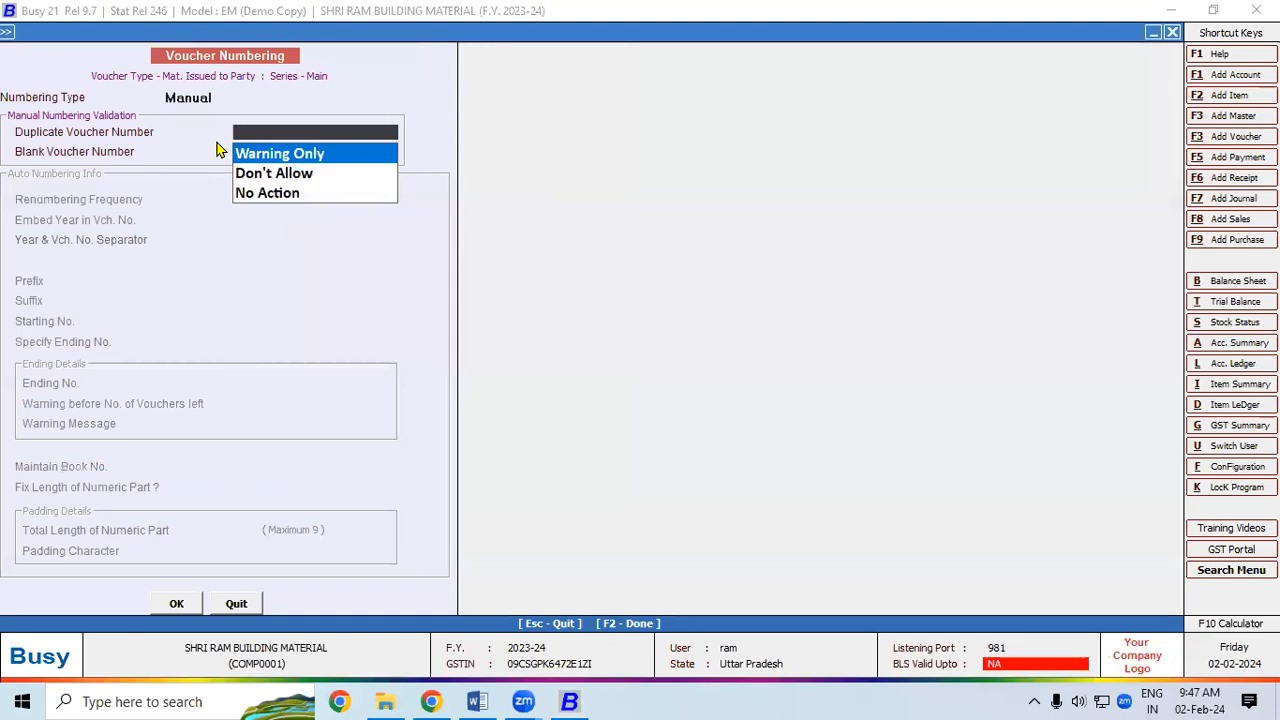
{"action": "left_click", "coordinate": [177, 604]}
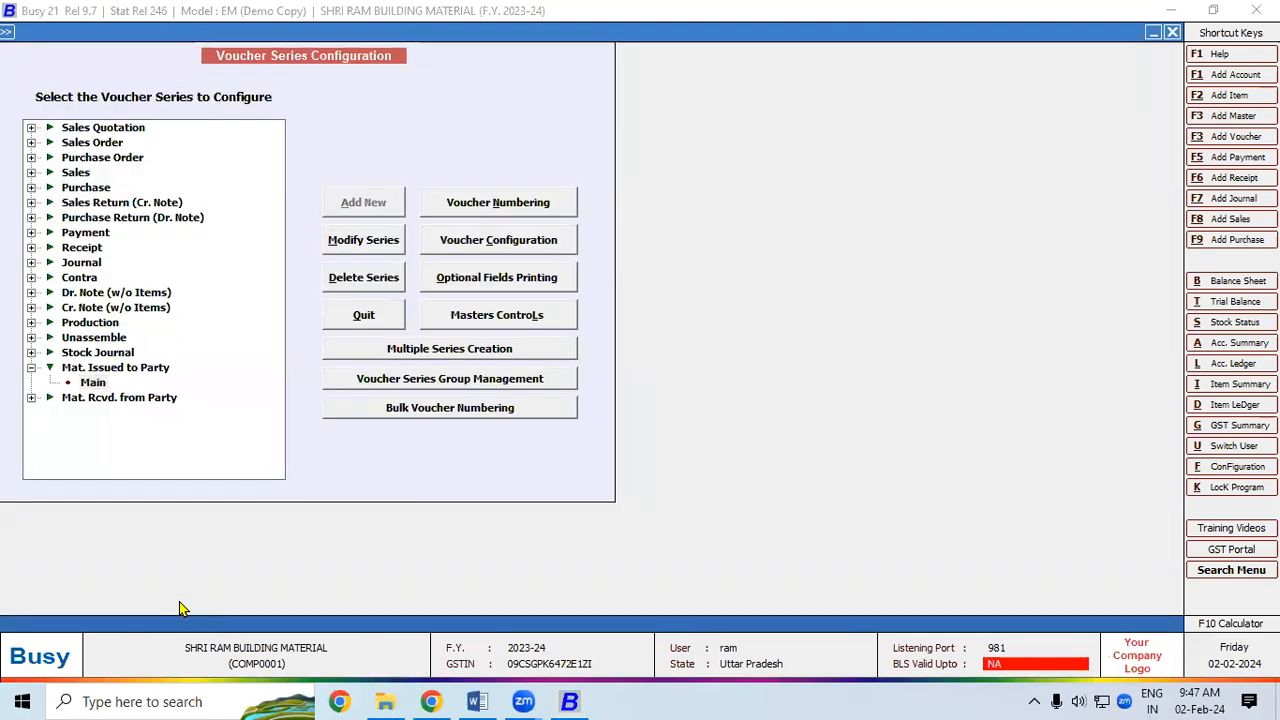
{"action": "key", "text": "Escape"}
{"action": "key", "text": "Escape"}
Start a Main-series Mat. Issued to Party voucher dated 01-04-2023, numbered Ch/101 as in exercise 3 of the Word notes, with type Sale Challan
{"action": "left_click", "coordinate": [250, 38]}
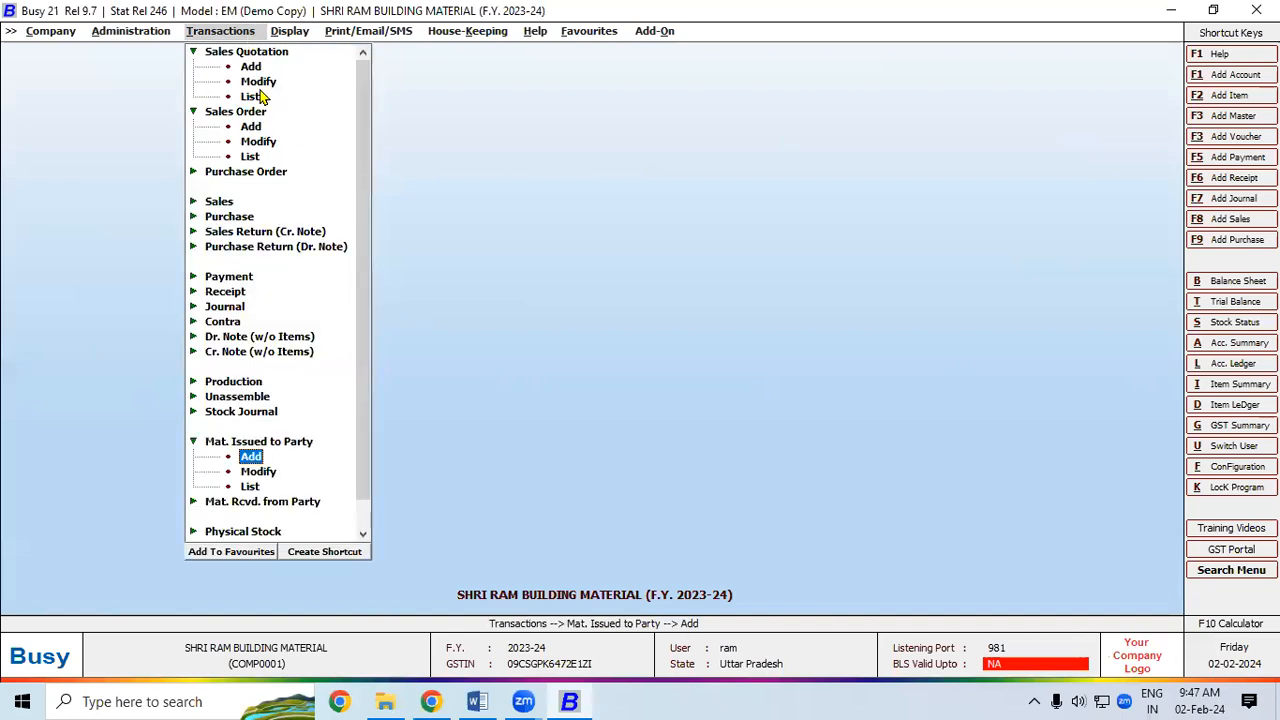
{"action": "left_click", "coordinate": [255, 458]}
{"action": "key", "text": "Return"}
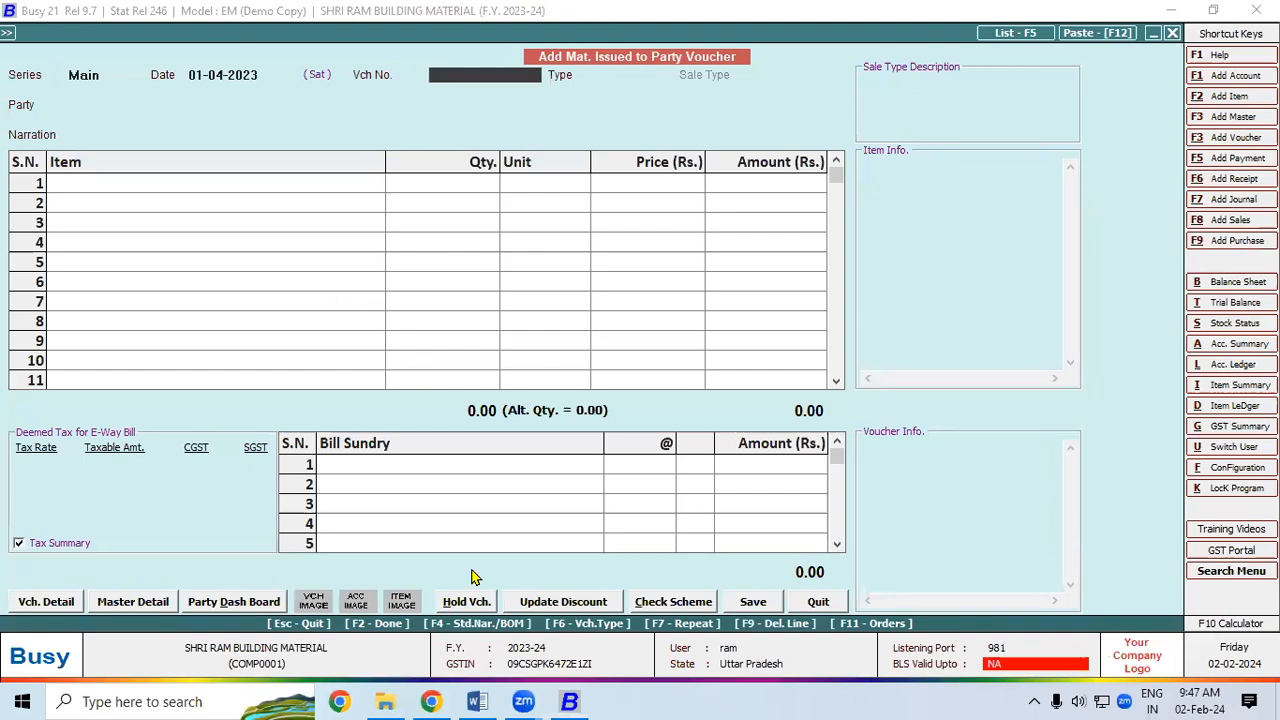
{"action": "left_click", "coordinate": [478, 701]}
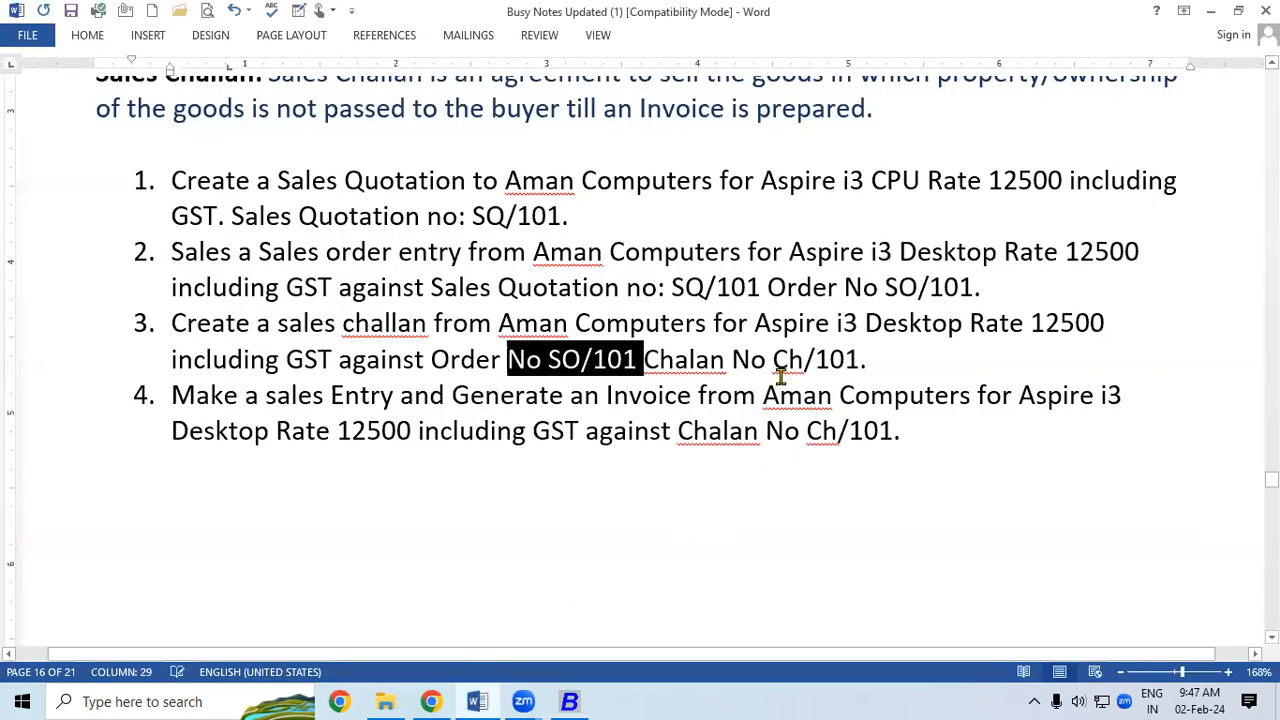
{"action": "left_click_drag", "start_coordinate": [777, 360], "coordinate": [853, 370]}
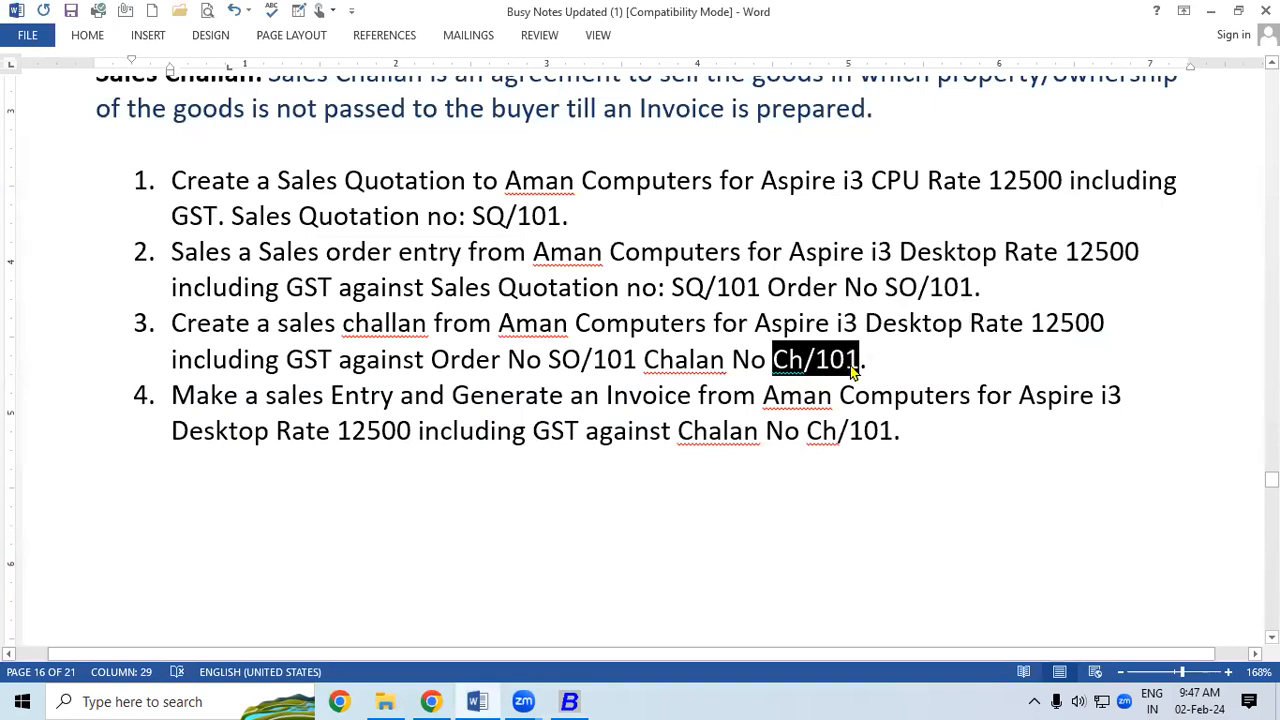
{"action": "left_click", "coordinate": [569, 701]}
{"action": "type", "text": "Ch/101"}
{"action": "key", "text": "Return"}
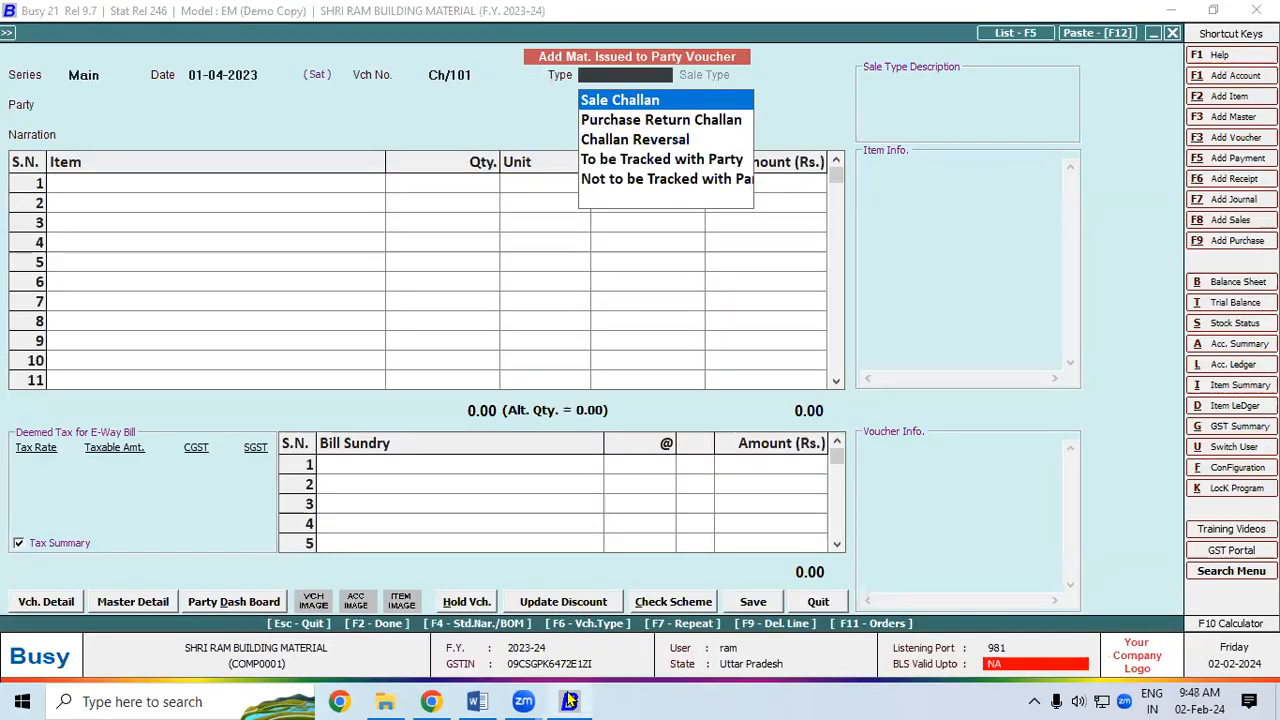
{"action": "key", "text": "Return"}
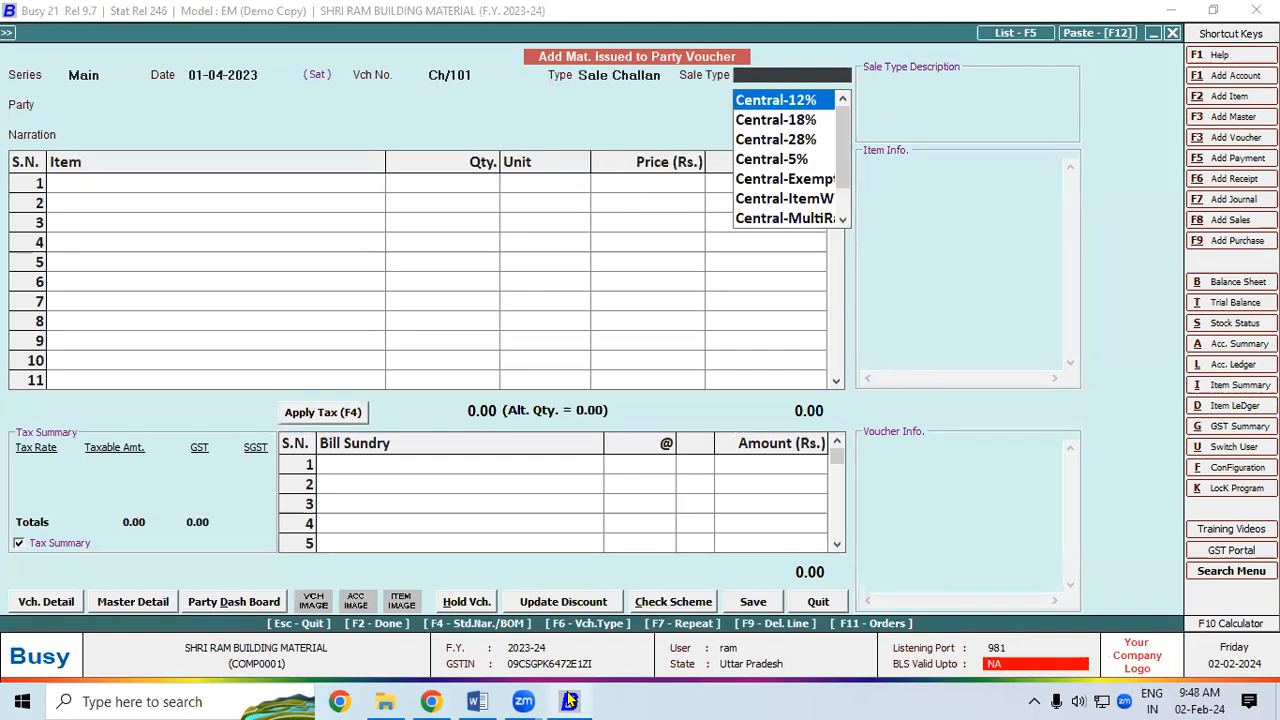
Set challan Ch/101's sale type to Local-TaxIncl. and choose Aman Computers as the party
{"action": "type", "text": "tax"}
{"action": "key", "text": "Down"}
{"action": "key", "text": "Down"}
{"action": "key", "text": "Return"}
{"action": "key", "text": "Down"}
{"action": "key", "text": "Return"}
{"action": "key", "text": "Return"}
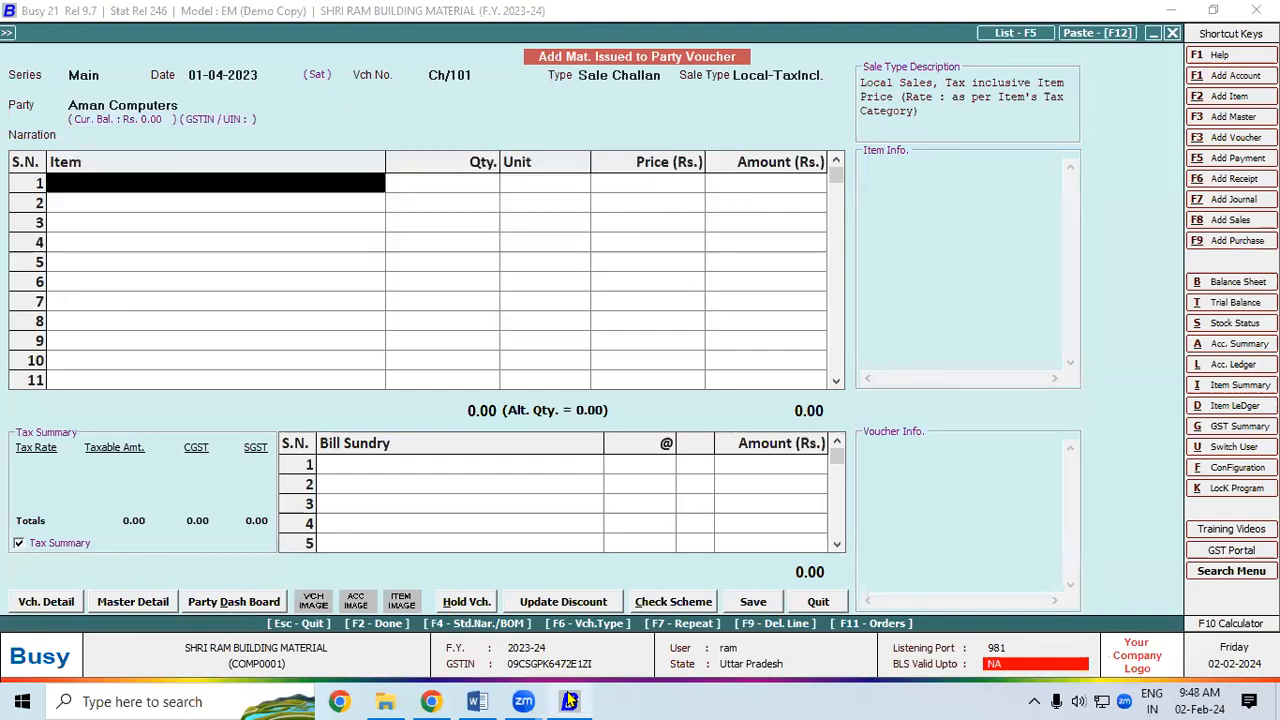
Check the order number in exercise 3 of the Word notes and fill the challan with the items of pending order SO/101
{"action": "key", "text": "F11"}
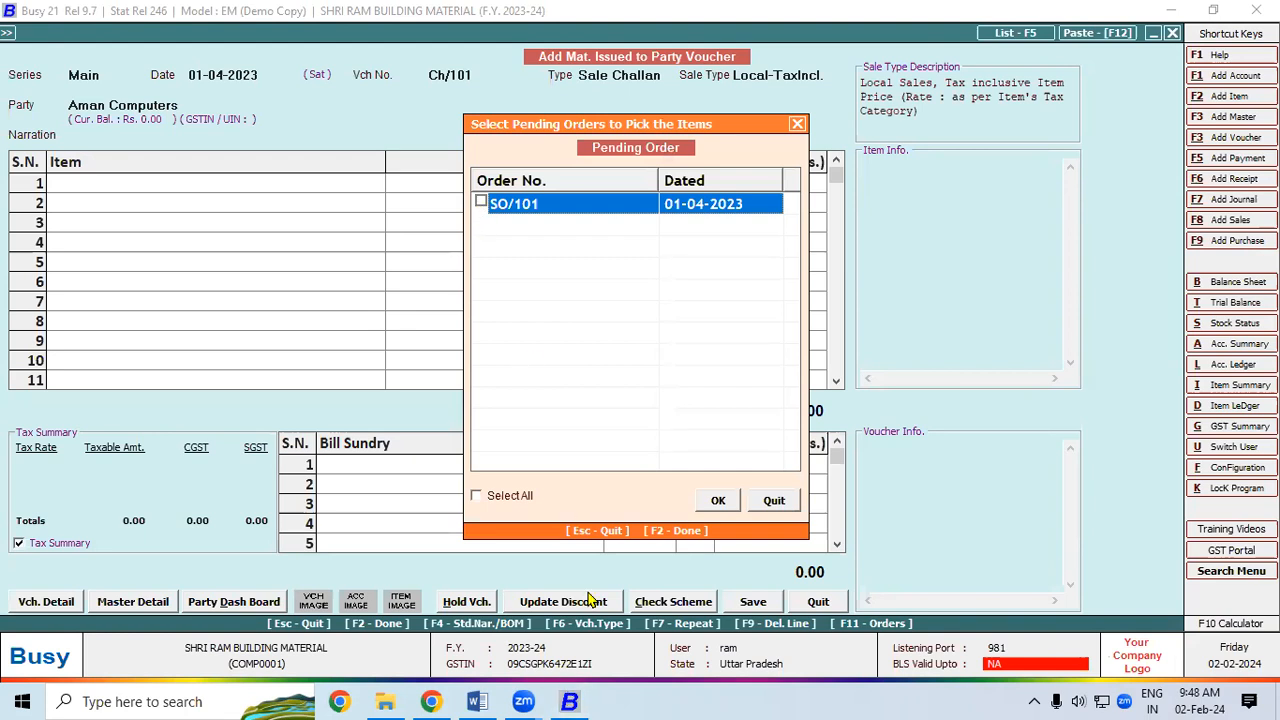
{"action": "left_click", "coordinate": [484, 696]}
{"action": "left_click_drag", "start_coordinate": [549, 358], "coordinate": [610, 352]}
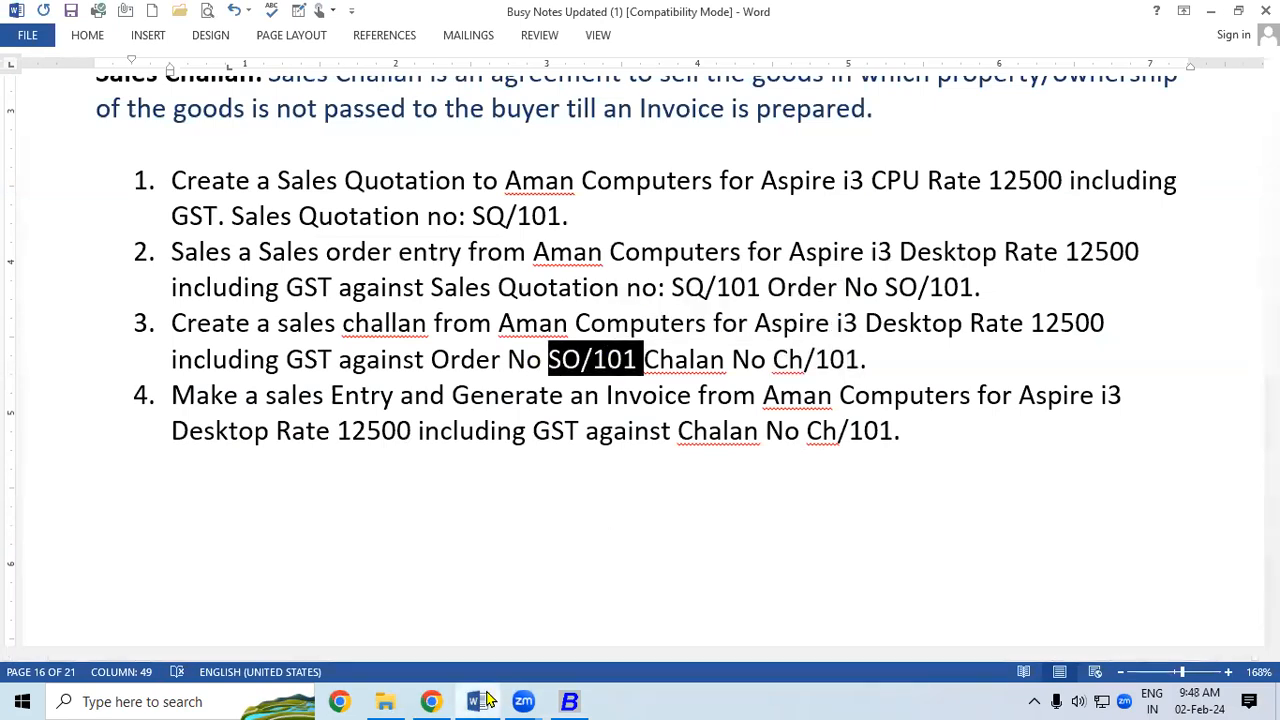
{"action": "left_click", "coordinate": [575, 701]}
{"action": "left_click", "coordinate": [481, 202]}
{"action": "left_click", "coordinate": [713, 501]}
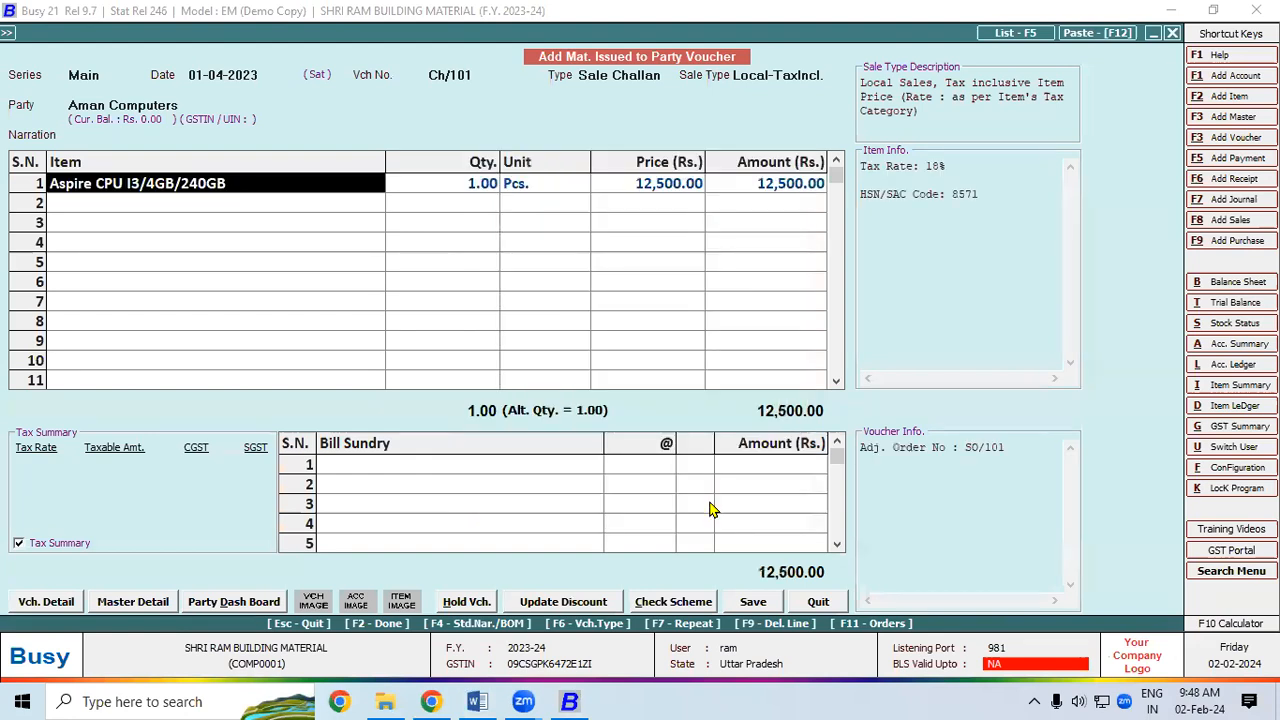
Save sale challan Ch/101 and leave the challan entry screen
{"action": "left_click", "coordinate": [755, 602]}
{"action": "left_click", "coordinate": [640, 597]}
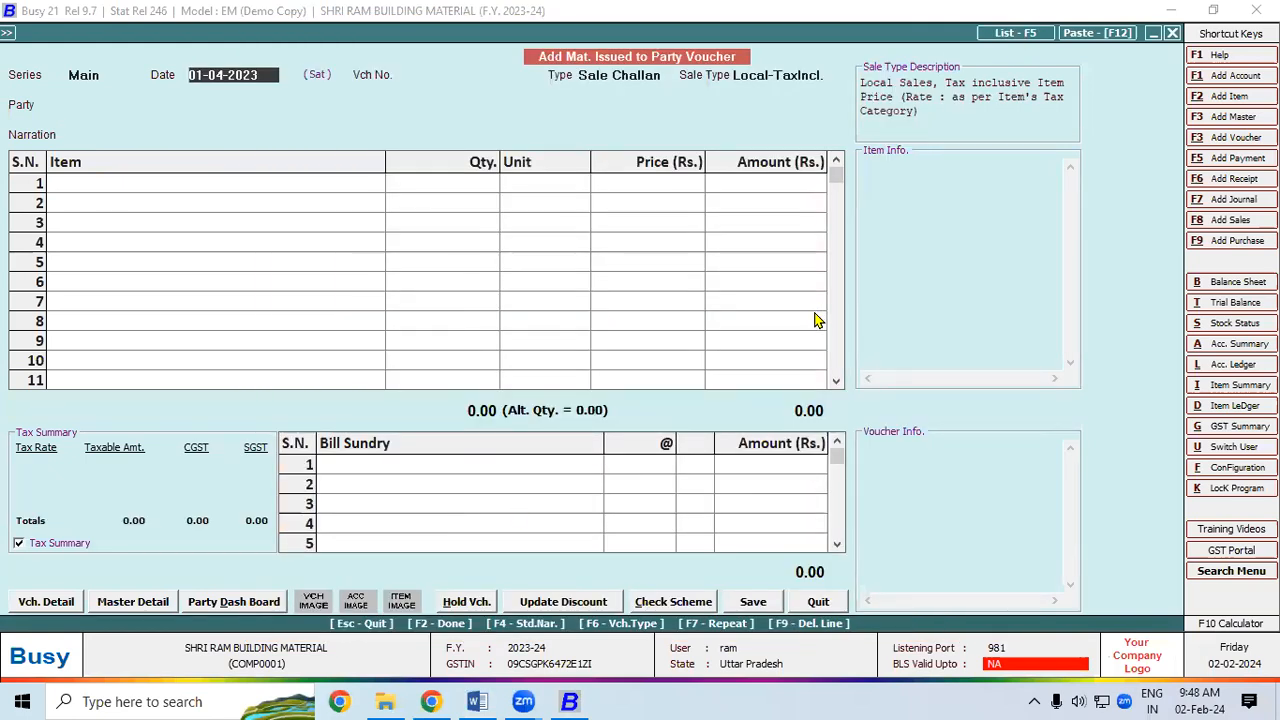
{"action": "key", "text": "Escape"}
{"action": "key", "text": "Return"}
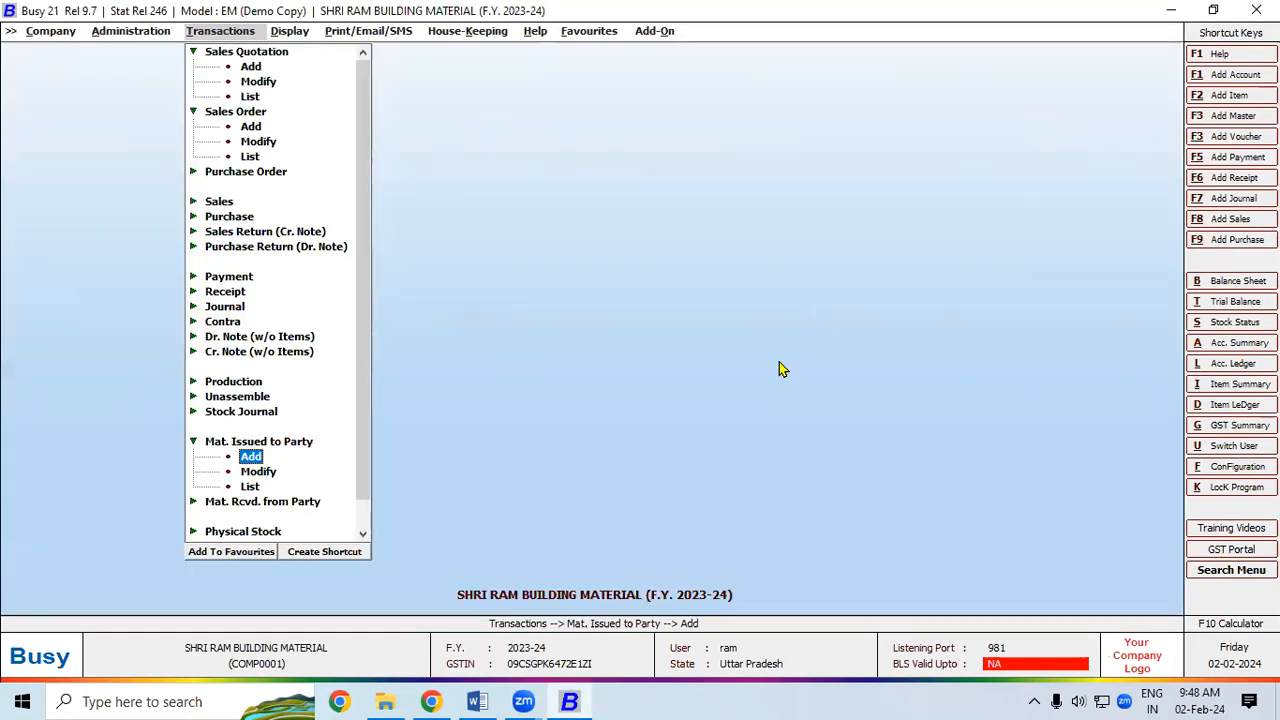
Read exercise 4 about the sales entry in the Word notes and open a new sales voucher in Busy
{"action": "left_click", "coordinate": [481, 700]}
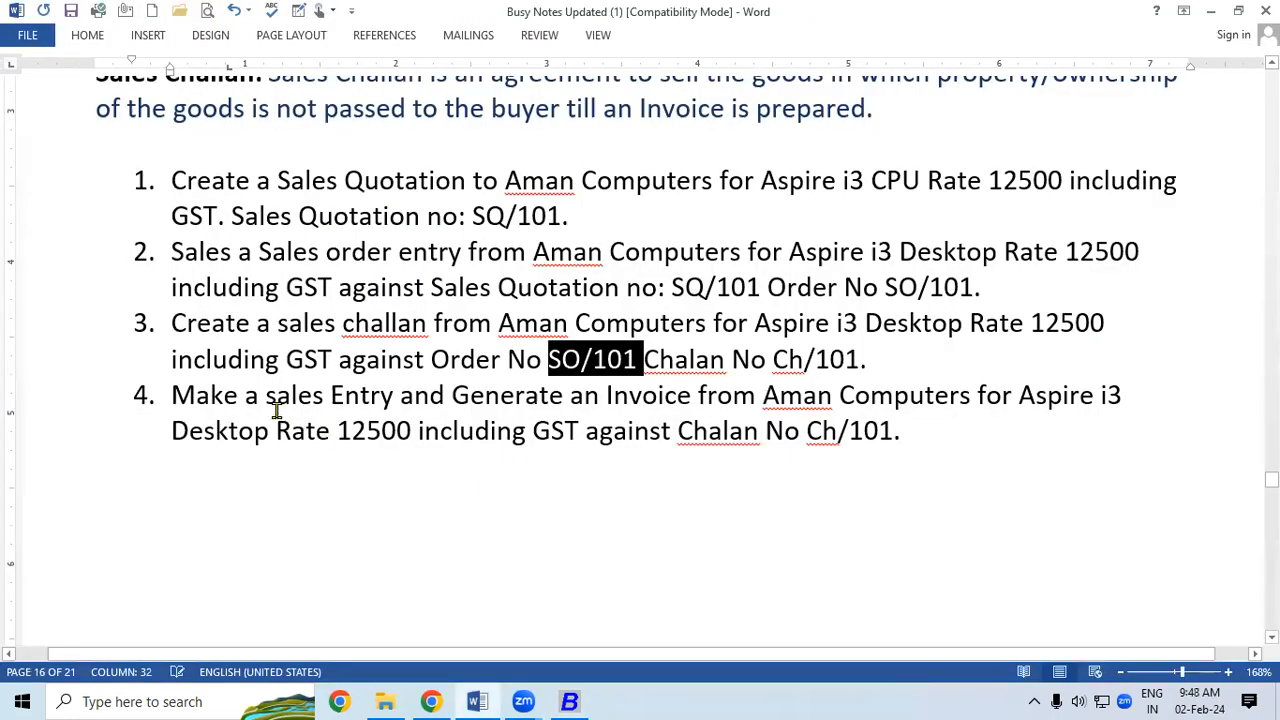
{"action": "left_click_drag", "start_coordinate": [265, 395], "coordinate": [400, 396]}
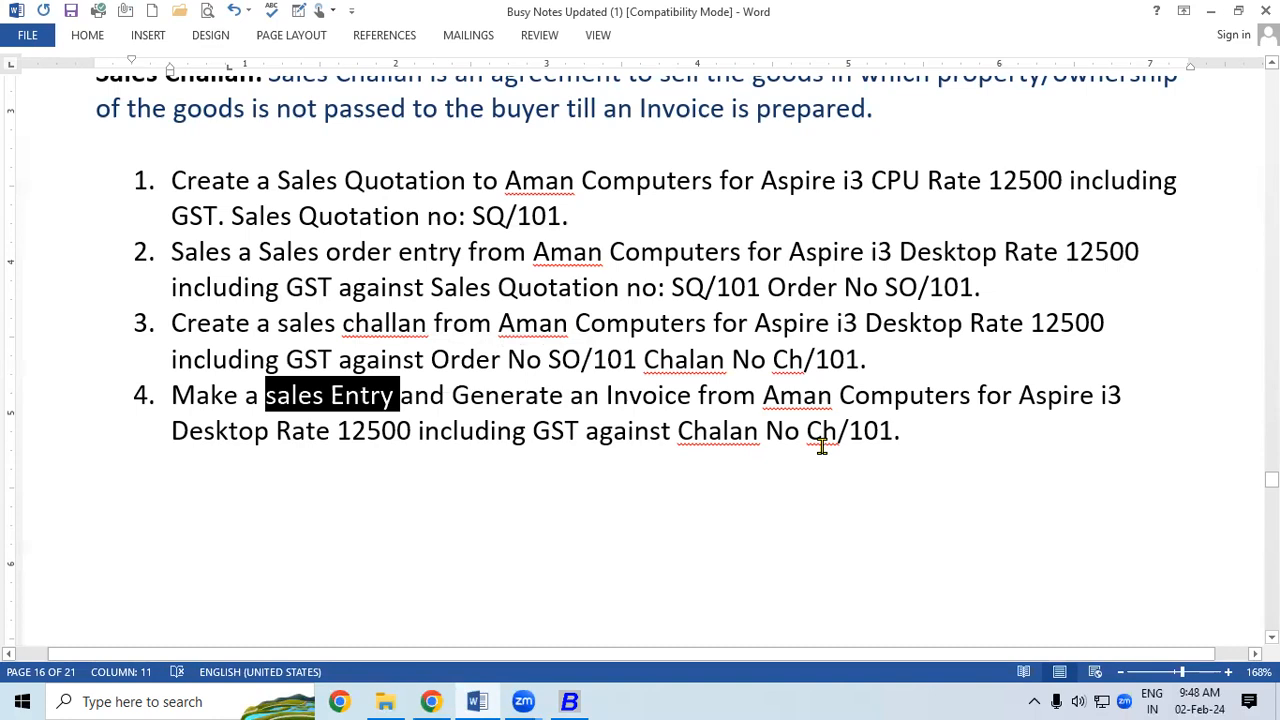
{"action": "left_click", "coordinate": [572, 700]}
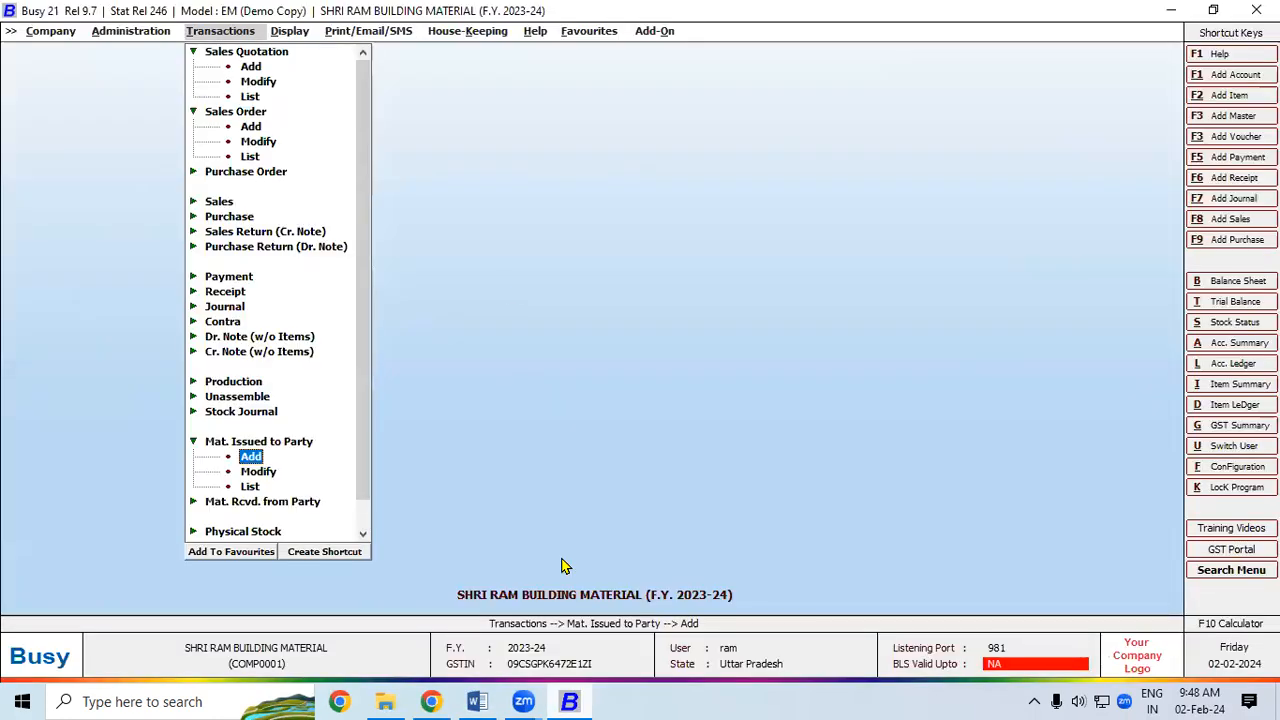
{"action": "key", "text": "Escape"}
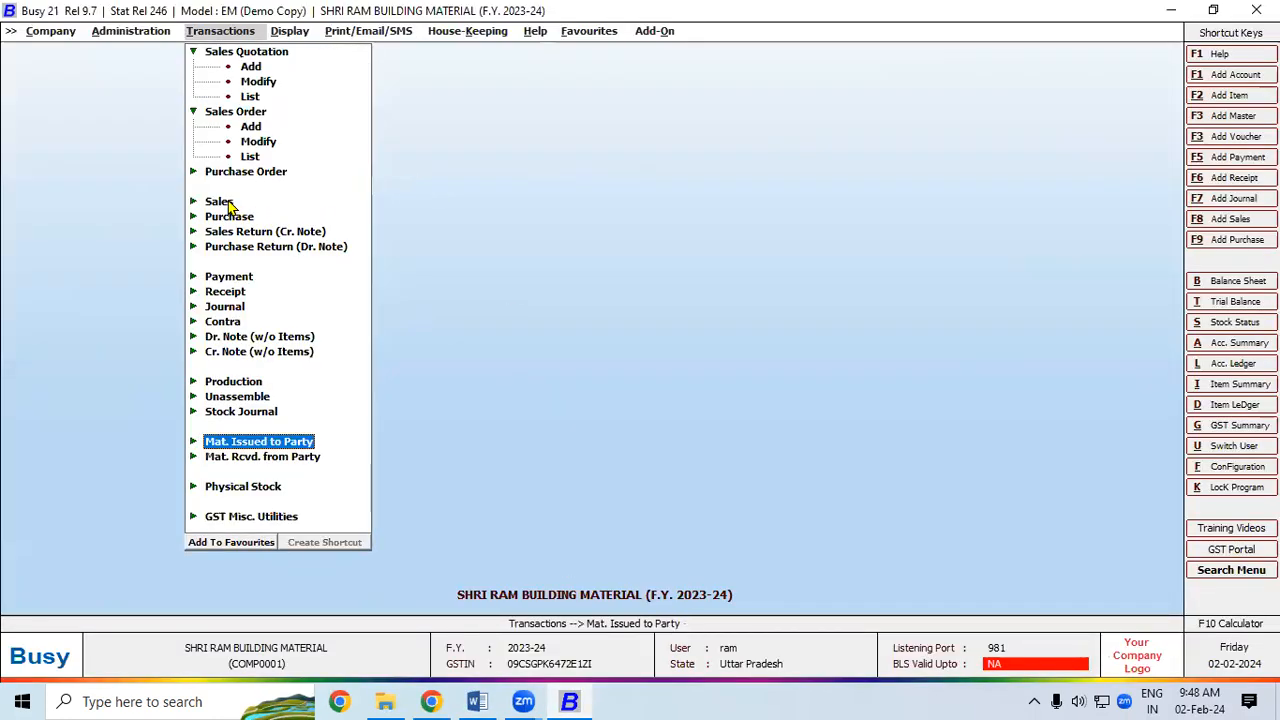
{"action": "left_click", "coordinate": [220, 202]}
{"action": "left_click", "coordinate": [251, 216]}
{"action": "left_click", "coordinate": [251, 216]}
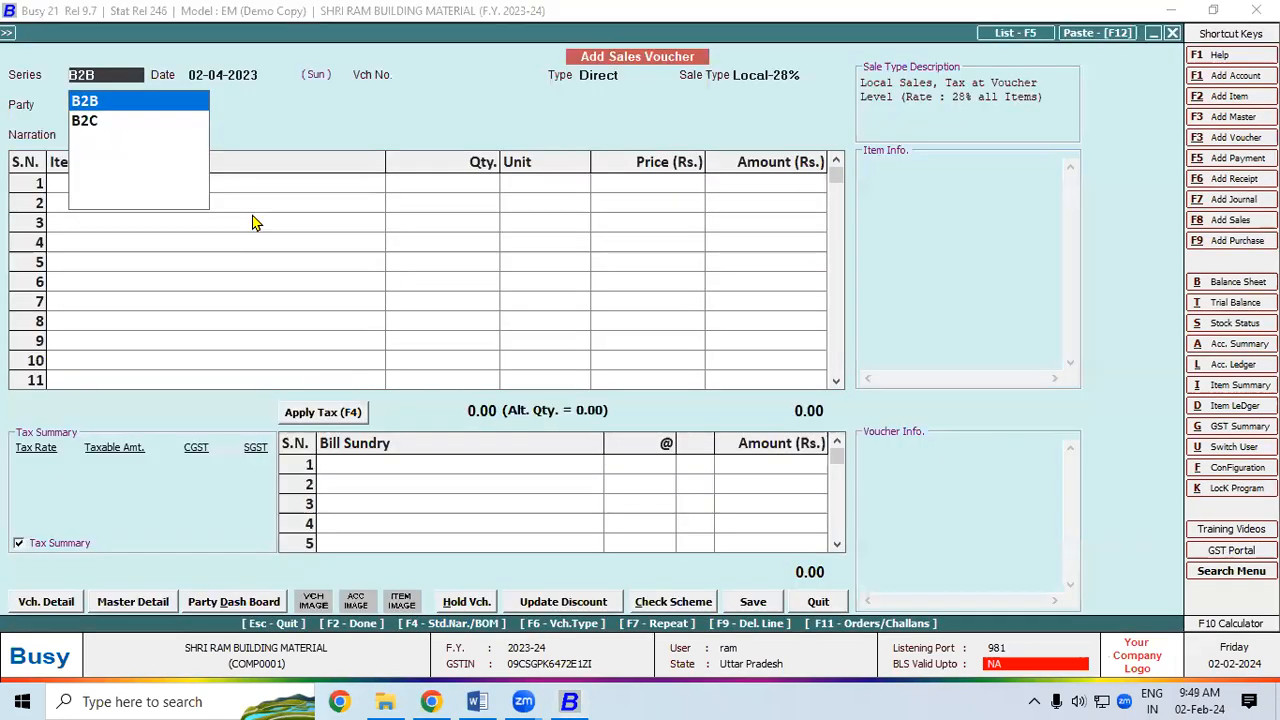
Set the sales voucher to series B2C, date 02-04-2023 and type Against Challan
{"action": "key", "text": "Down"}
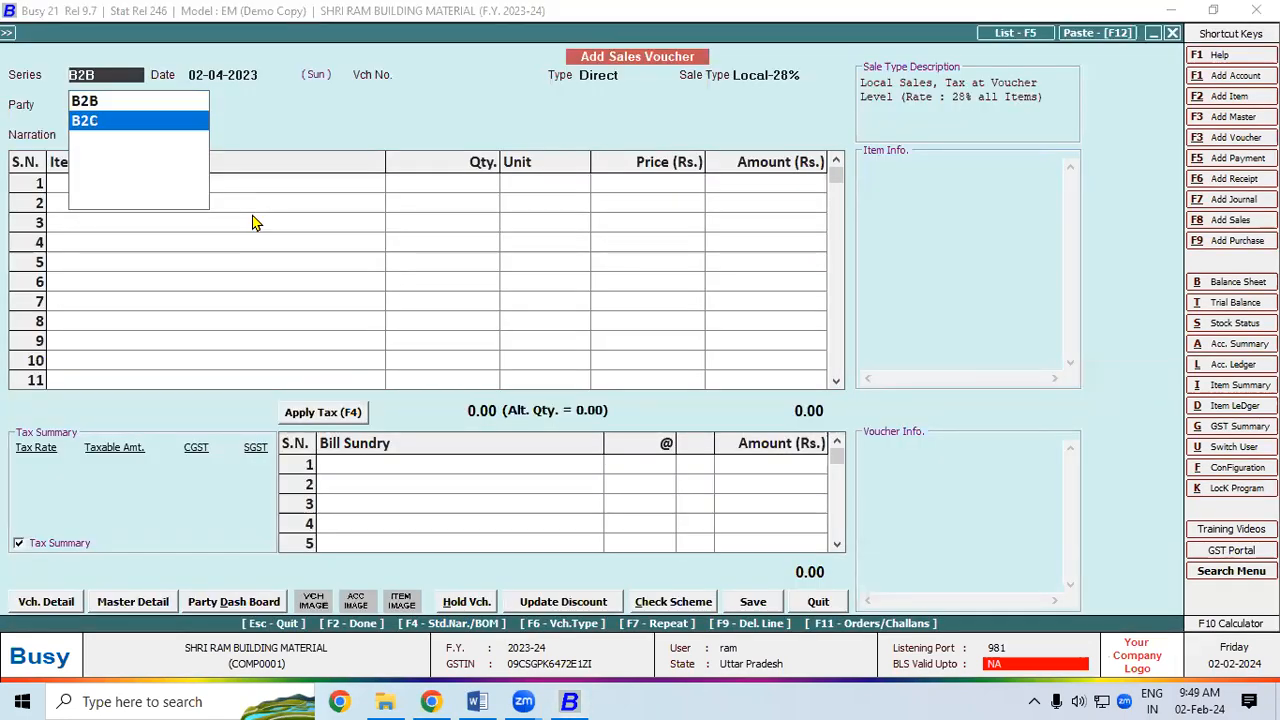
{"action": "key", "text": "Return"}
{"action": "key", "text": "Return"}
{"action": "key", "text": "Return"}
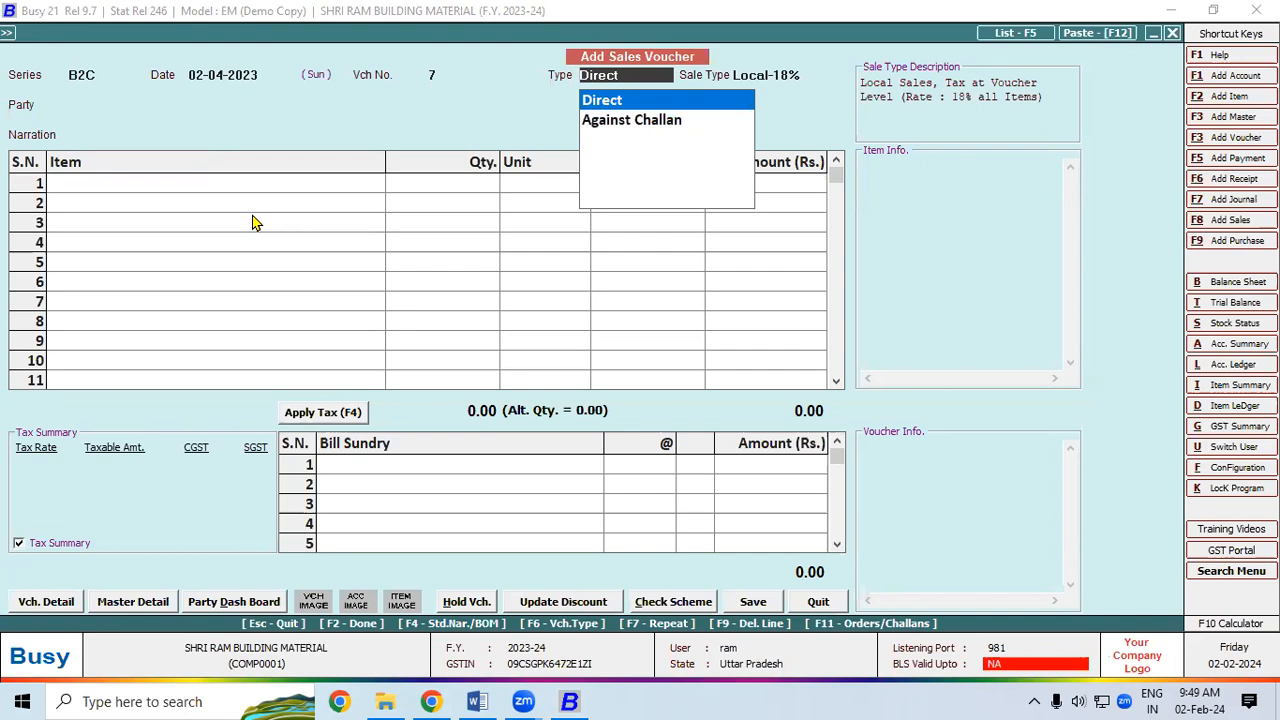
{"action": "key", "text": "Down"}
{"action": "key", "text": "Return"}
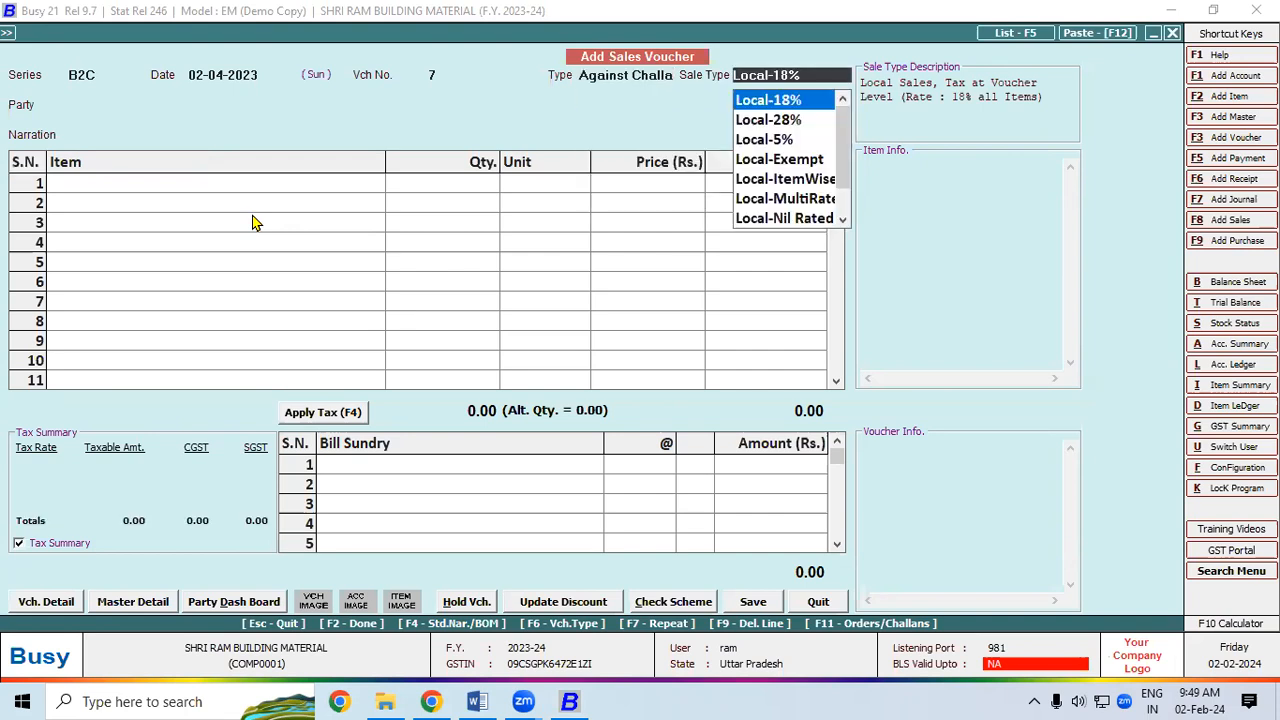
Set the sales voucher's sale type to Local-TaxIncl. and choose Aman Computers as the party
{"action": "type", "text": "tax"}
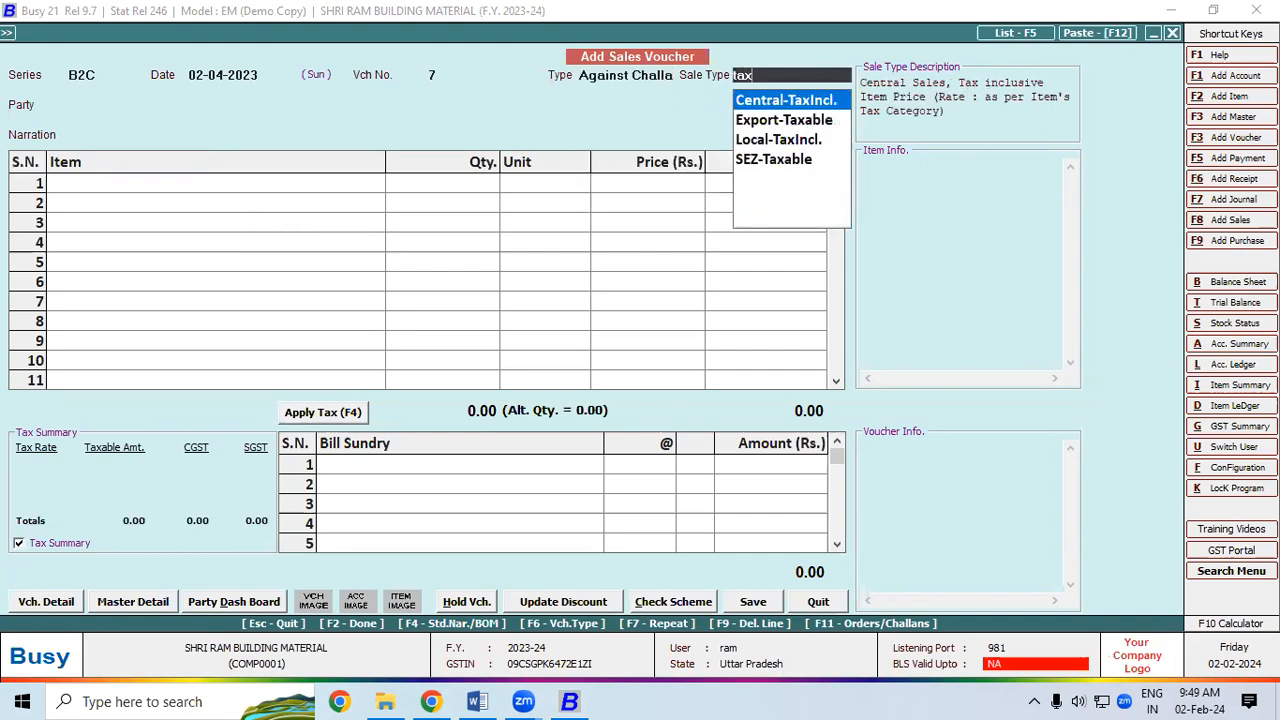
{"action": "key", "text": "Down"}
{"action": "key", "text": "Down"}
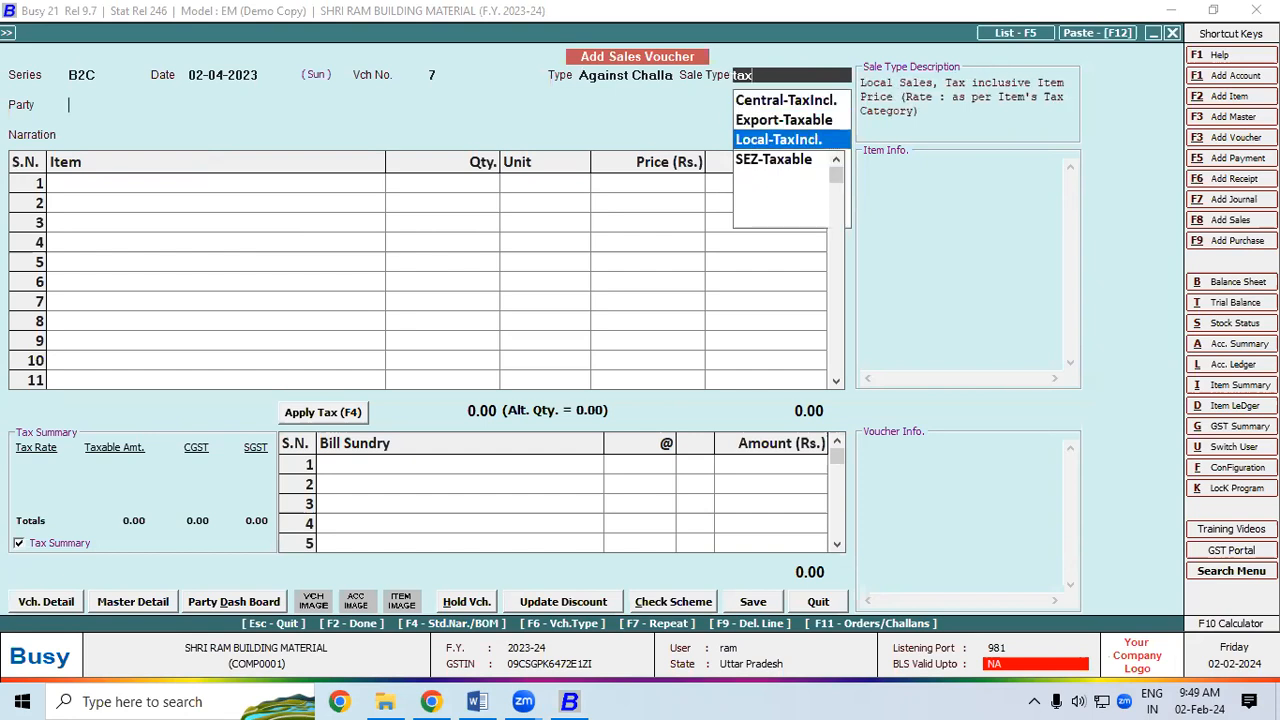
{"action": "key", "text": "Return"}
{"action": "type", "text": "am"}
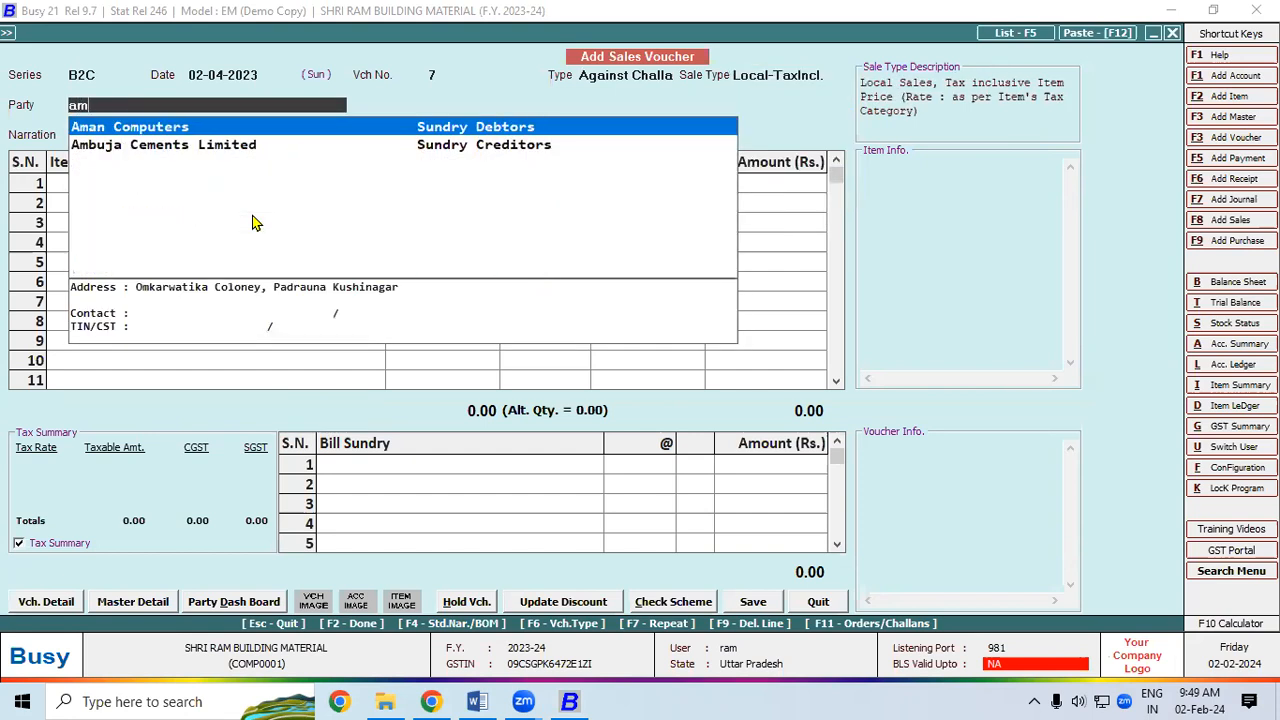
{"action": "key", "text": "Return"}
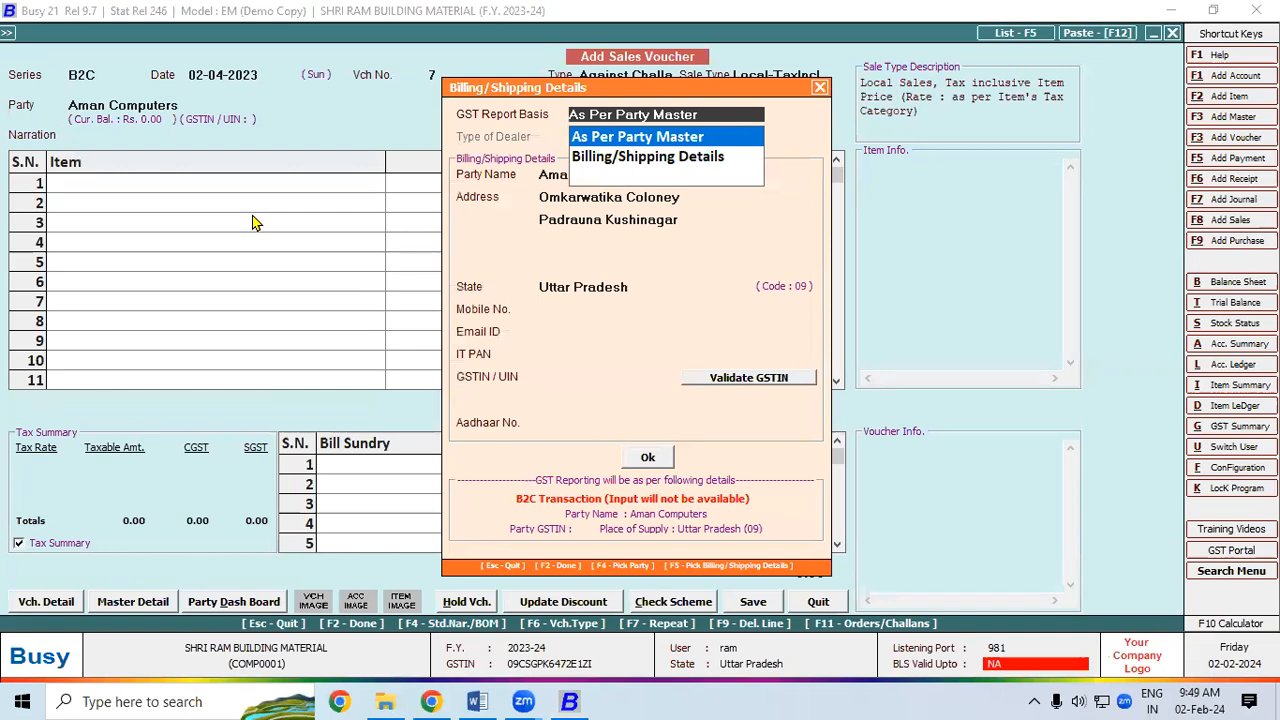
Accept the billing and shipping details with the GST report basis As Per Party Master and continue to the item list
{"action": "key", "text": "Return"}
{"action": "key", "text": "Return"}
{"action": "key", "text": "Return"}
{"action": "key", "text": "Return"}
{"action": "key", "text": "Return"}
{"action": "key", "text": "Return"}
{"action": "key", "text": "Return"}
{"action": "key", "text": "Return"}
{"action": "key", "text": "Return"}
{"action": "key", "text": "Return"}
{"action": "key", "text": "Return"}
{"action": "key", "text": "Return"}
{"action": "key", "text": "Return"}
{"action": "key", "text": "Return"}
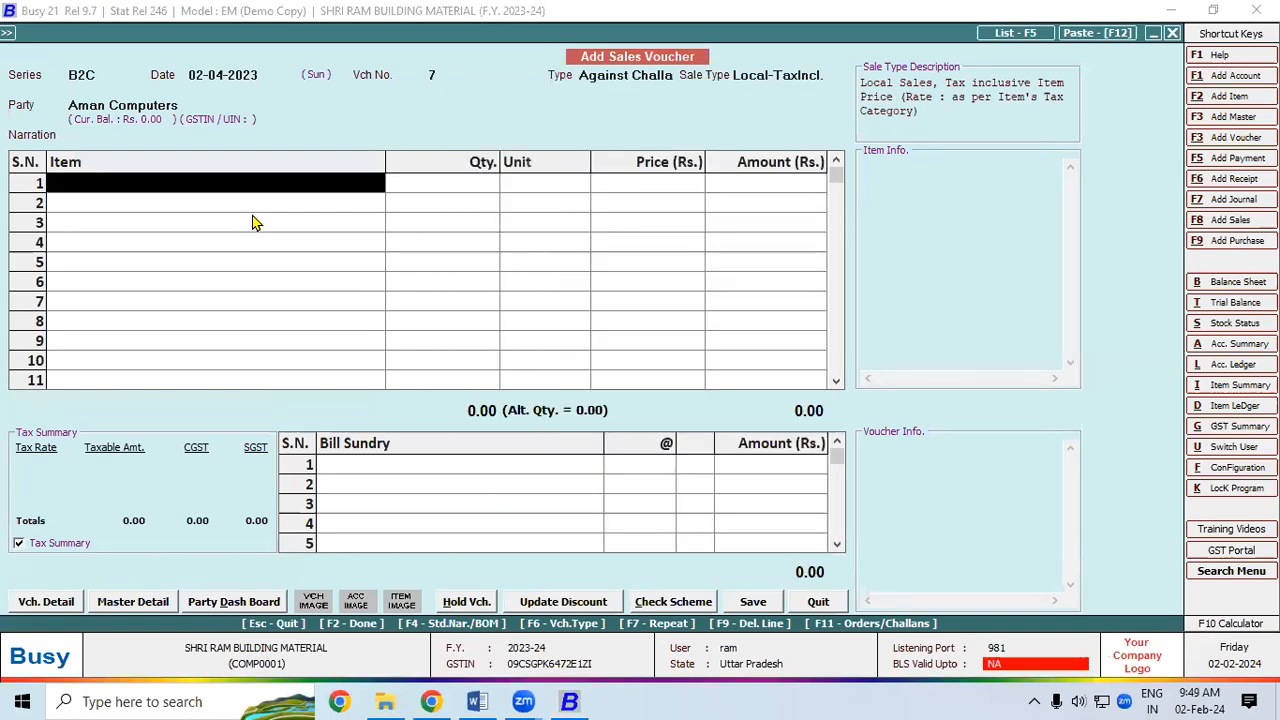
Bring in the items from pending challan Ch/101 and update the voucher's transport details from the challan reference
{"action": "key", "text": "Return"}
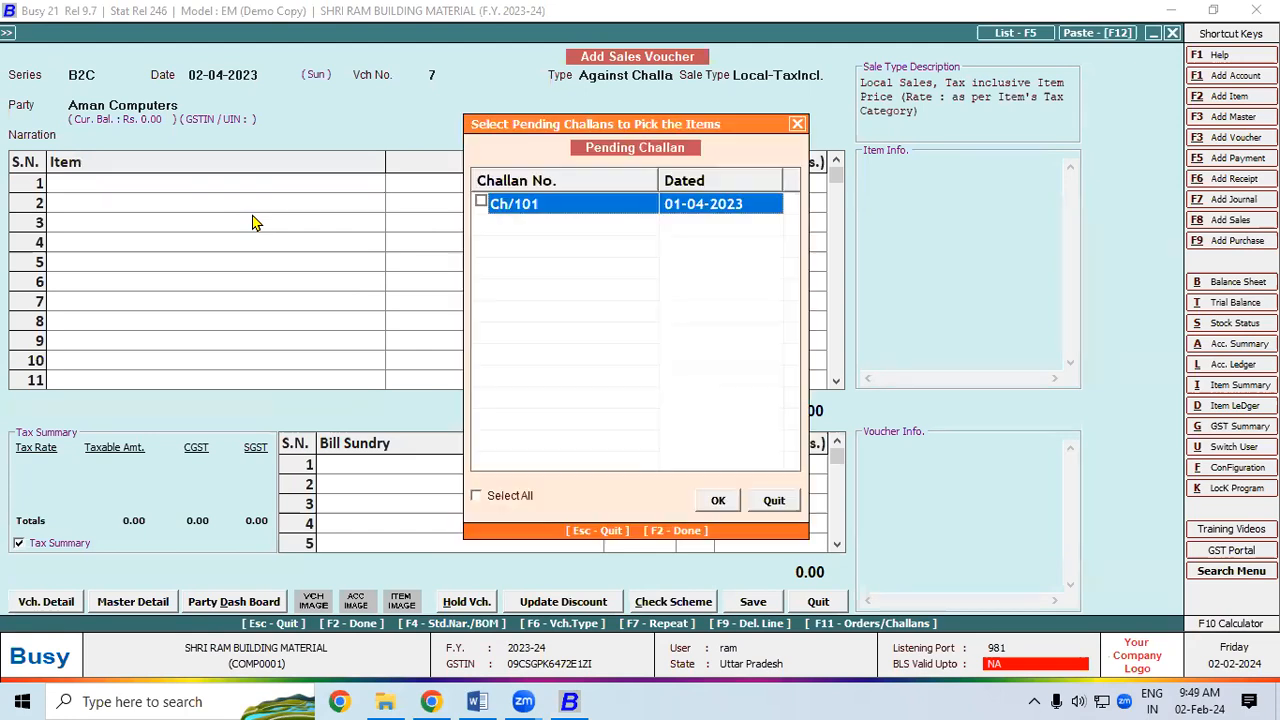
{"action": "left_click", "coordinate": [718, 500]}
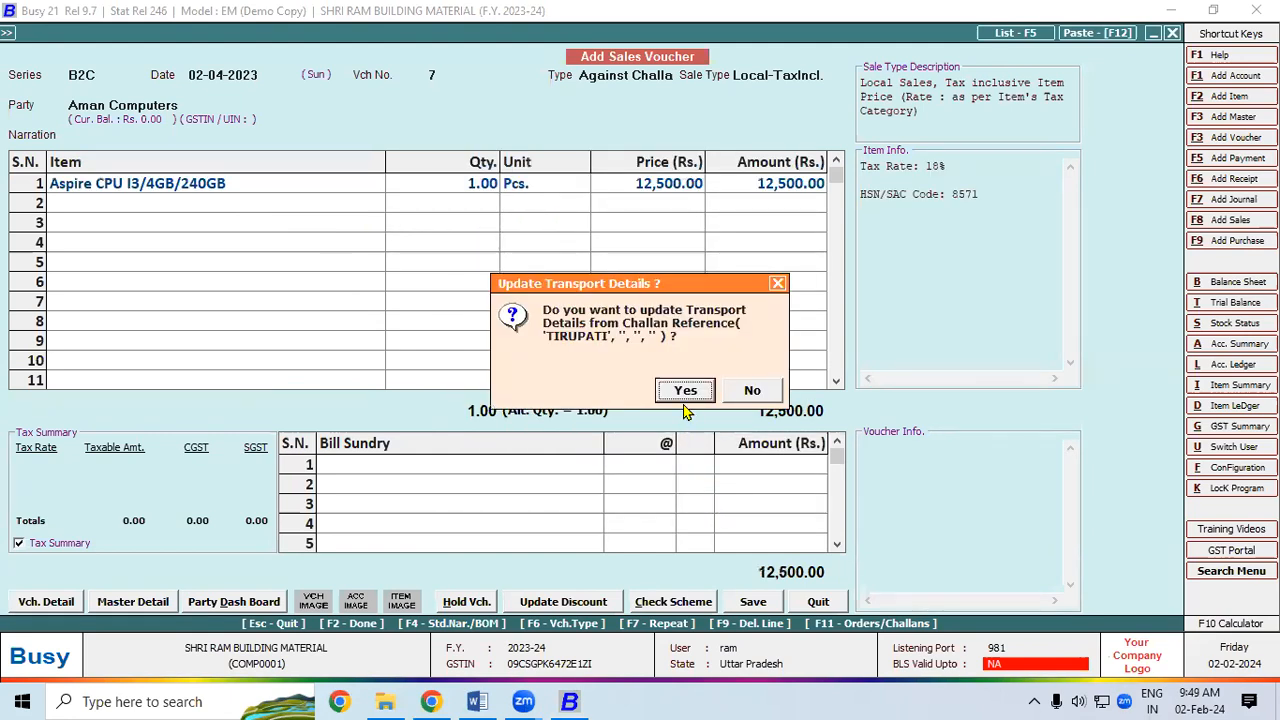
{"action": "left_click_drag", "start_coordinate": [652, 285], "coordinate": [524, 128]}
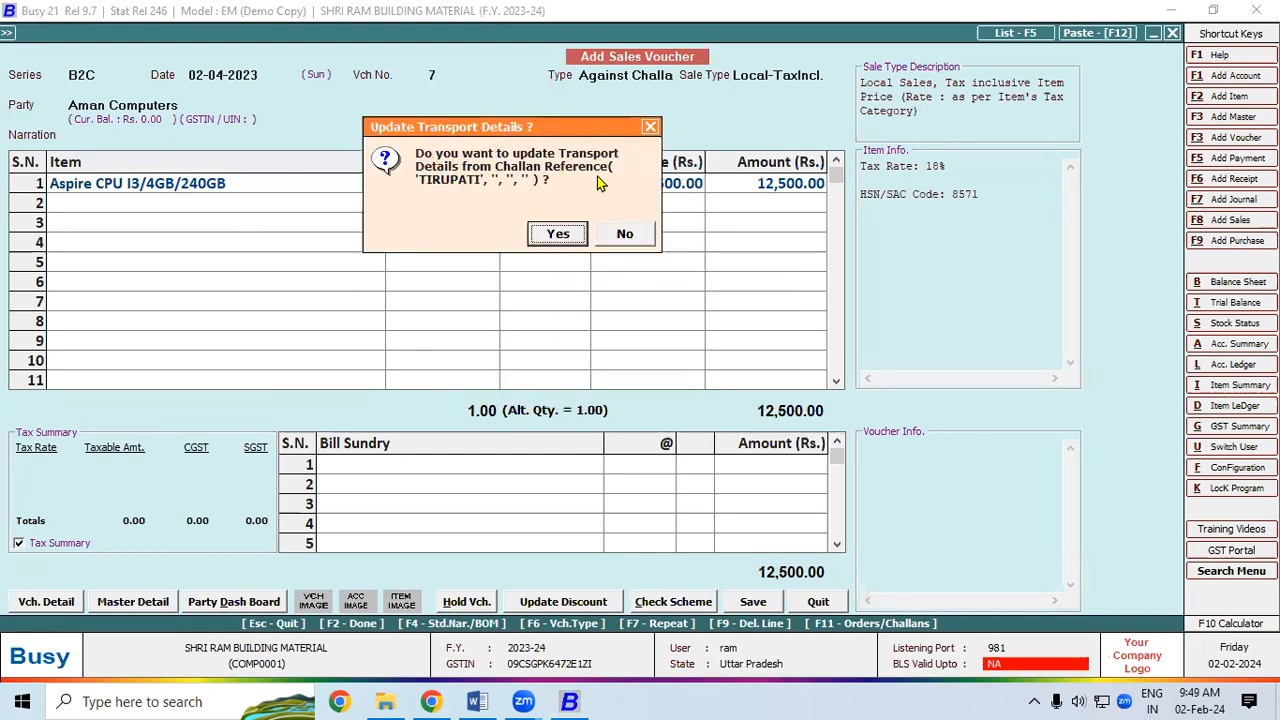
{"action": "left_click", "coordinate": [548, 235]}
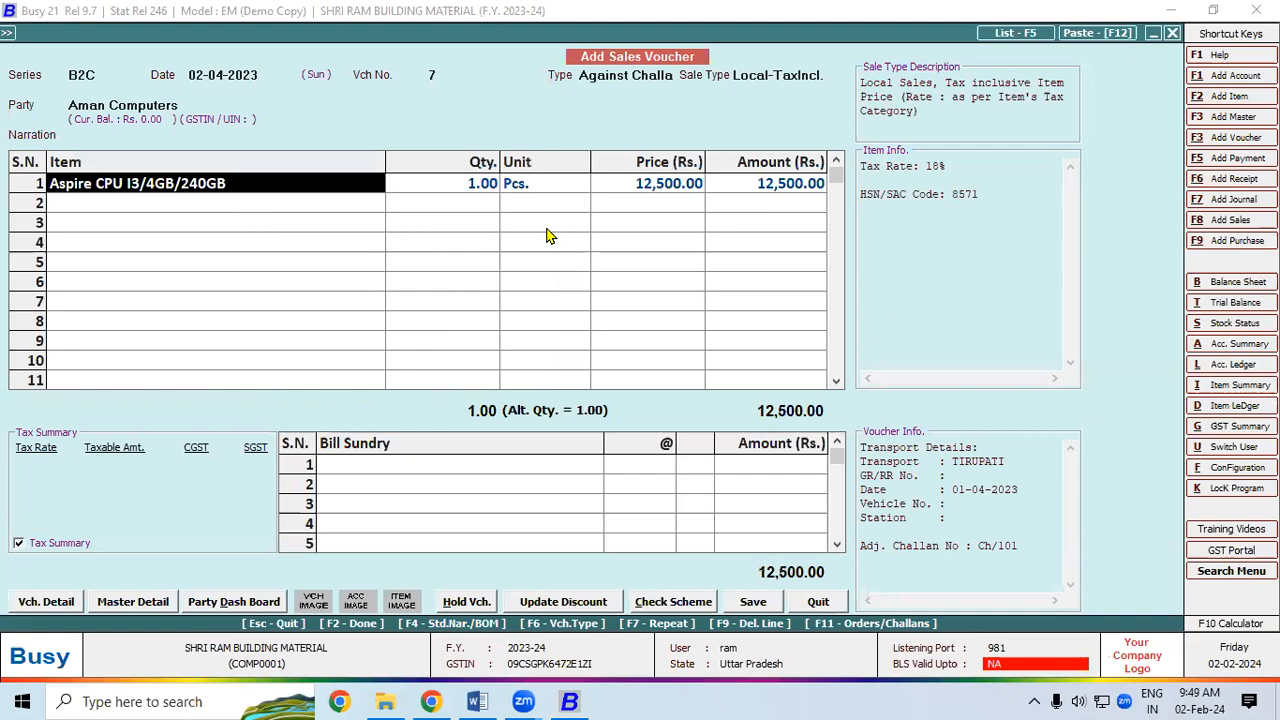
Save the sales voucher with TIRUPATI as the transporter and go on to invoice printing
{"action": "left_click", "coordinate": [753, 605]}
{"action": "left_click", "coordinate": [638, 502]}
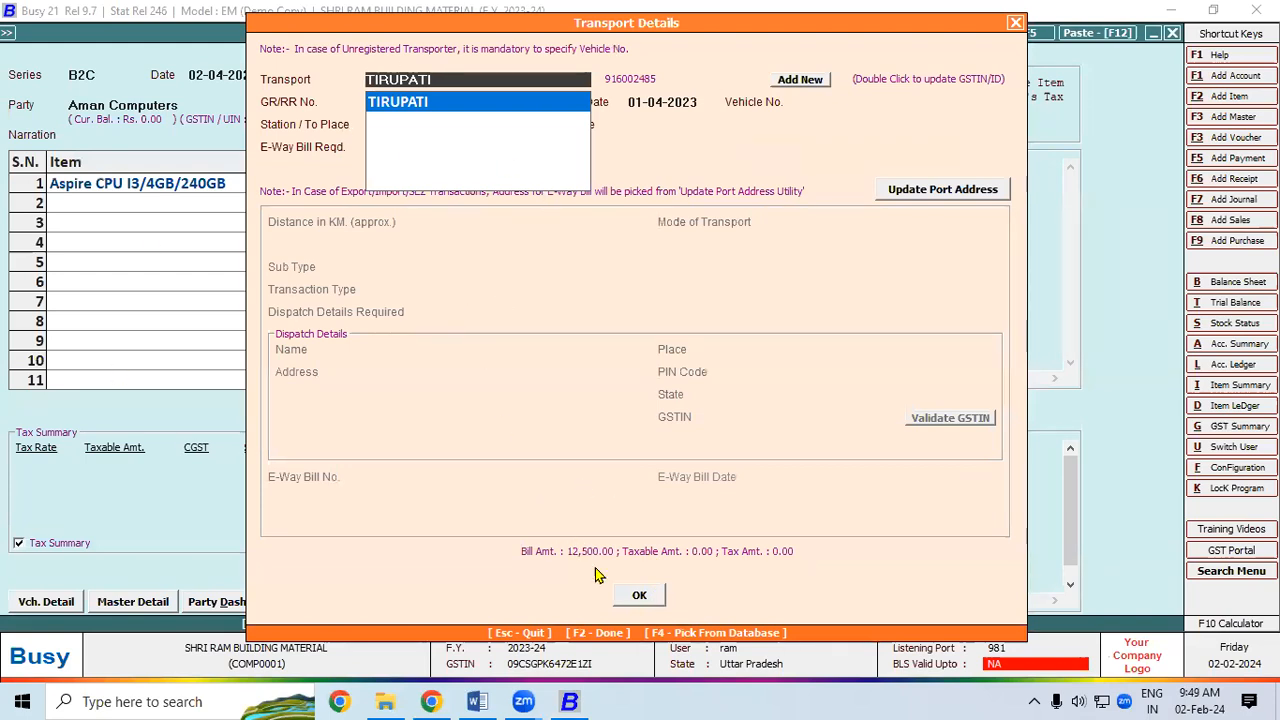
{"action": "left_click", "coordinate": [640, 596]}
{"action": "left_click", "coordinate": [686, 396]}
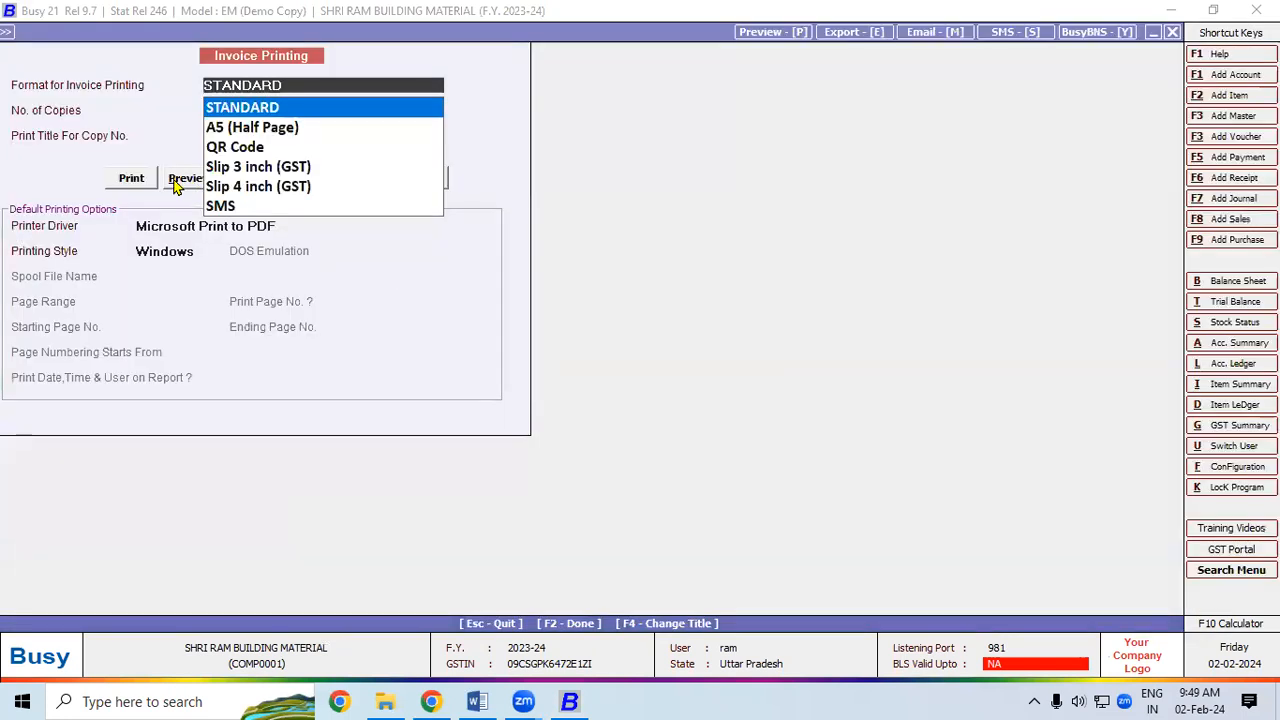
Preview the tax invoice in the STANDARD format, check it from header to terms, and close the preview
{"action": "left_click", "coordinate": [175, 182]}
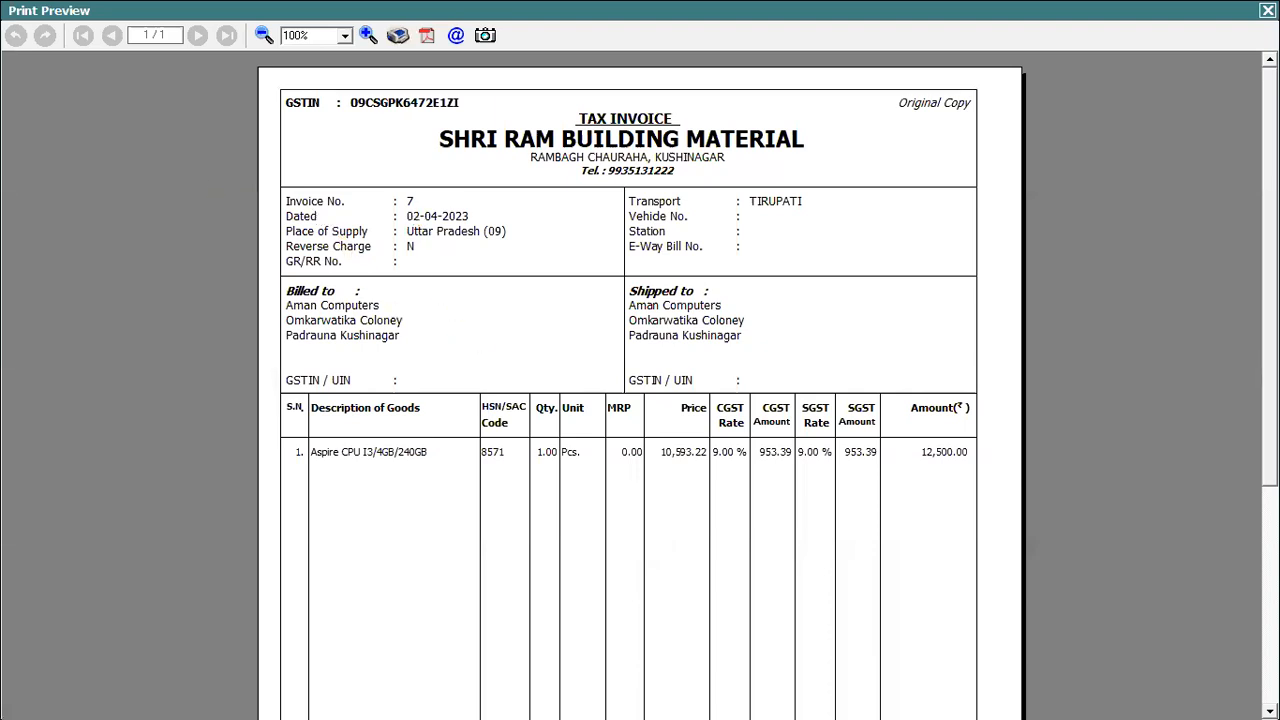
{"action": "scroll", "coordinate": [640, 390], "scroll_direction": "down", "scroll_amount": 5}
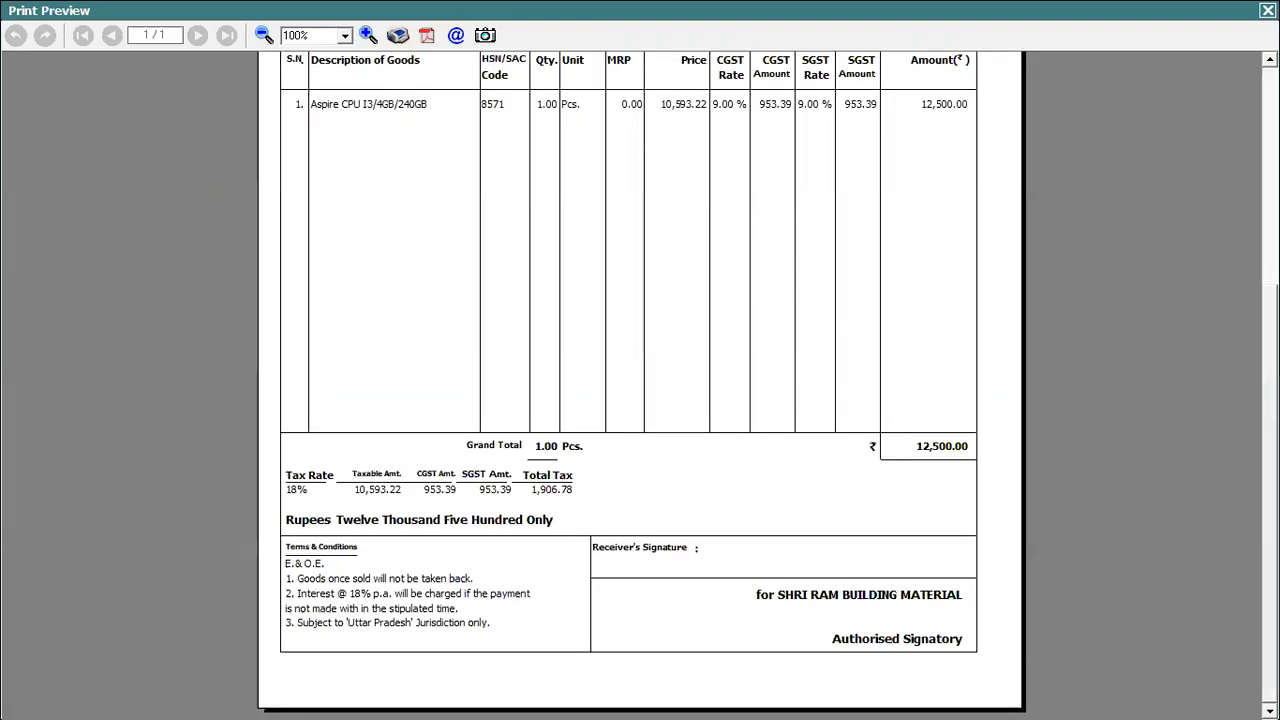
{"action": "scroll", "coordinate": [640, 390], "scroll_direction": "up", "scroll_amount": 5}
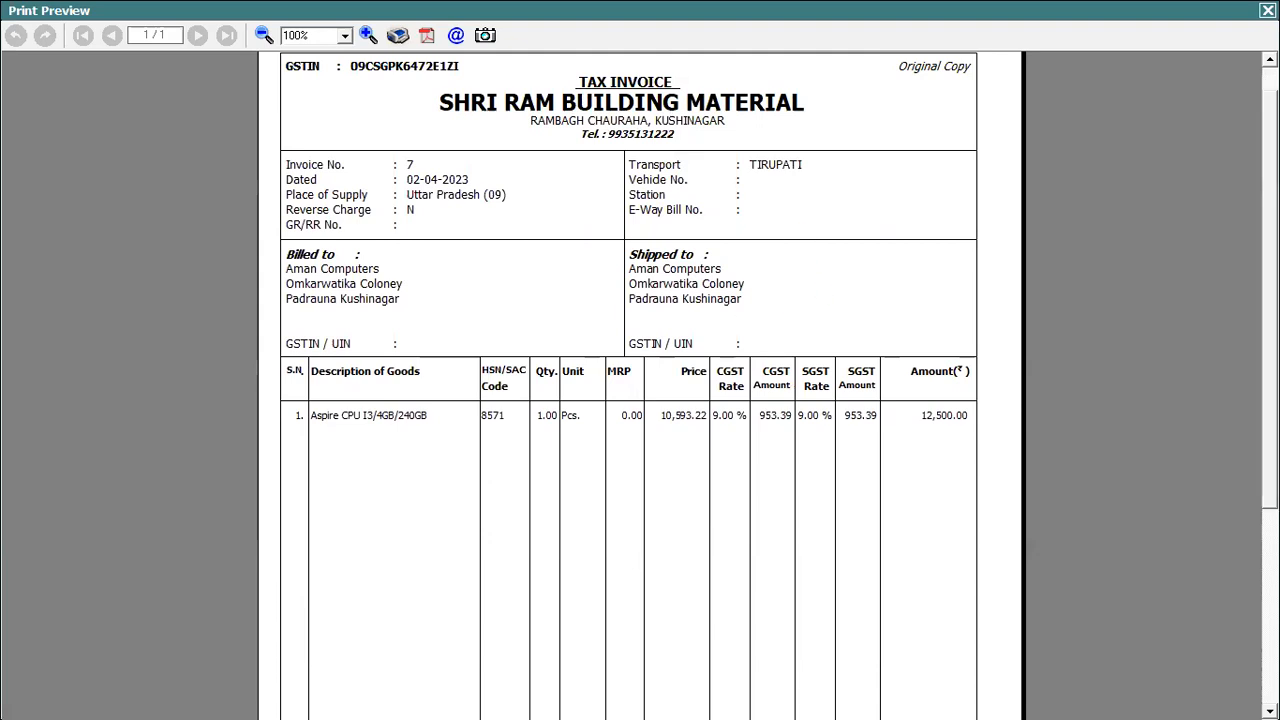
{"action": "left_click", "coordinate": [1267, 10]}
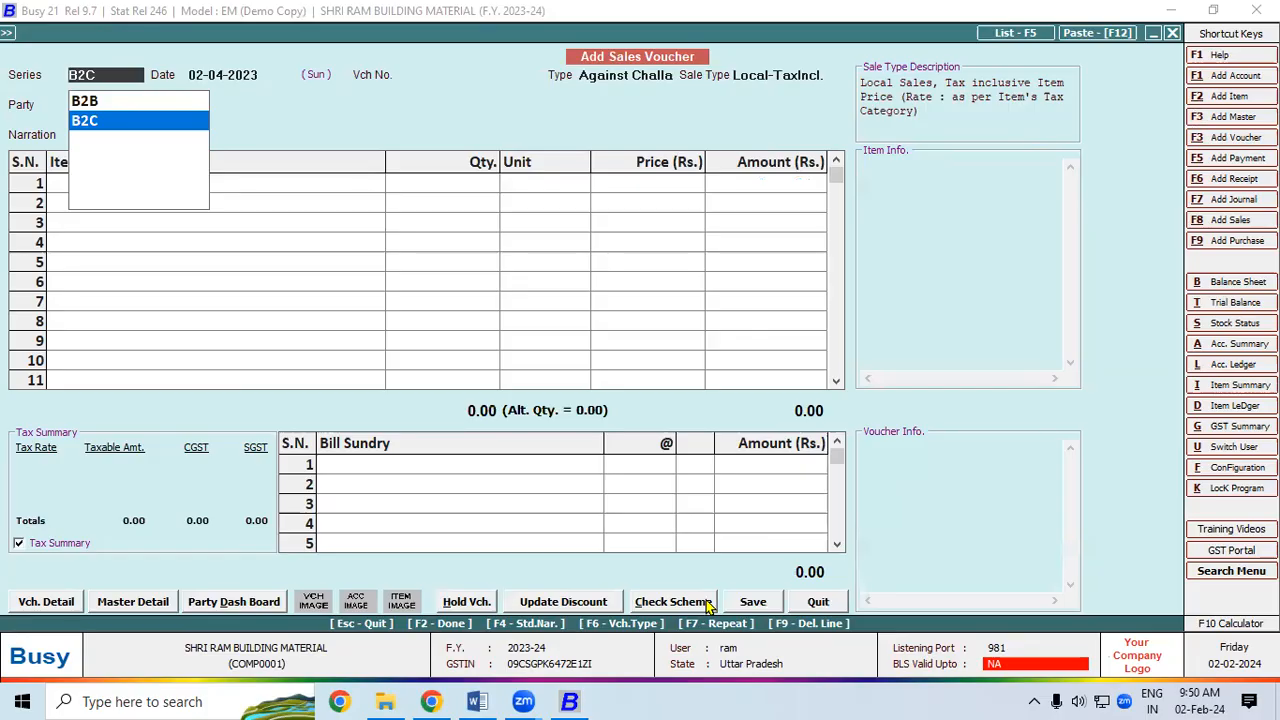
Switch to the Word notes and review the sales exercises and the quotation, order and challan definitions
{"action": "left_click", "coordinate": [477, 701]}
{"action": "scroll", "coordinate": [640, 360], "scroll_direction": "up", "scroll_amount": 5}
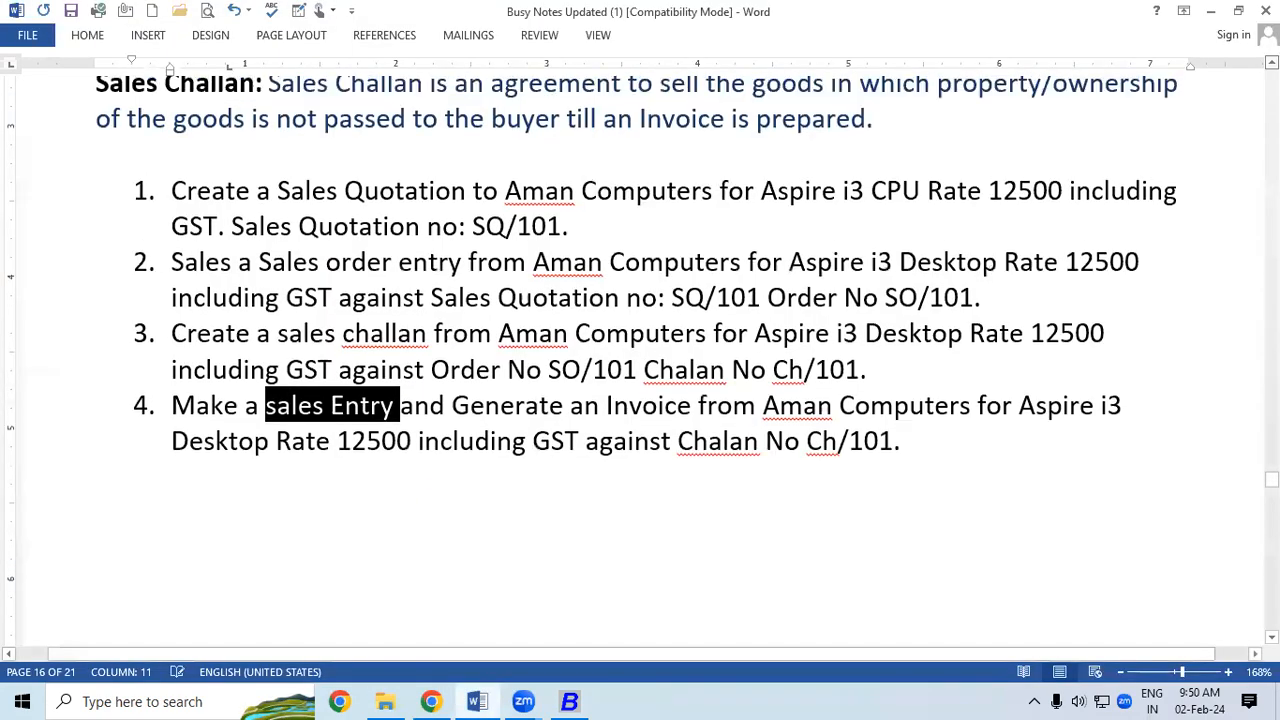
{"action": "scroll", "coordinate": [464, 180], "scroll_direction": "up", "scroll_amount": 5}
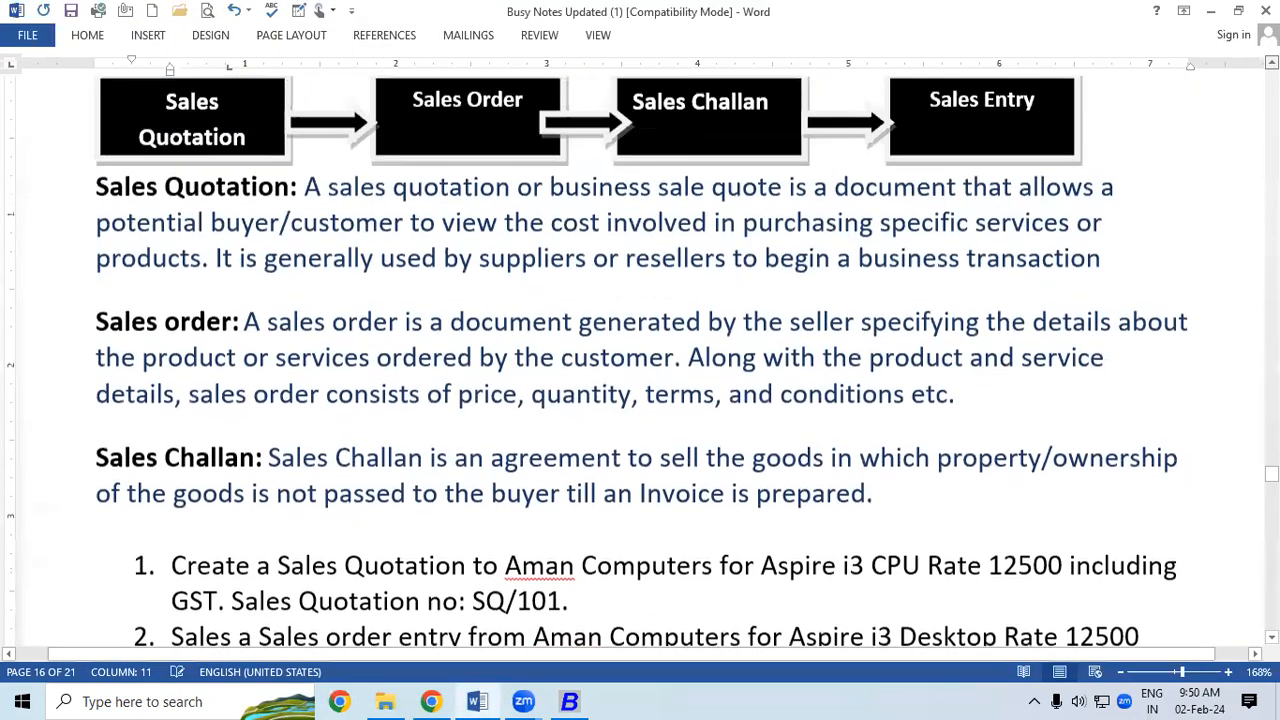